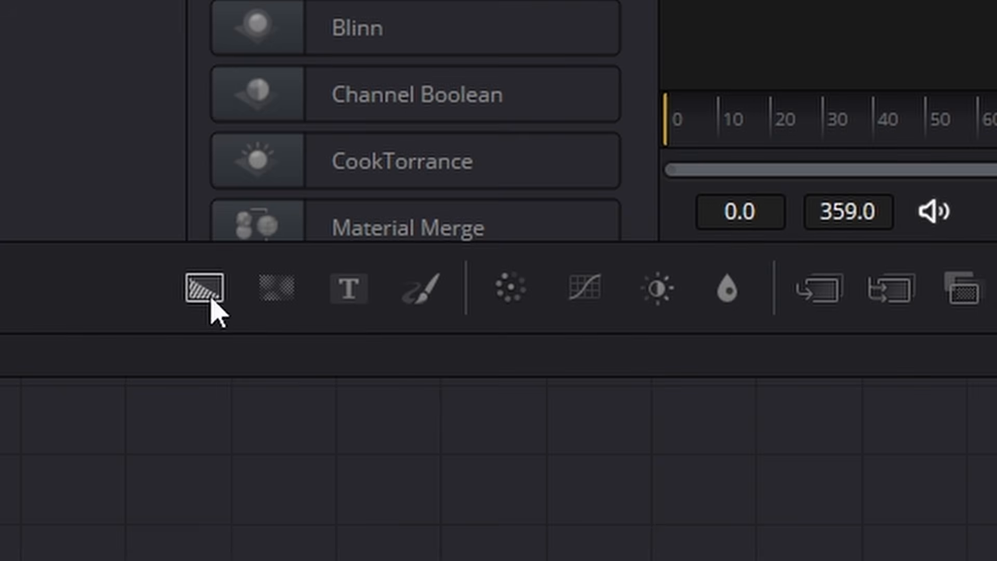
- Add a Background node feeding MediaOut1 and lower its Alpha until it is fully transparent
drag(207, 292, 914, 284)
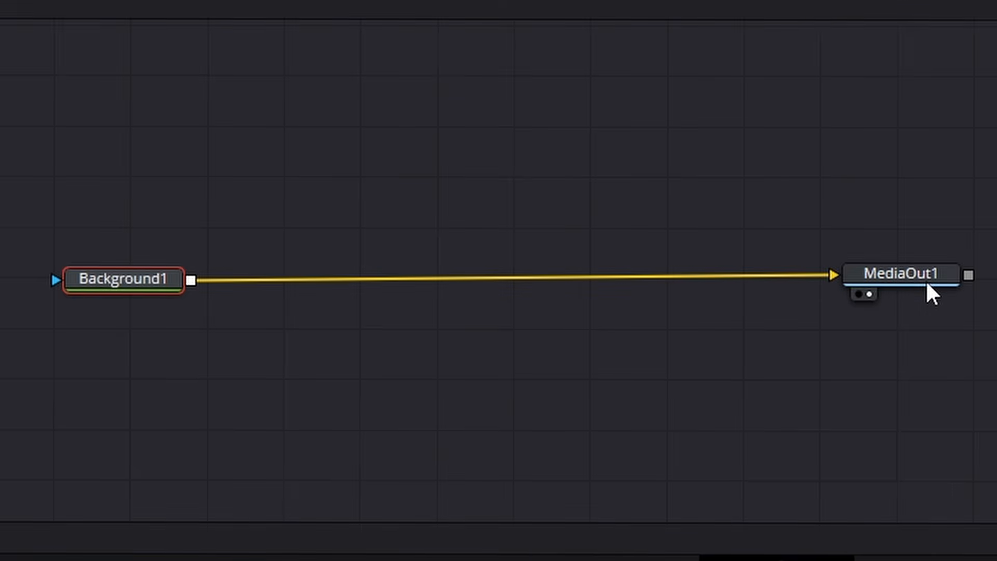
click(926, 284)
click(104, 279)
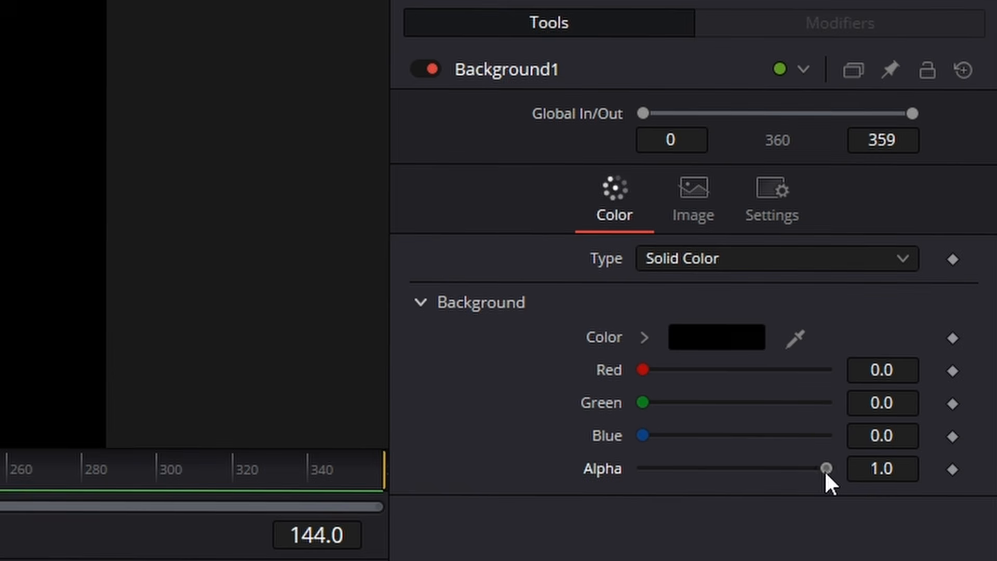
drag(924, 265, 822, 265)
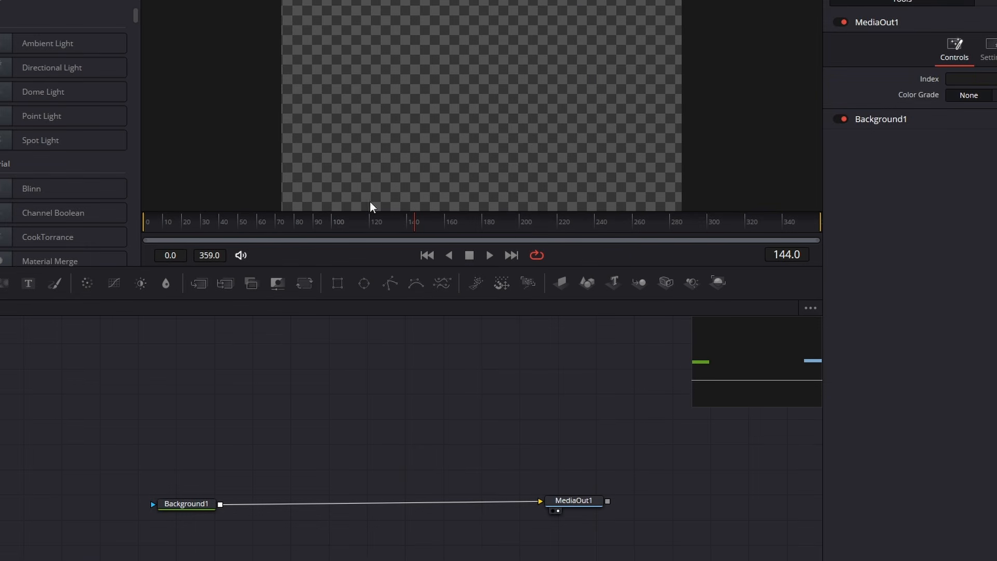
scroll(413, 140, down, 2)
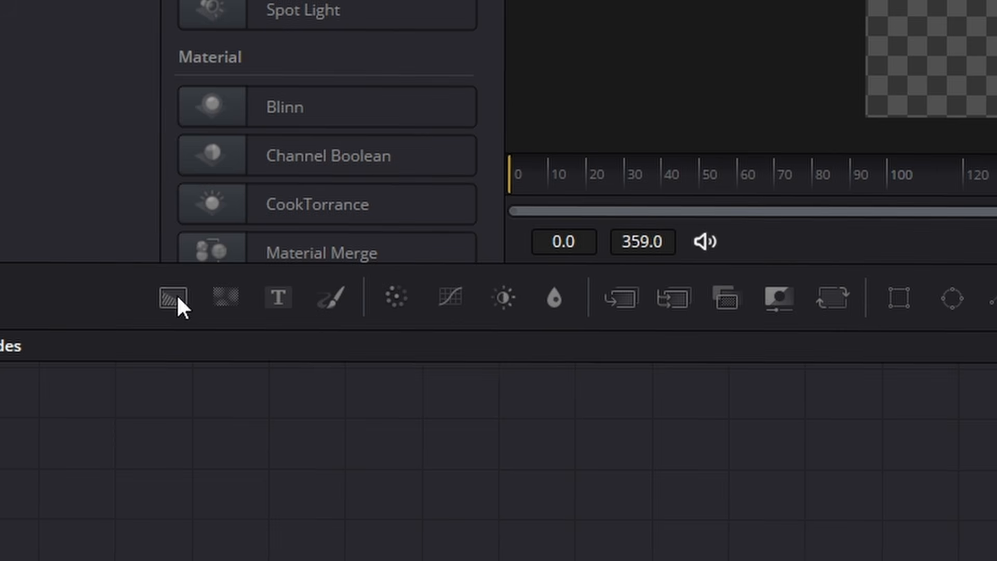
- Add a second Background node, turn off Auto Resolution, and set its width to 384 and height to 216
drag(177, 294, 425, 558)
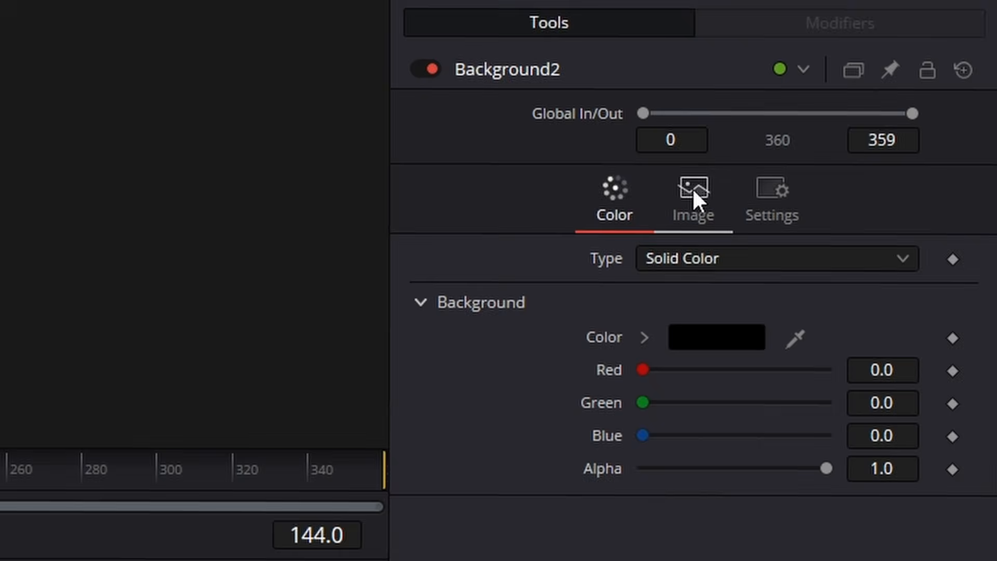
click(694, 192)
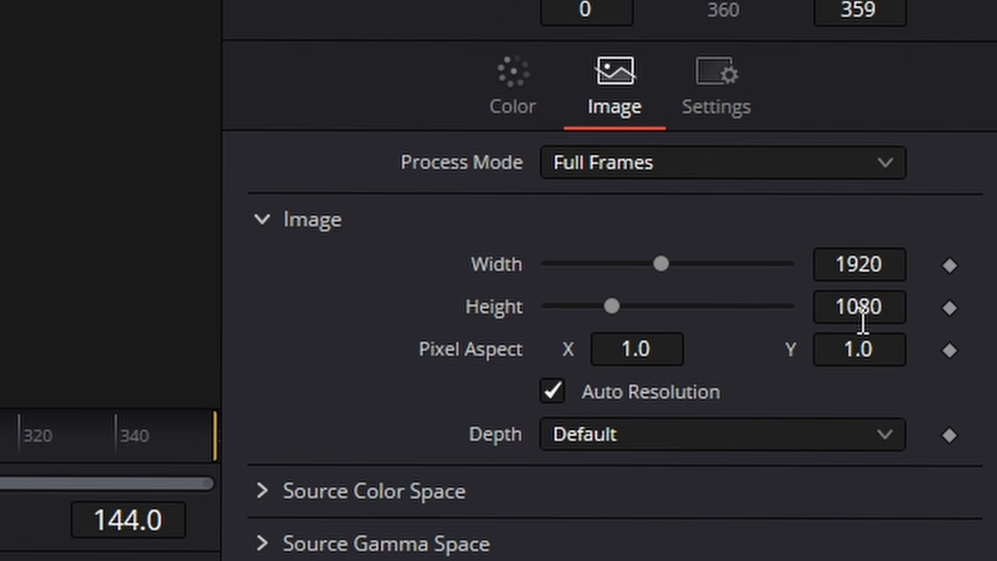
click(551, 395)
click(851, 262)
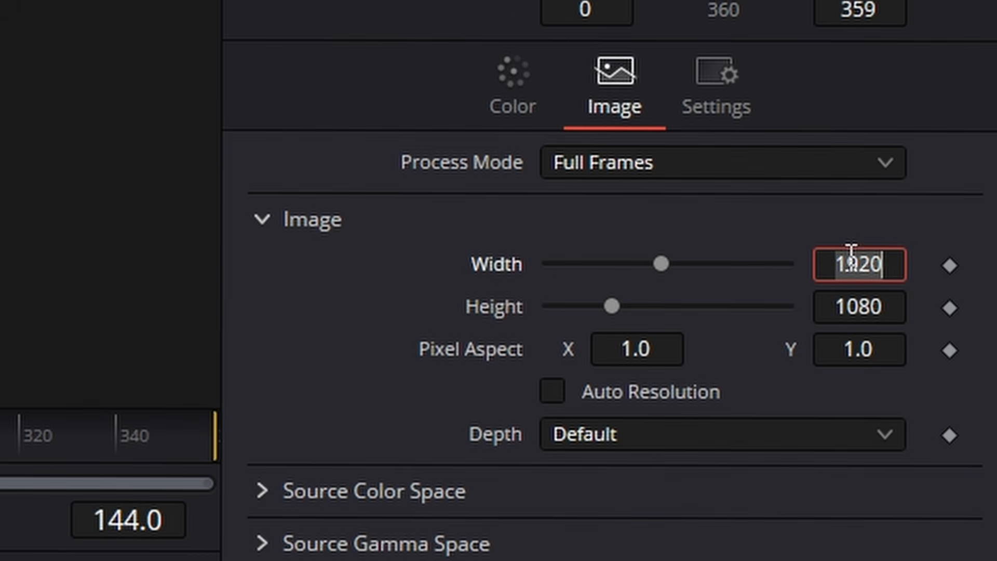
text(384)
key(Tab)
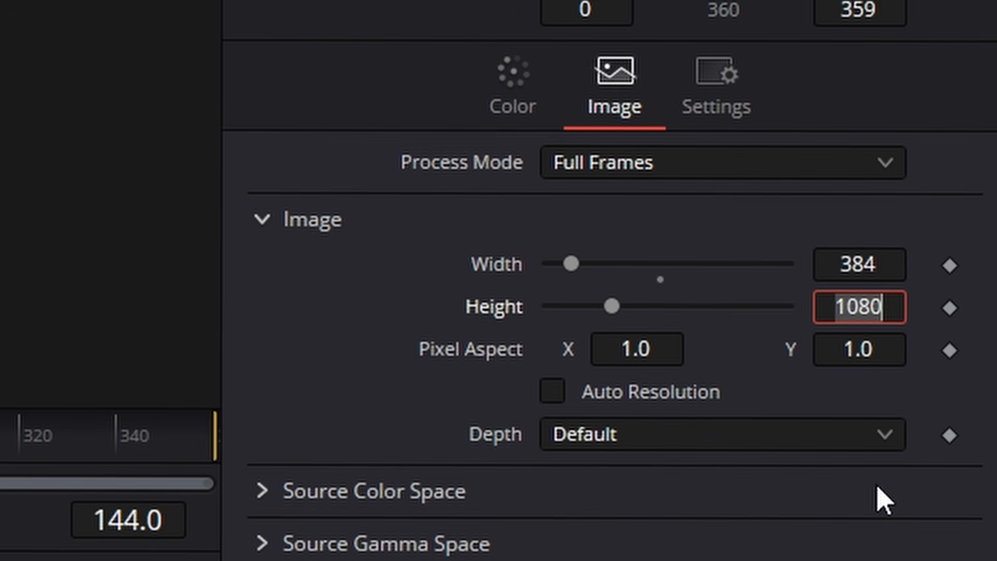
text(216)
key(Tab)
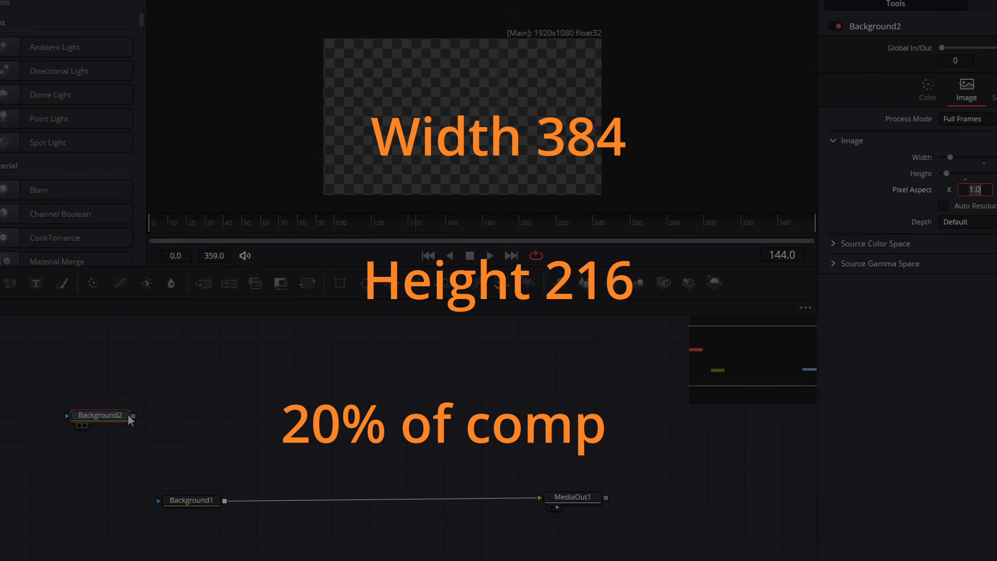
- Copy the Background2 node and paste two duplicates in a row beside it
click(113, 417)
drag(113, 416, 115, 418)
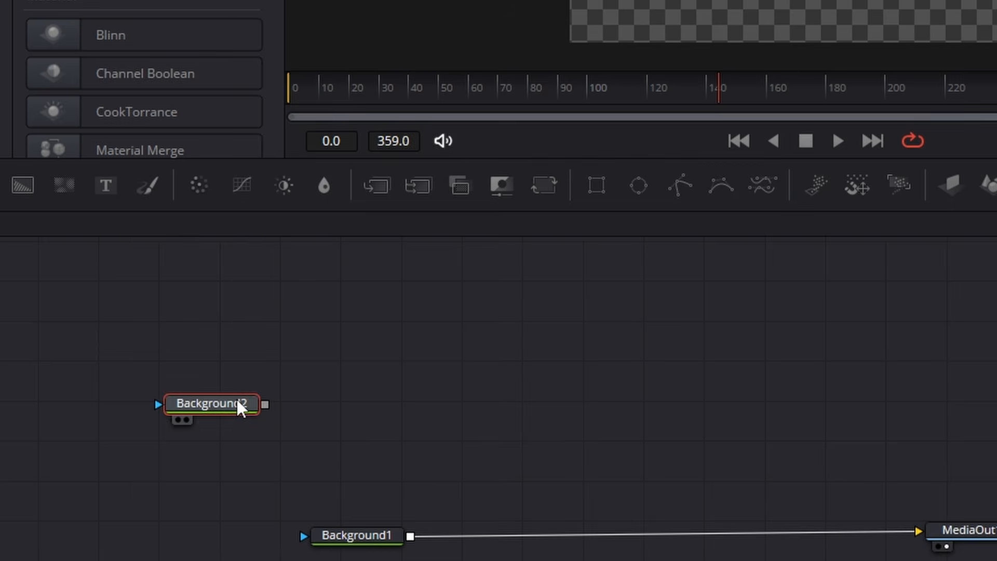
right_click(120, 419)
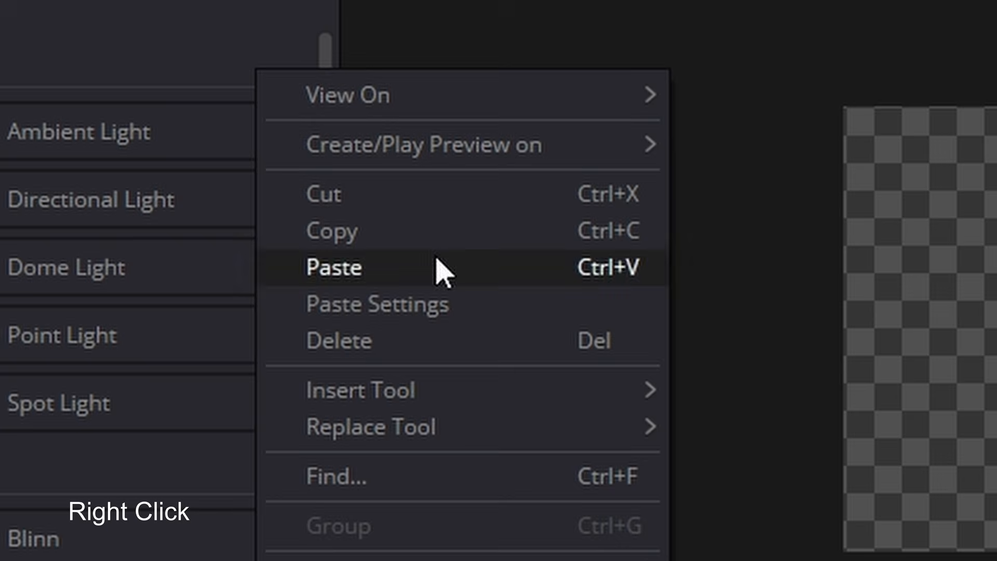
click(436, 265)
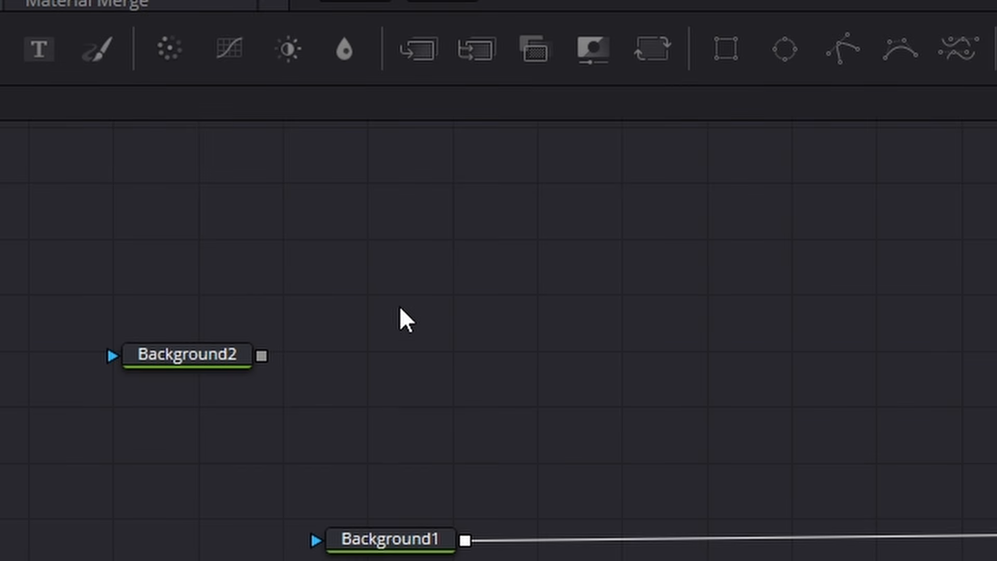
key(ctrl+v)
drag(401, 335, 426, 355)
click(725, 359)
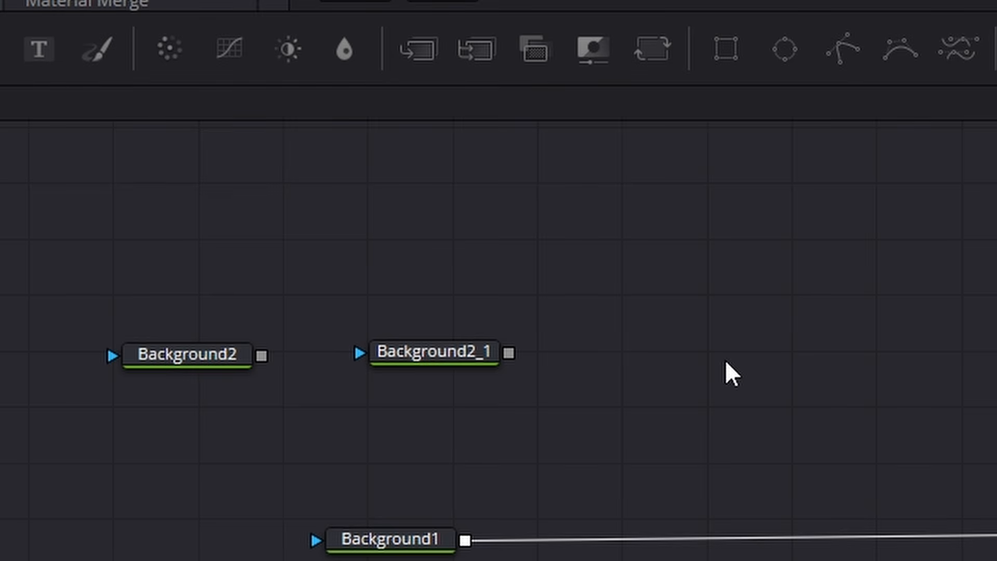
key(ctrl+v)
drag(725, 359, 631, 349)
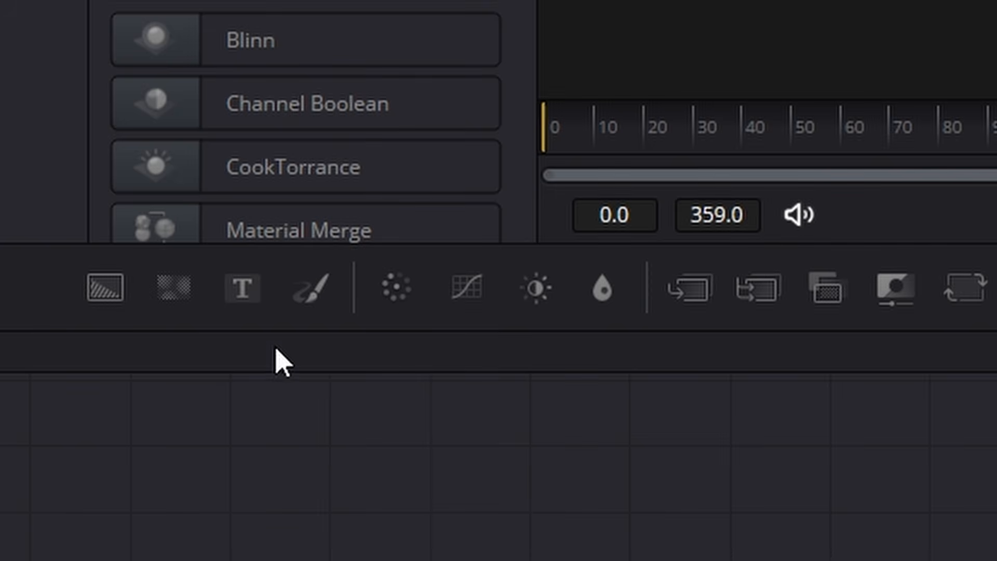
- Add a Text node above Background2, connect it to Background2's mask input, and enter the letter "A"
click(71, 282)
drag(248, 288, 273, 194)
drag(335, 183, 290, 281)
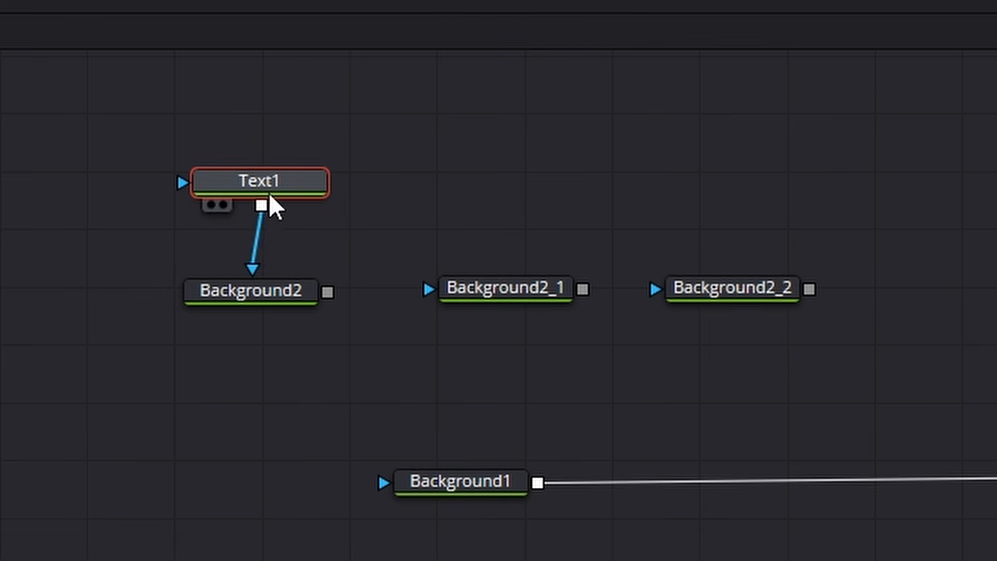
click(389, 383)
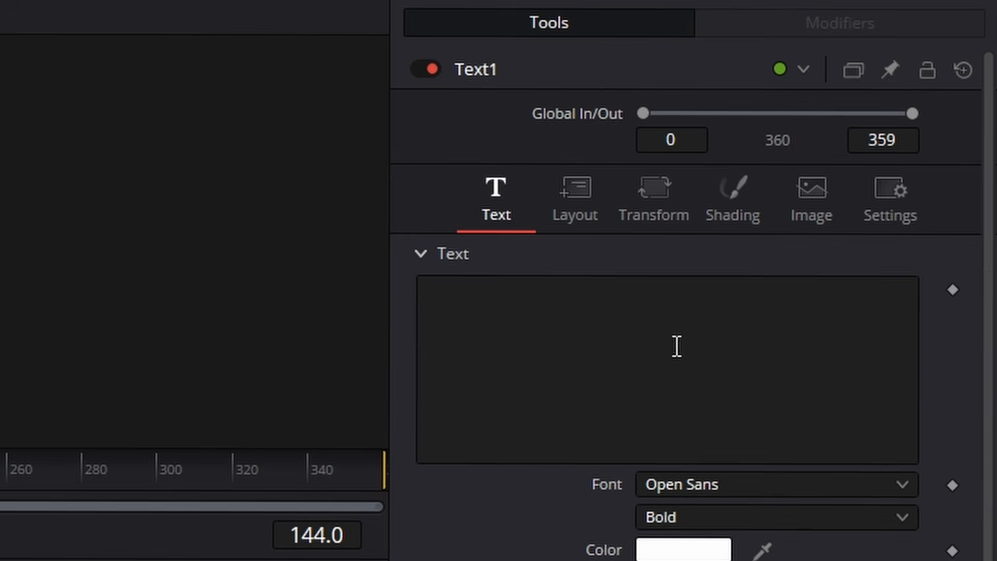
click(633, 322)
text(A)
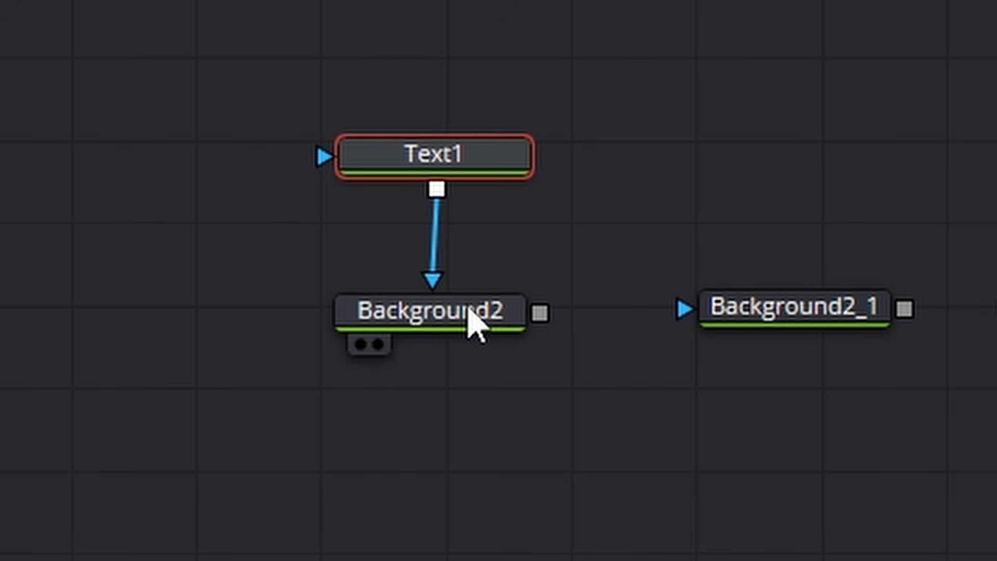
- Show Background2 in the viewer and increase the Text1 size so the letter fills most of the frame height
click(470, 317)
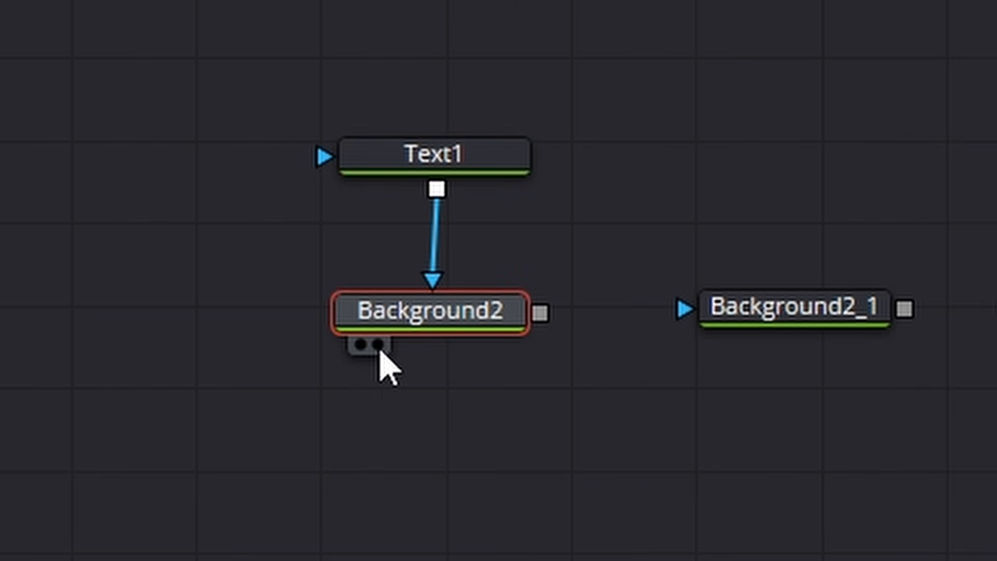
click(378, 345)
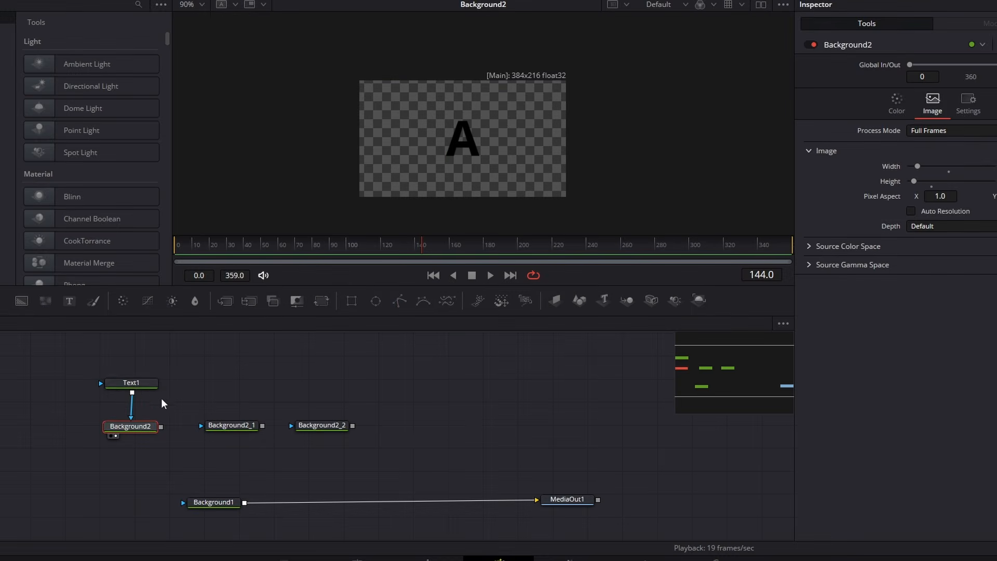
click(137, 387)
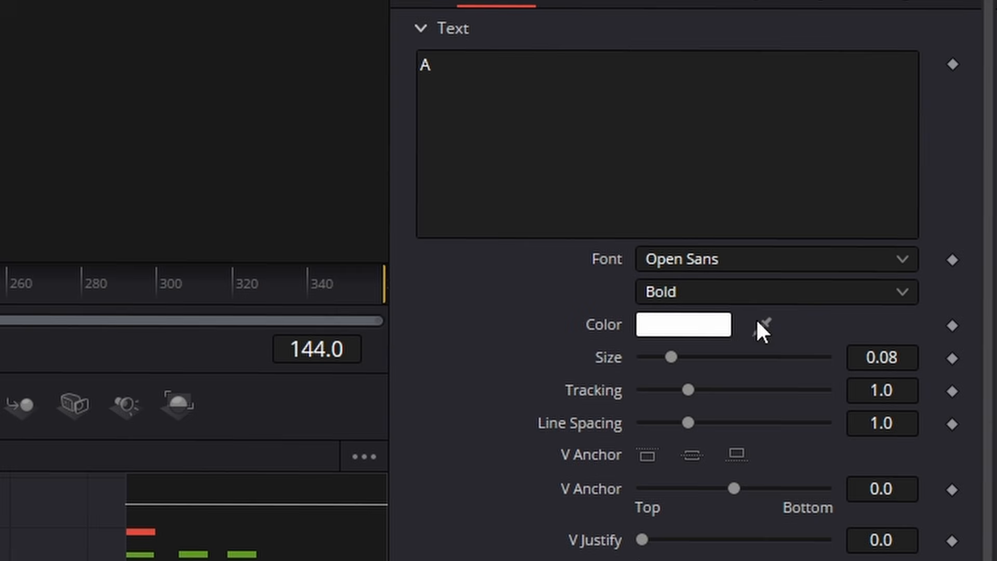
drag(677, 354, 706, 351)
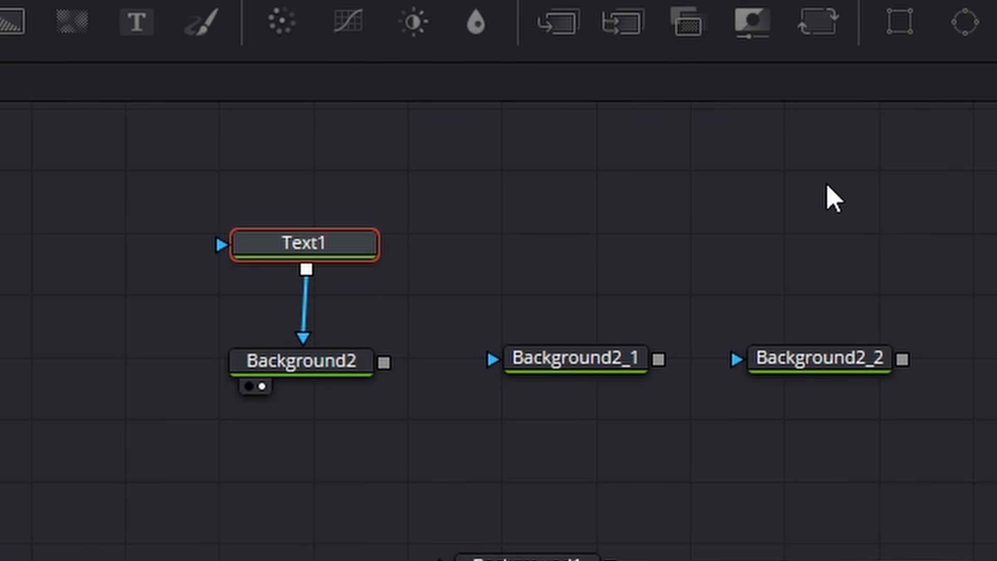
- Set Background2's solid color to a muted orange with Hue 24 and Red 180
click(346, 367)
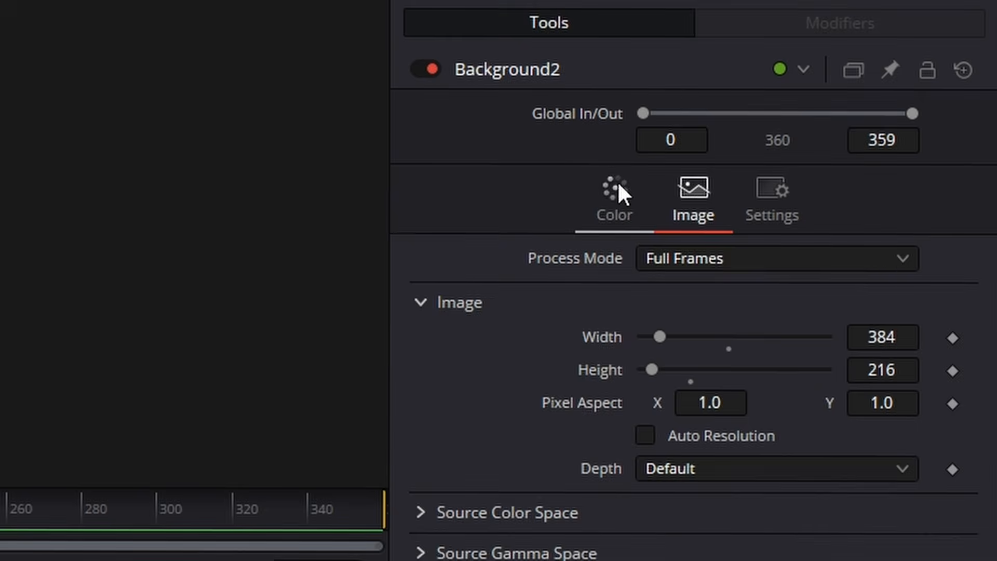
click(809, 98)
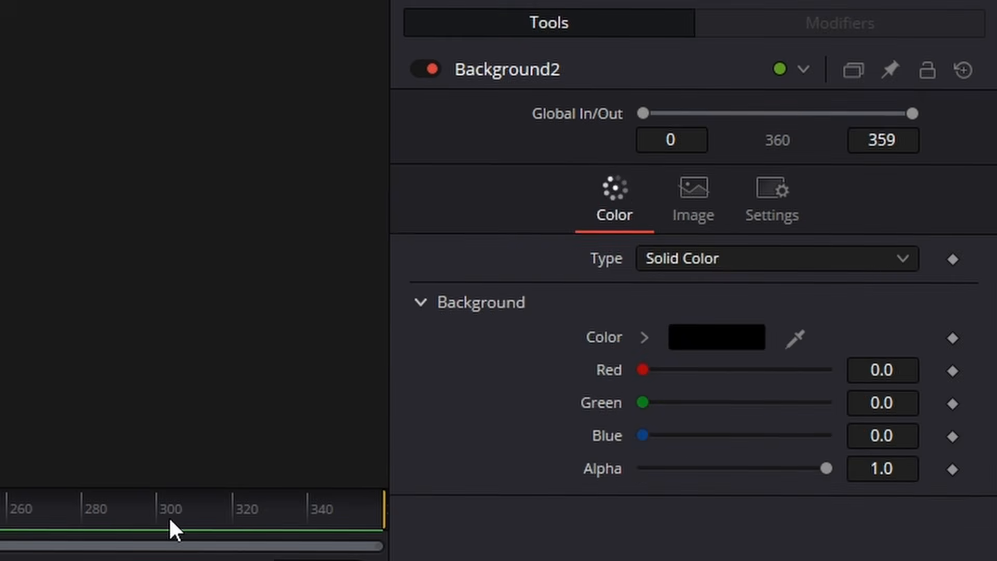
click(730, 338)
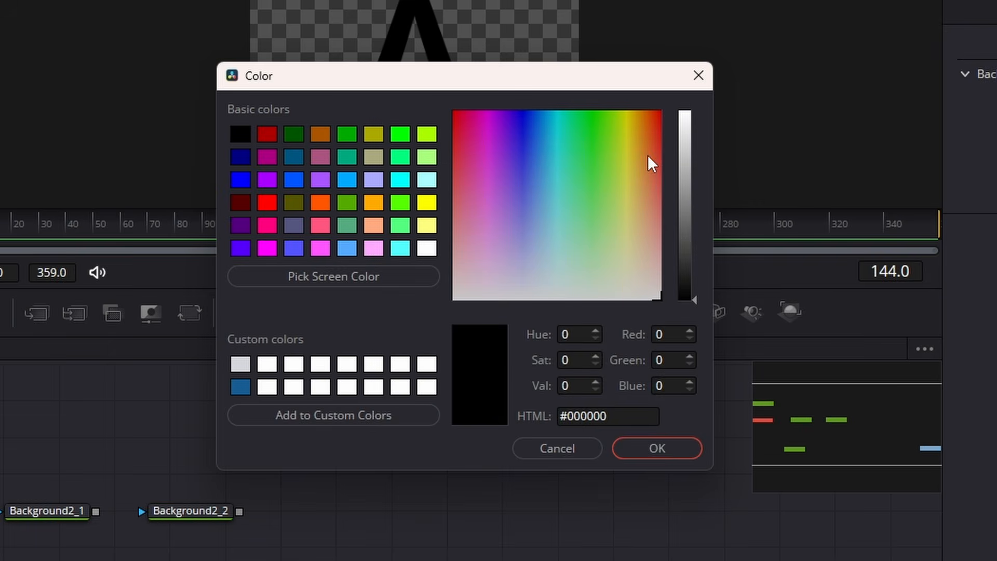
click(646, 155)
click(686, 177)
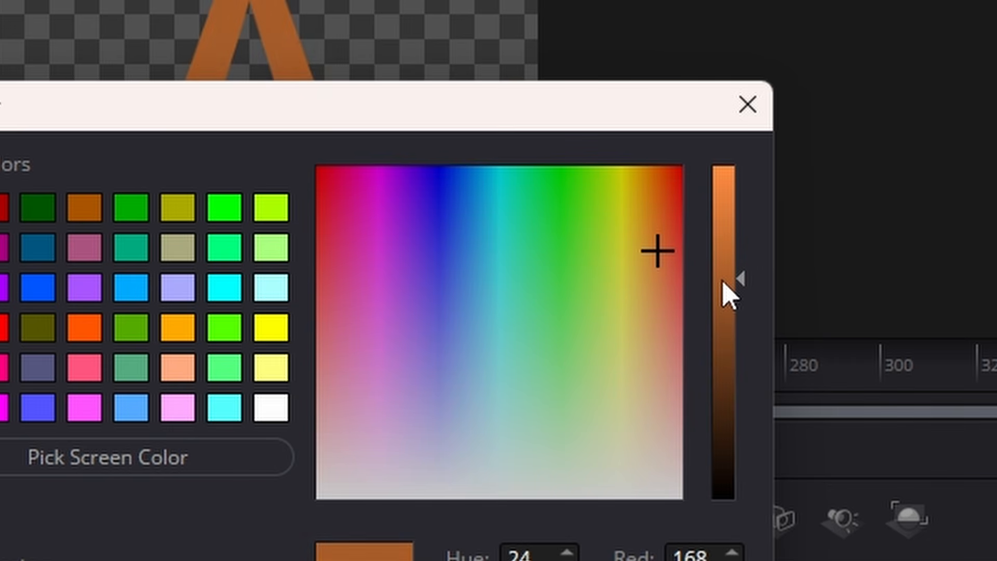
drag(685, 177, 686, 168)
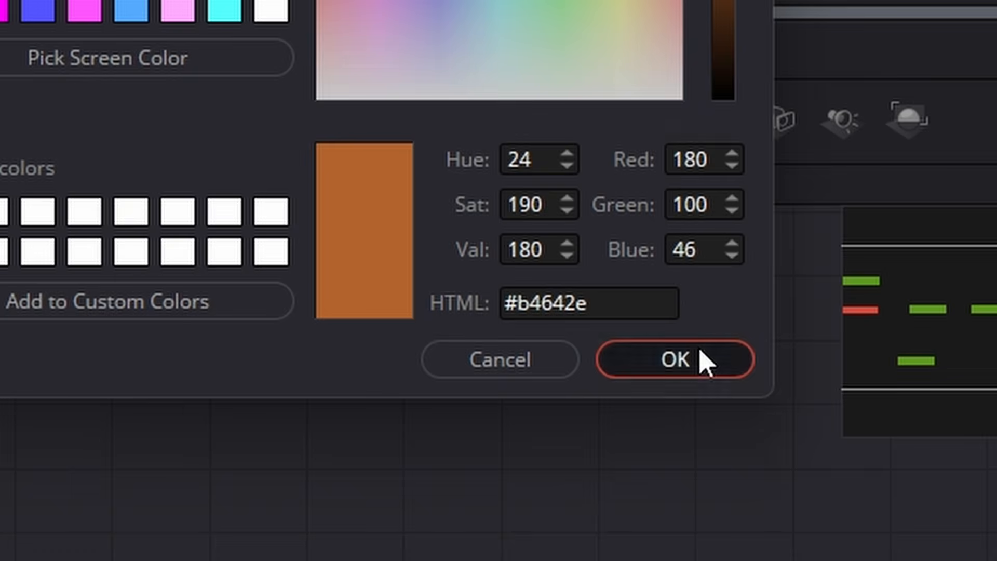
click(703, 358)
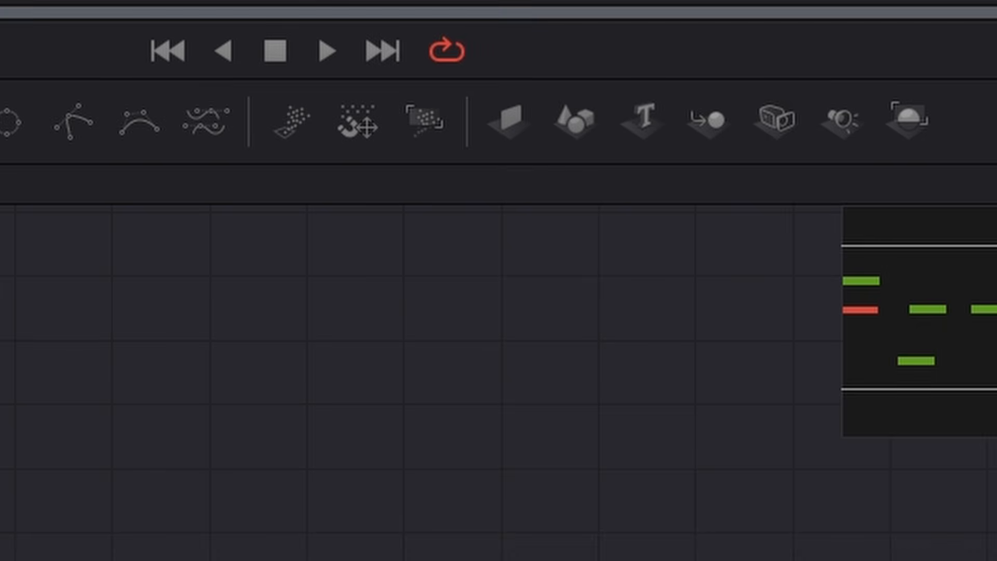
- Insert a Transform node between Text1 and Background2, and add Size and Angle keyframes at frame 0
mouse_move(190, 325)
mouse_down()
mouse_move(198, 301)
mouse_move(178, 315)
mouse_move(185, 328)
mouse_move(189, 311)
mouse_up()
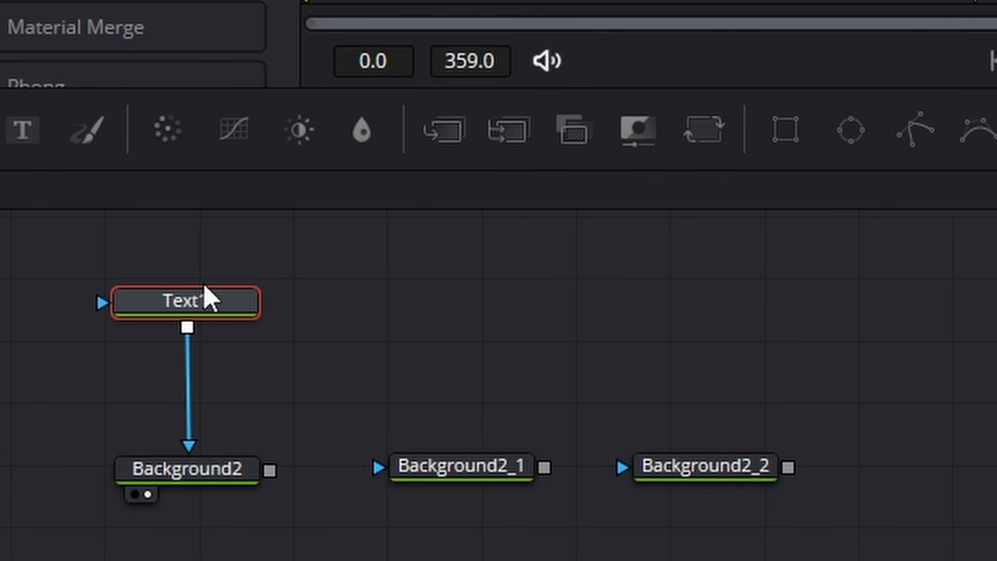
click(704, 133)
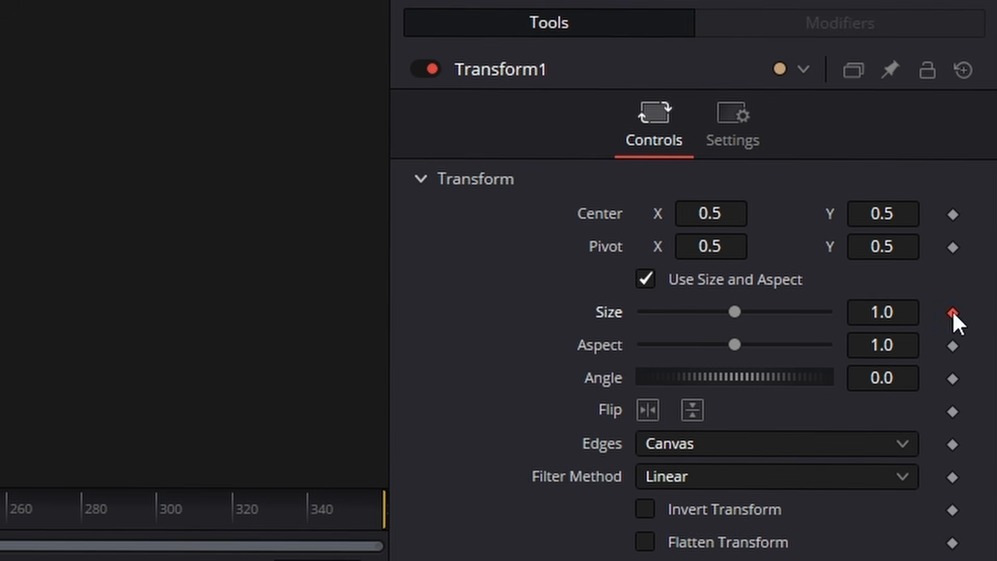
click(951, 378)
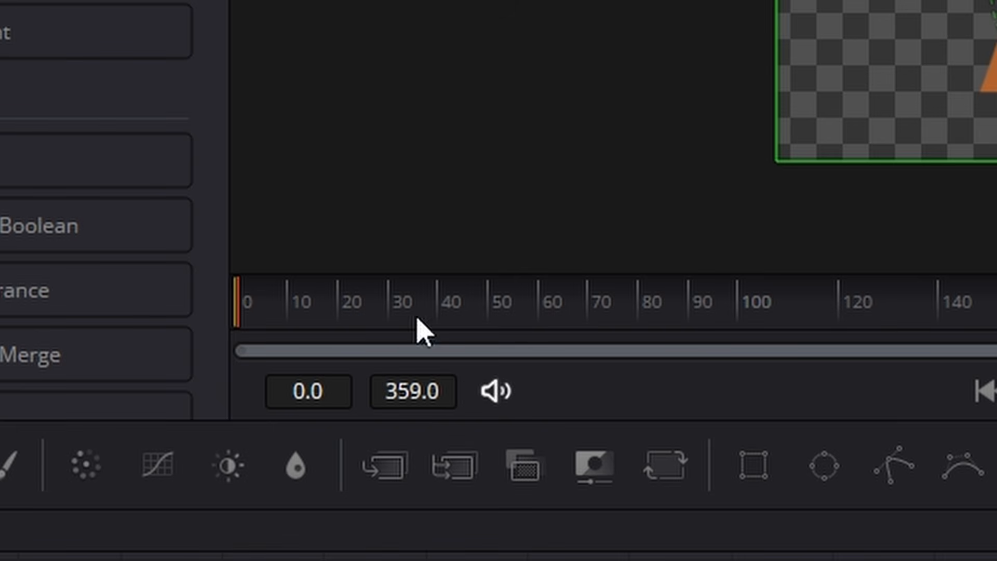
- Add Size and Angle keyframes at frame 60 with the Angle set to 360, and play back the rotation
drag(297, 311, 543, 329)
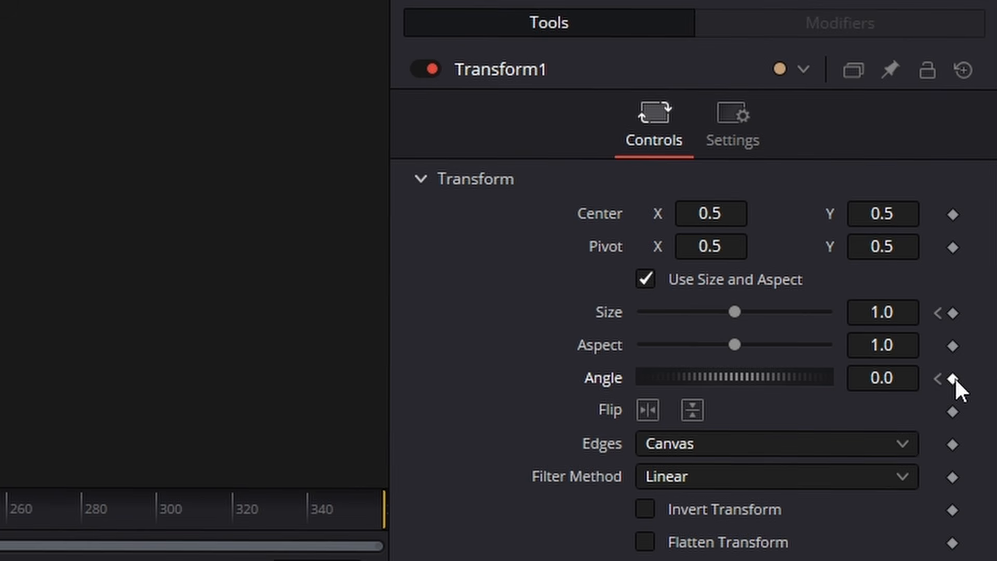
click(953, 312)
click(870, 378)
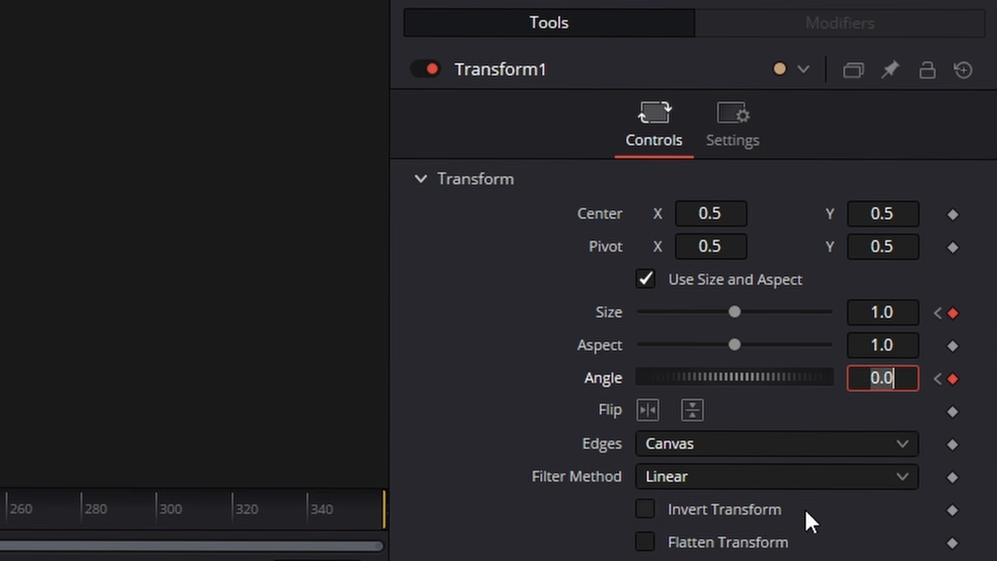
text(36)
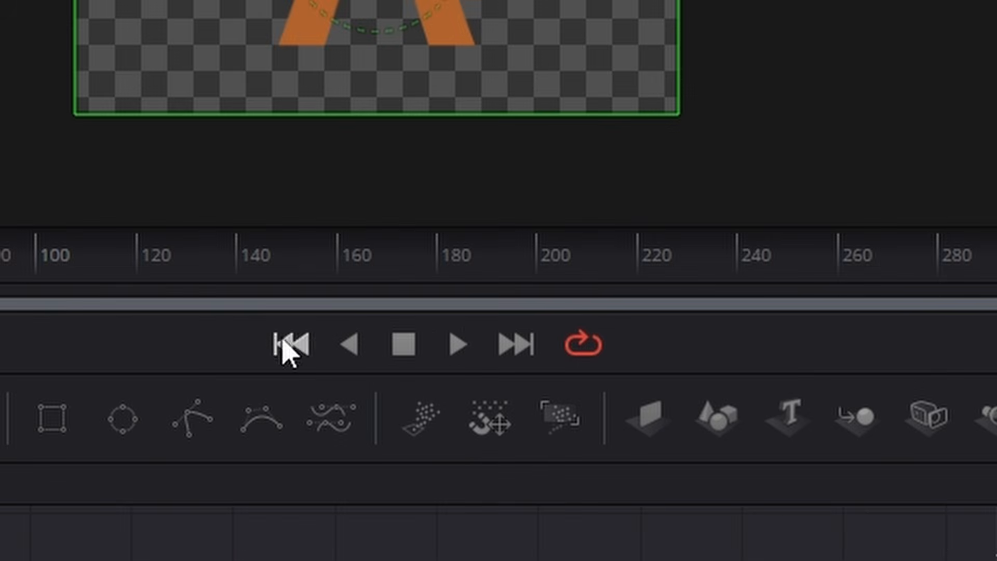
click(453, 340)
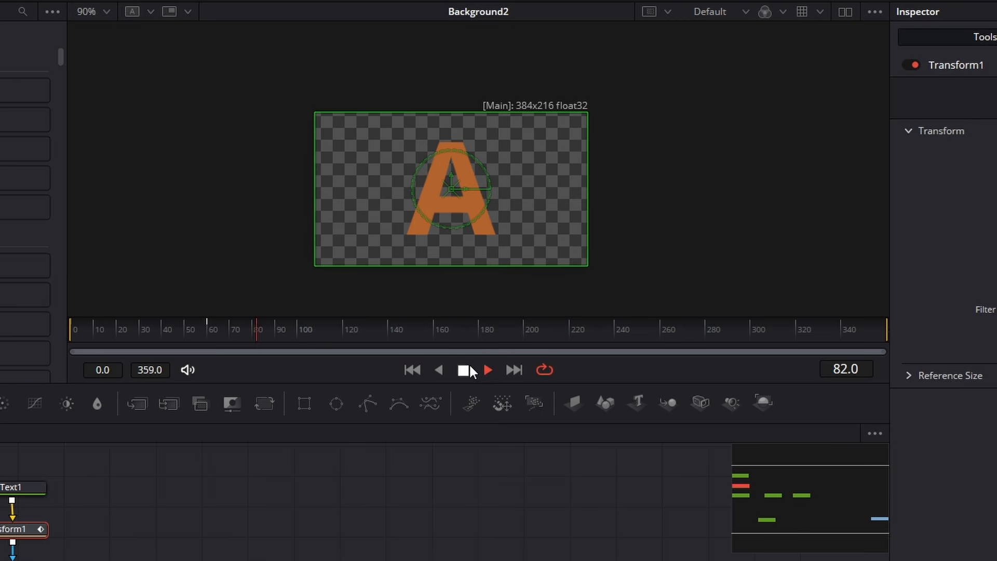
click(463, 369)
- Set Transform1's Size to 0.3 at frame 30 so the letter shrinks halfway through its rotation
drag(267, 333, 142, 334)
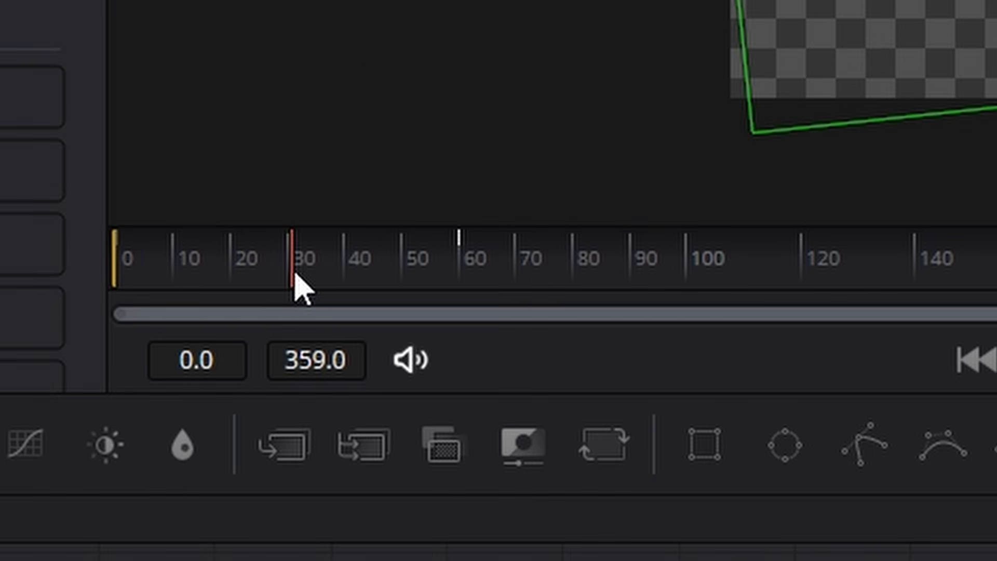
drag(294, 274, 289, 273)
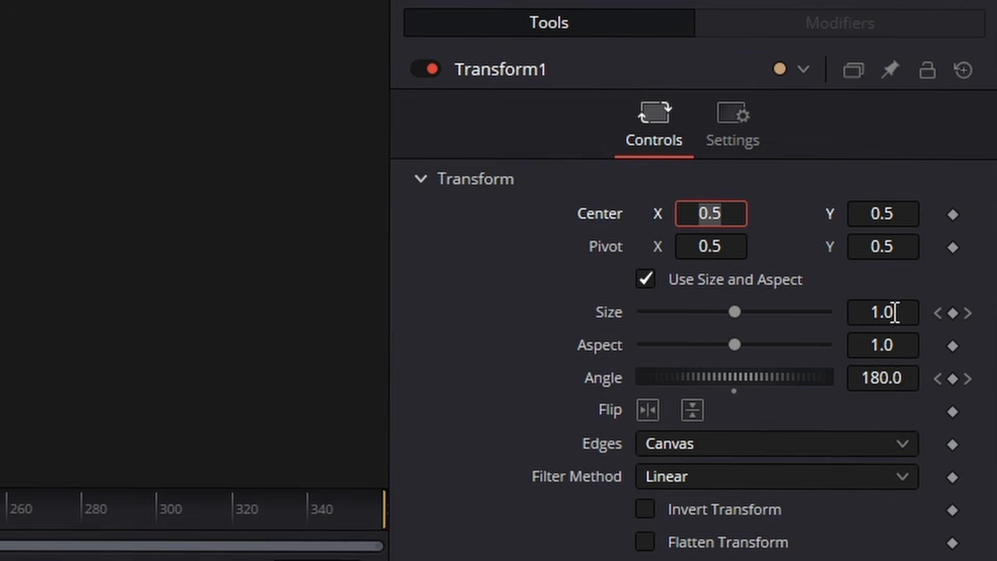
click(878, 313)
click(877, 313)
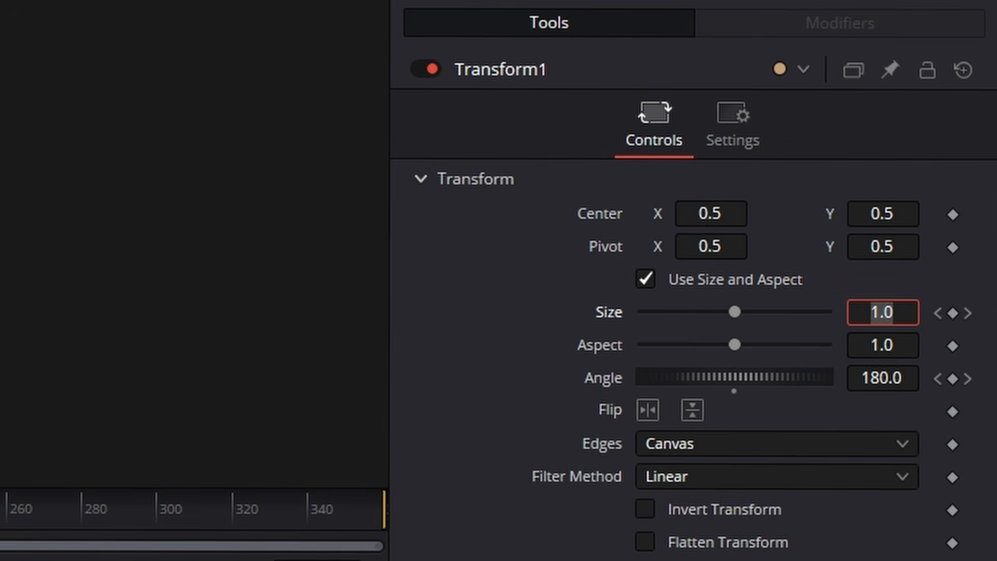
text(.3)
key(Tab)
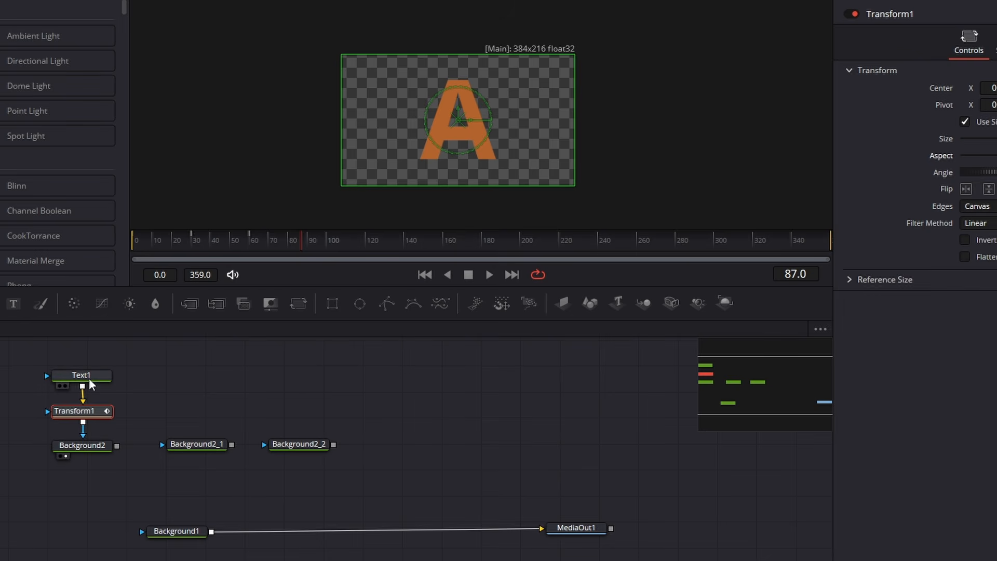
- Display Transform1's Size and Angle curves in the Spline editor, fit them to the view, and smooth all their keyframes
drag(89, 376, 91, 365)
drag(101, 416, 101, 410)
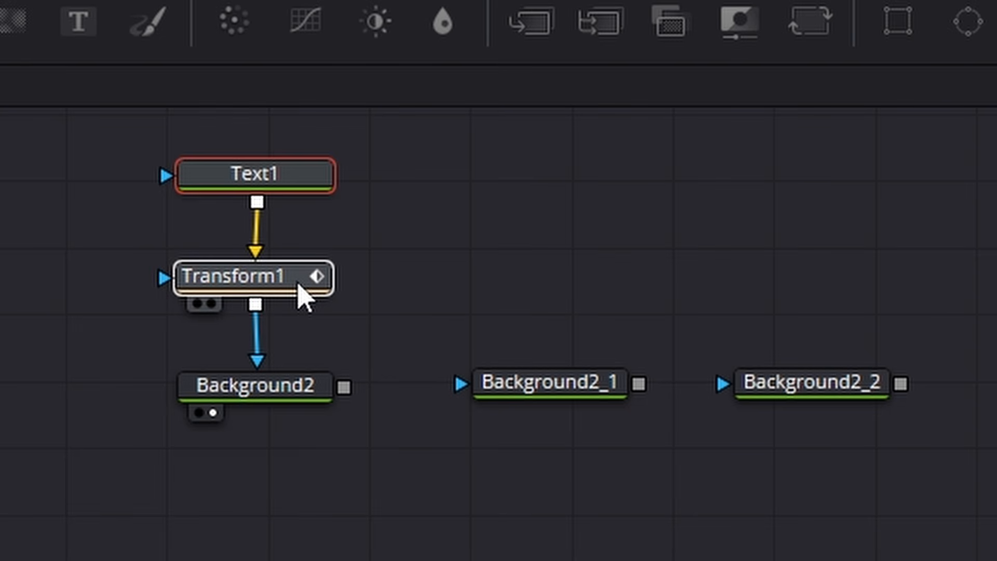
drag(298, 284, 307, 298)
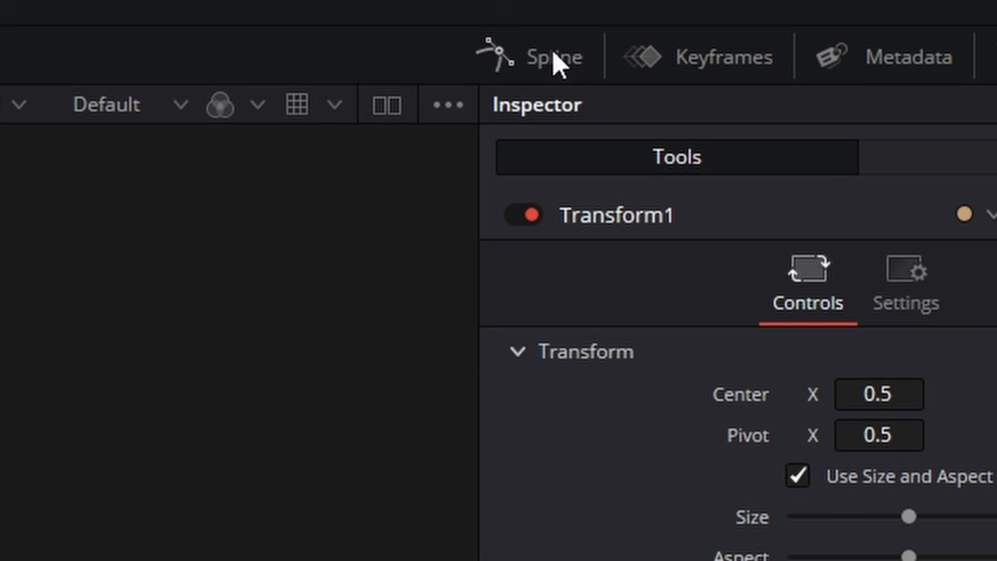
click(555, 58)
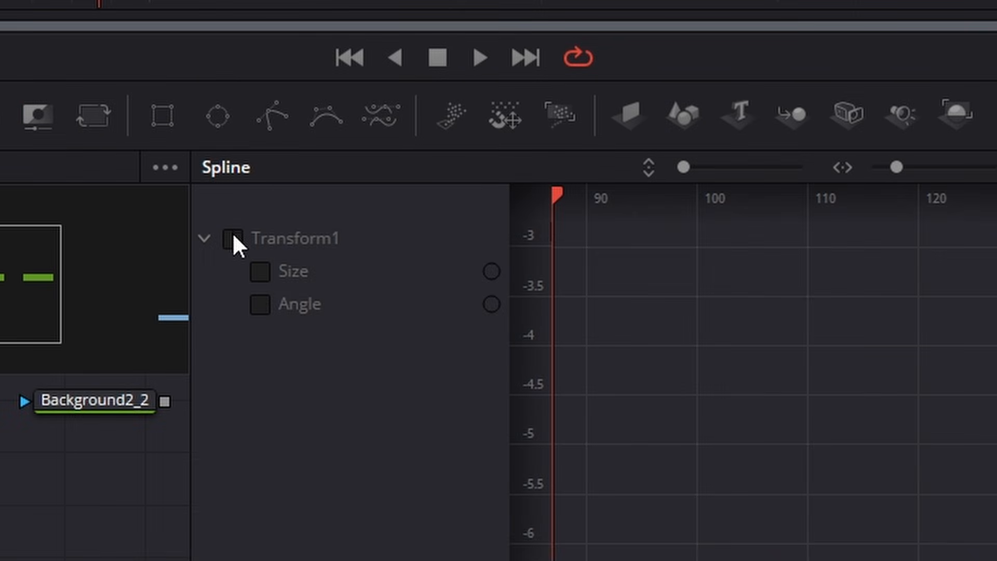
click(233, 238)
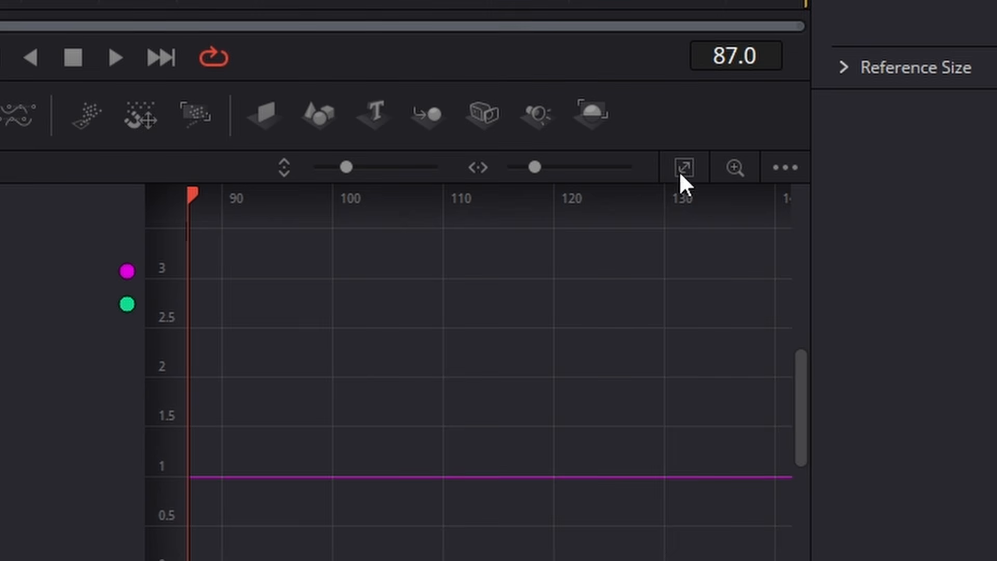
click(682, 169)
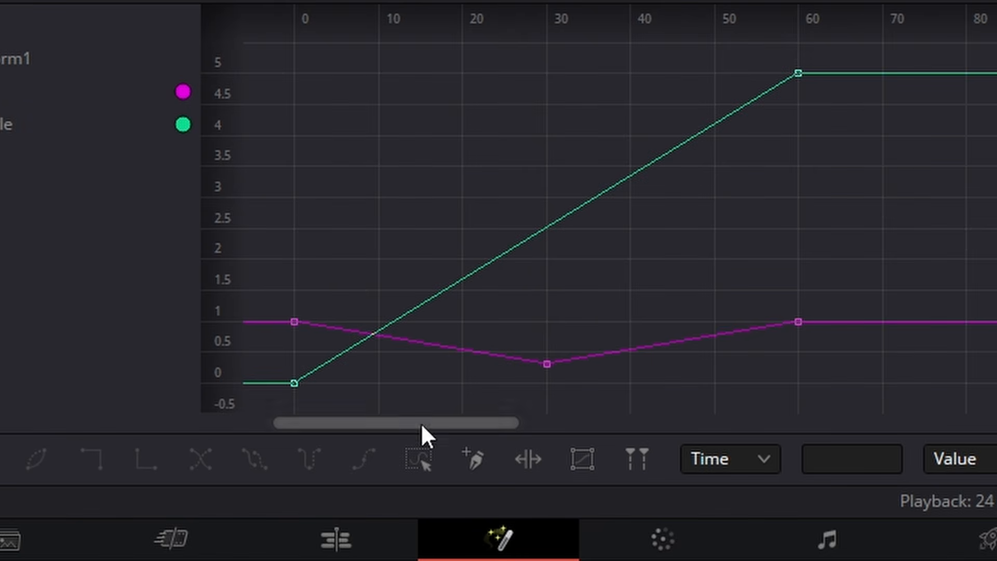
click(418, 460)
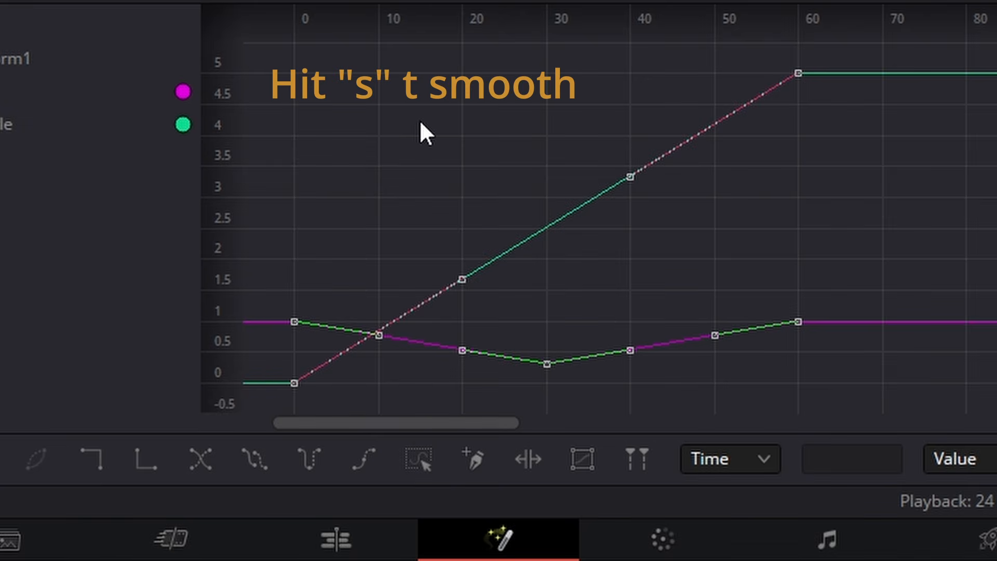
key(s)
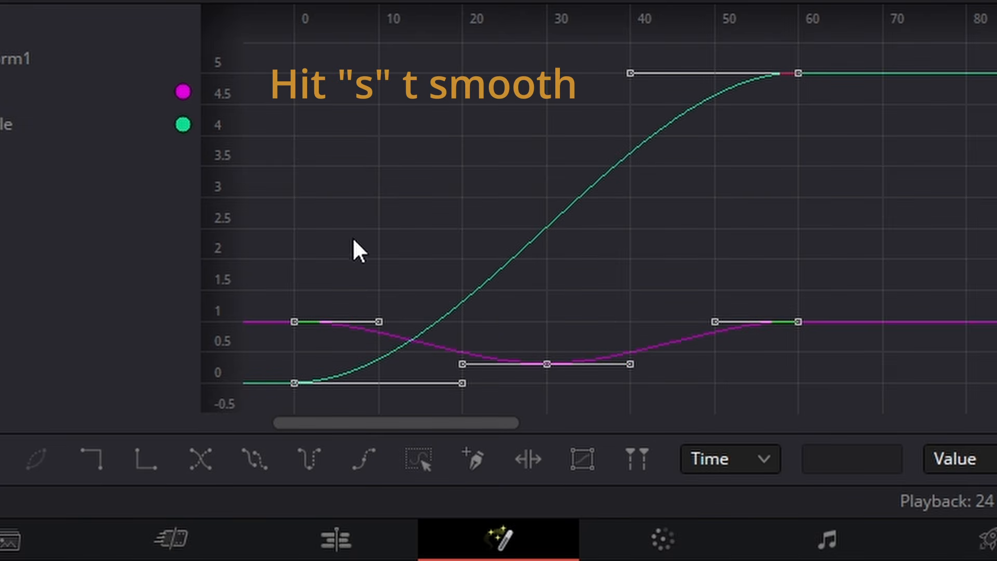
- Try the Reverse and Set Loop options on the selected curves, and set them to repeat as Ping-Pong
click(198, 460)
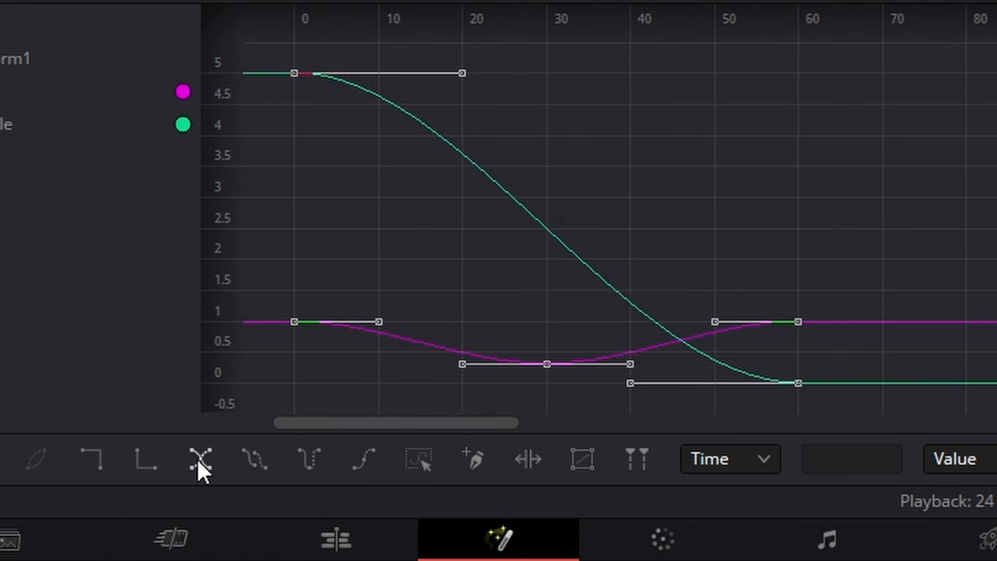
click(198, 459)
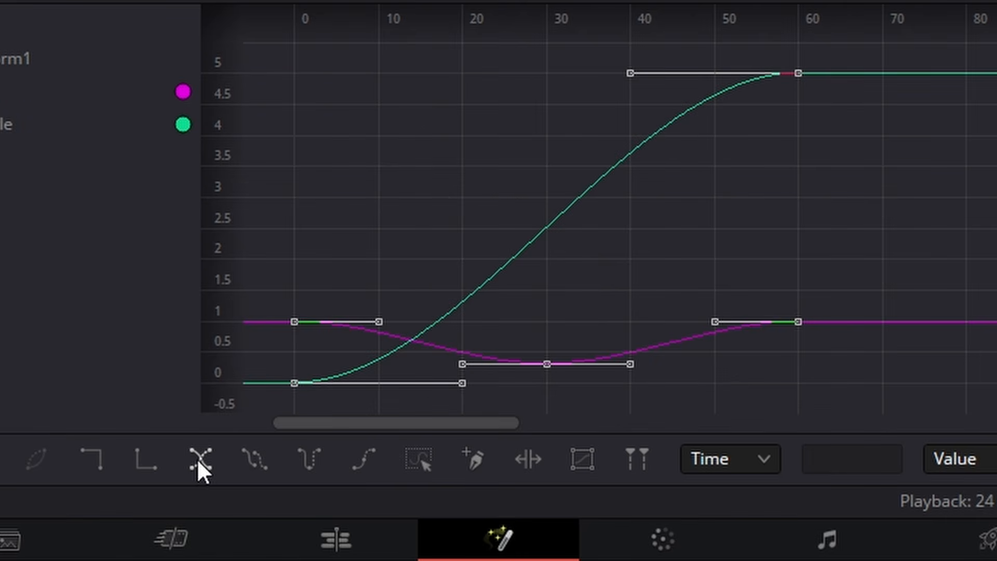
click(255, 455)
click(254, 455)
click(312, 457)
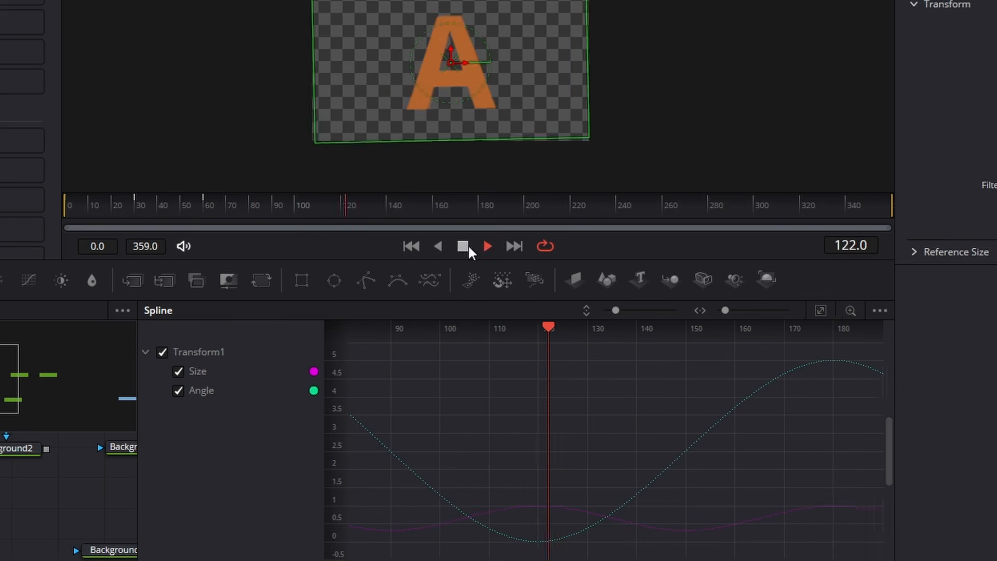
- Attach a Rectangle mask above Background2_1 and show Background2_1 in the viewer
click(462, 246)
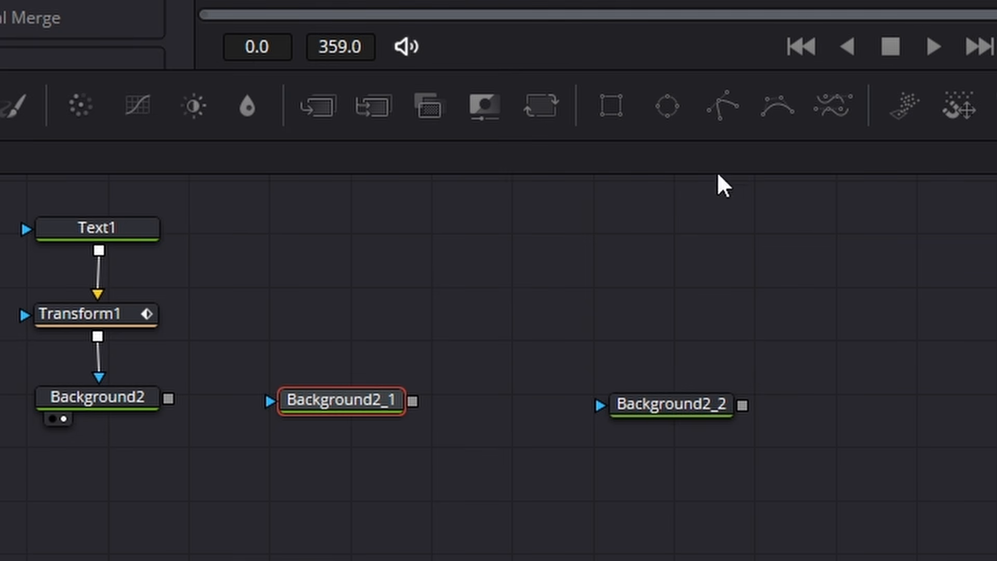
click(612, 106)
drag(364, 341, 368, 276)
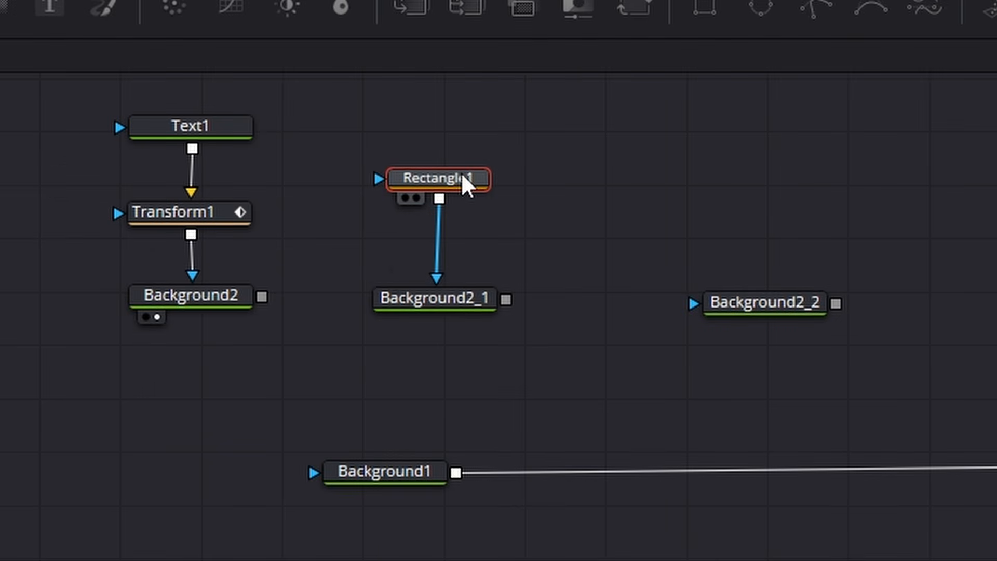
click(424, 306)
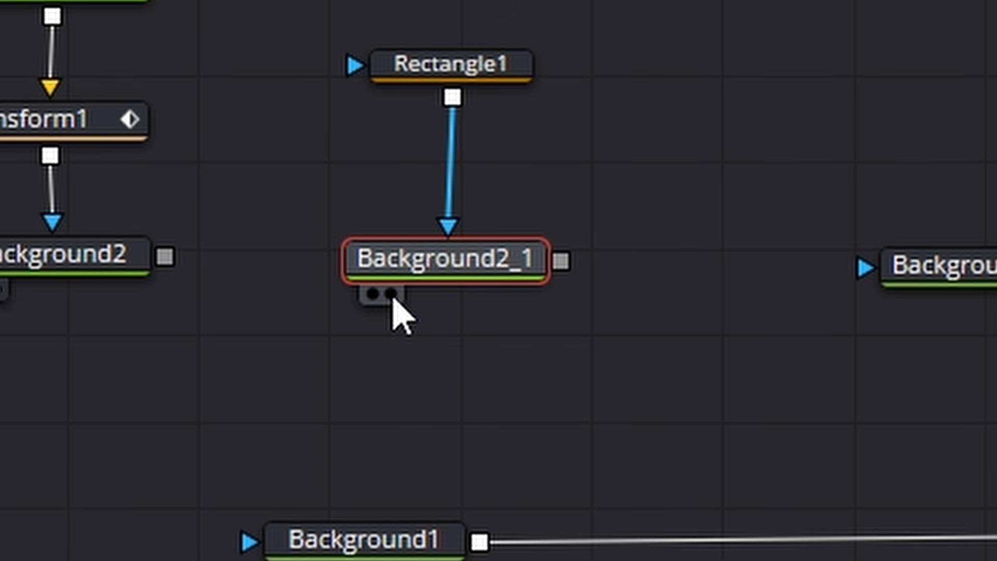
click(391, 296)
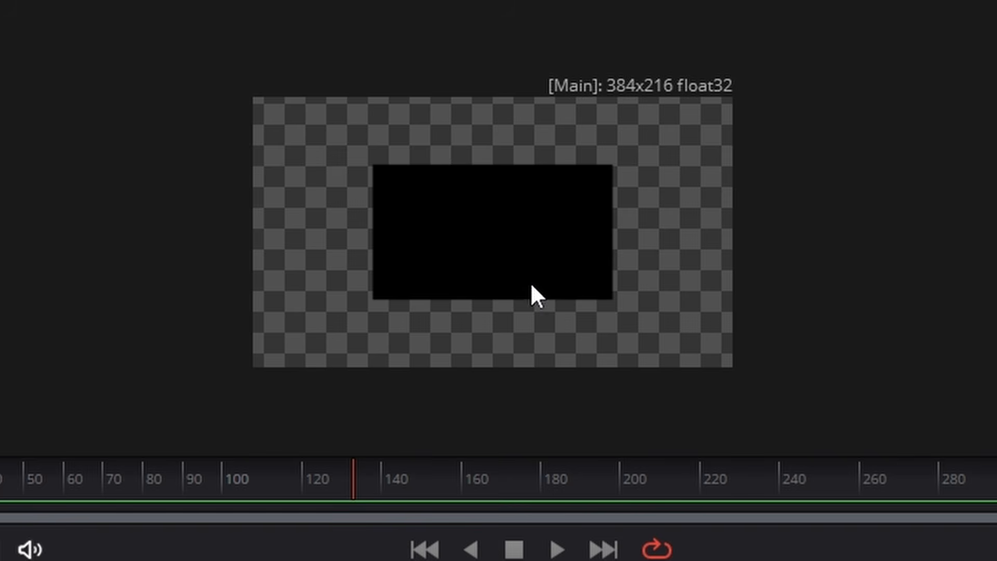
- Turn off Solid on Rectangle1 and increase its Border Width to make a thick rectangular outline
scroll(510, 285, up, 2)
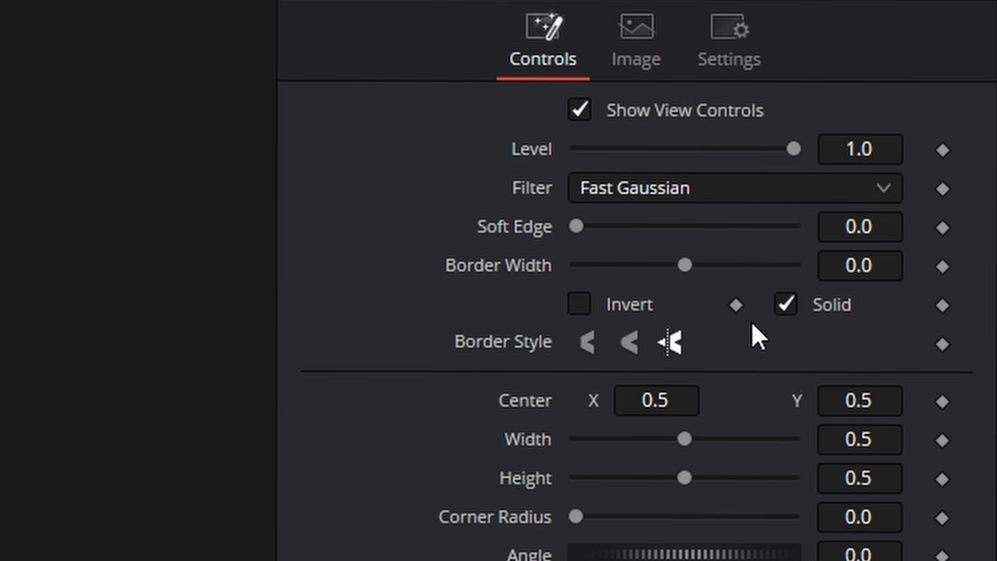
click(784, 305)
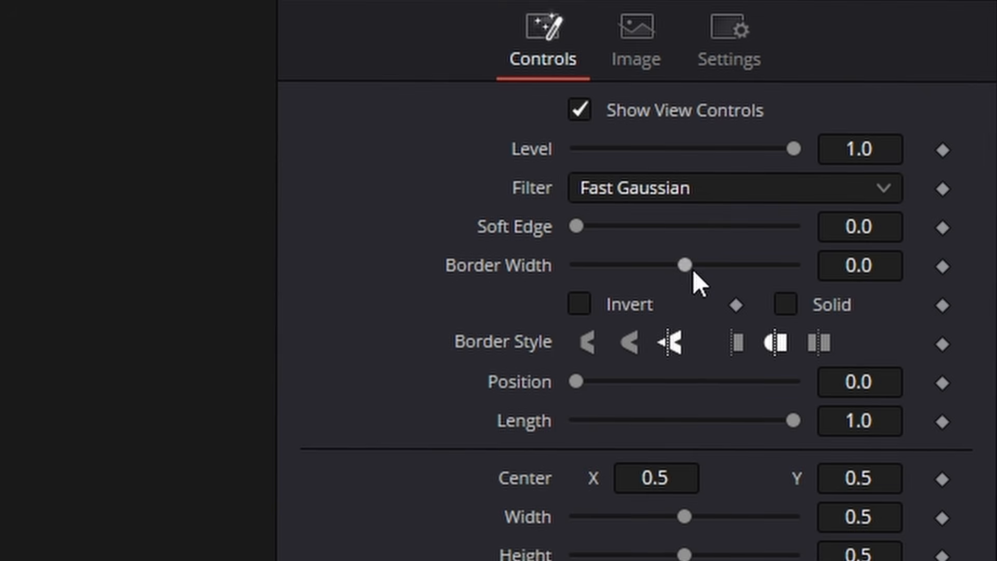
drag(683, 265, 712, 264)
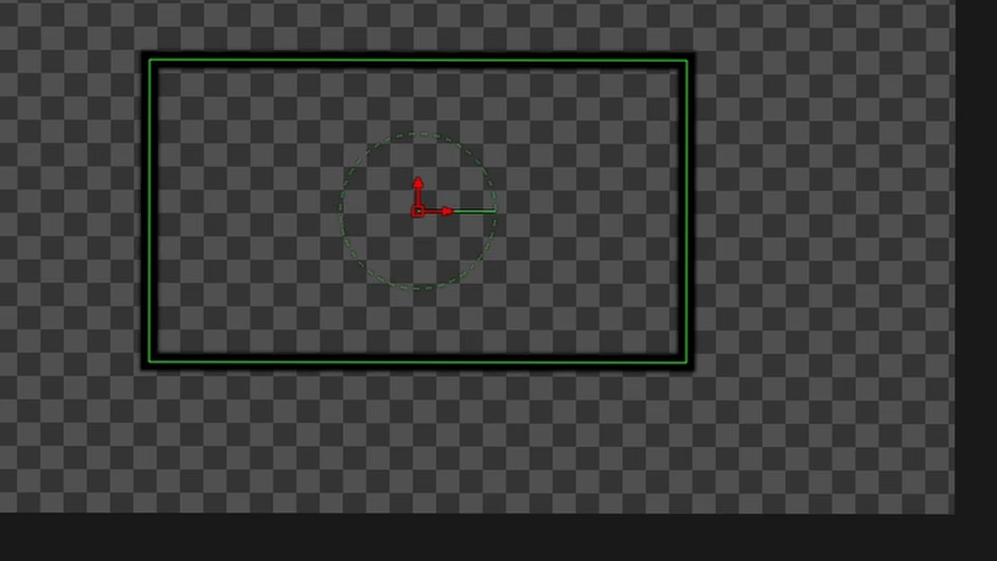
drag(732, 312, 750, 311)
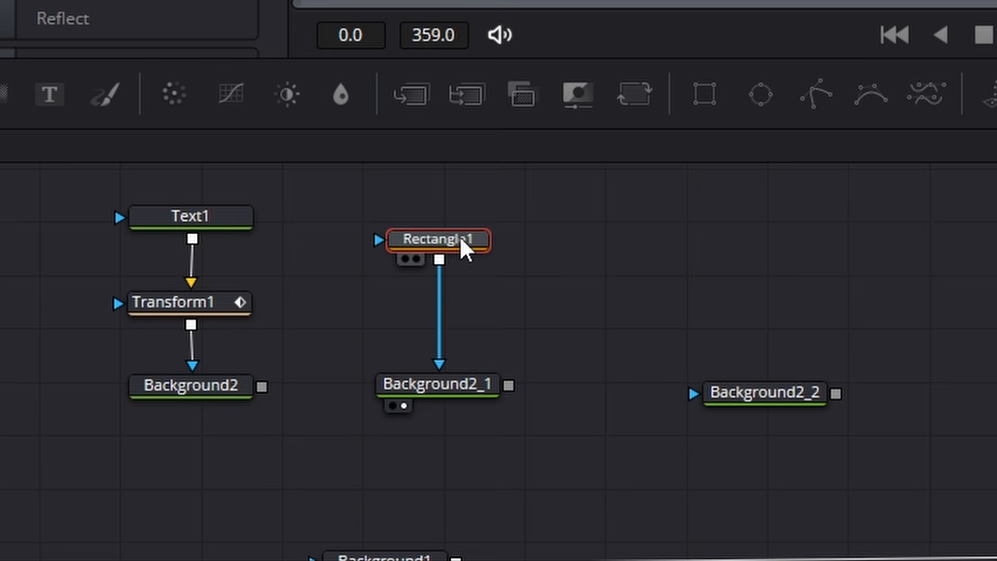
- Change Background2_1's solid color from black to a bright magenta
click(456, 387)
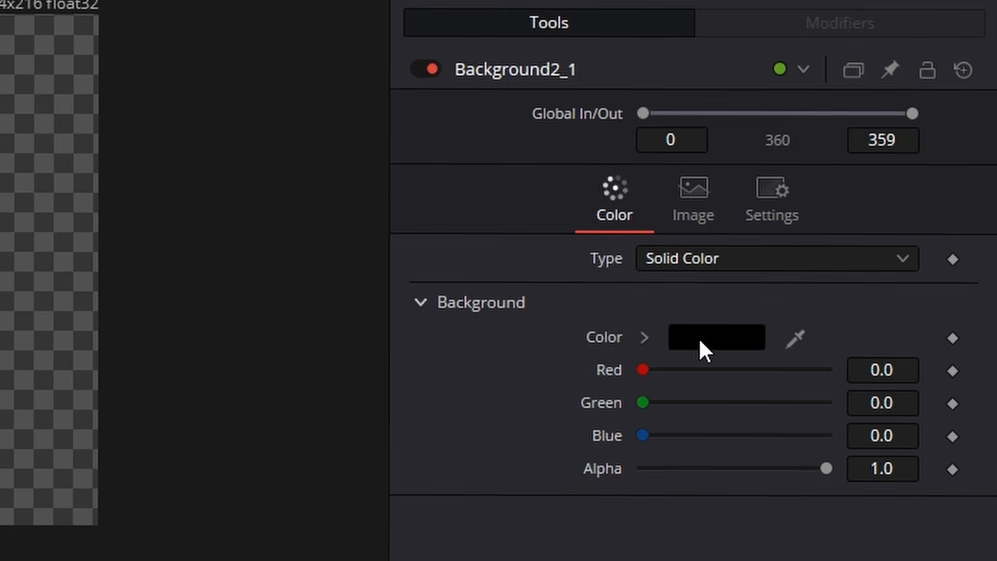
click(830, 254)
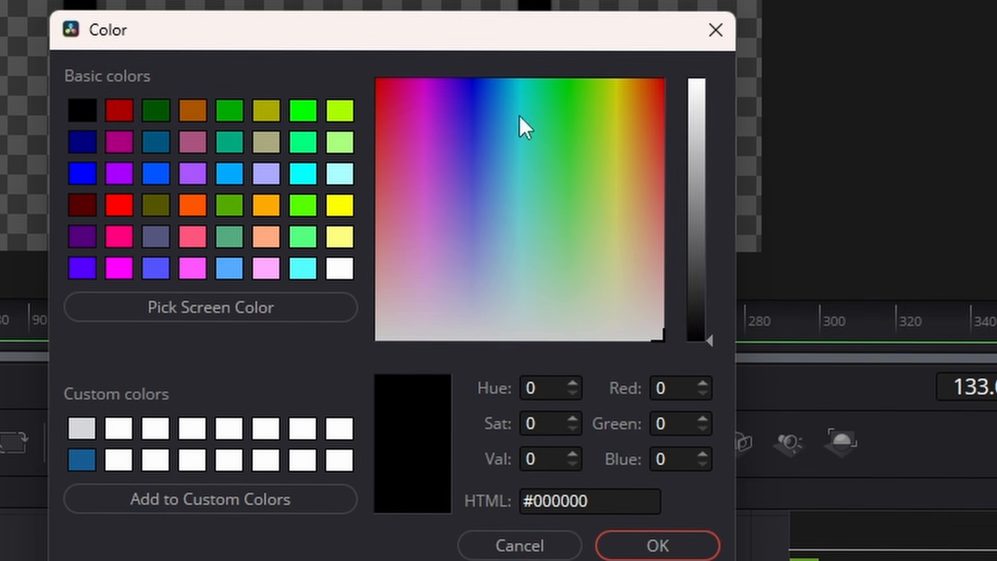
drag(408, 111, 428, 125)
drag(707, 127, 696, 110)
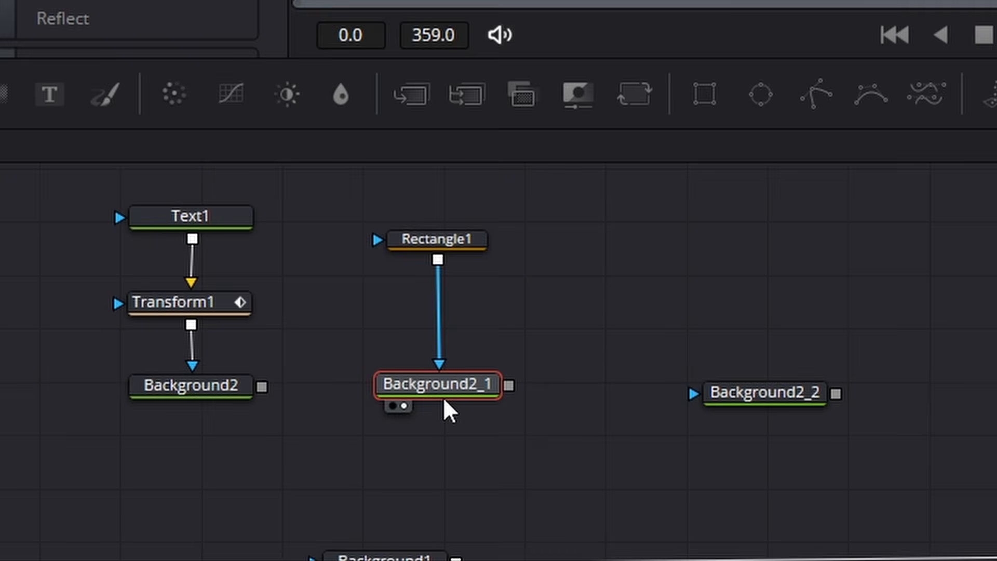
- Add Angle keyframes to Rectangle1 at frames 80 and 0
mouse_move(443, 397)
mouse_down()
mouse_move(444, 382)
mouse_move(444, 395)
mouse_up()
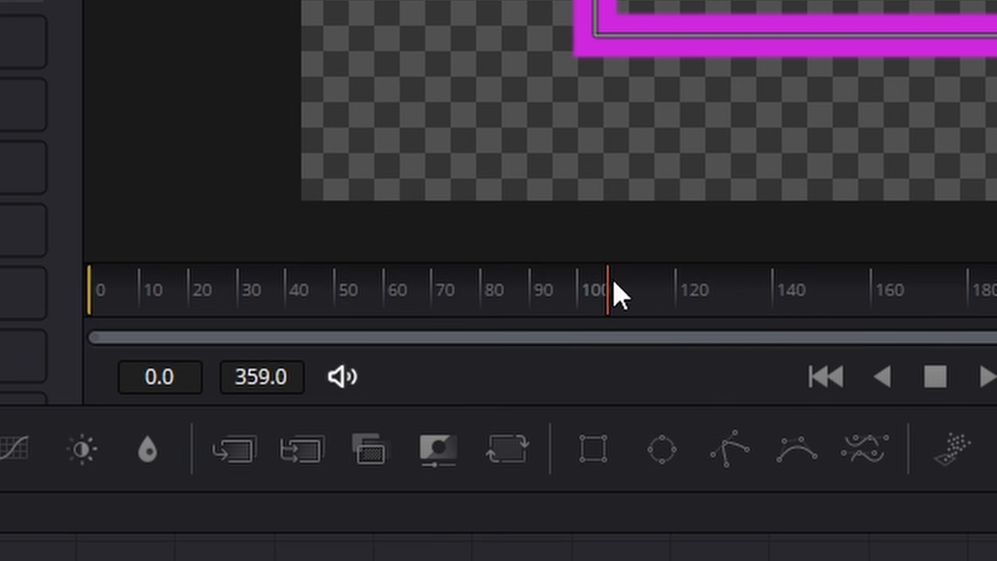
drag(612, 279, 485, 305)
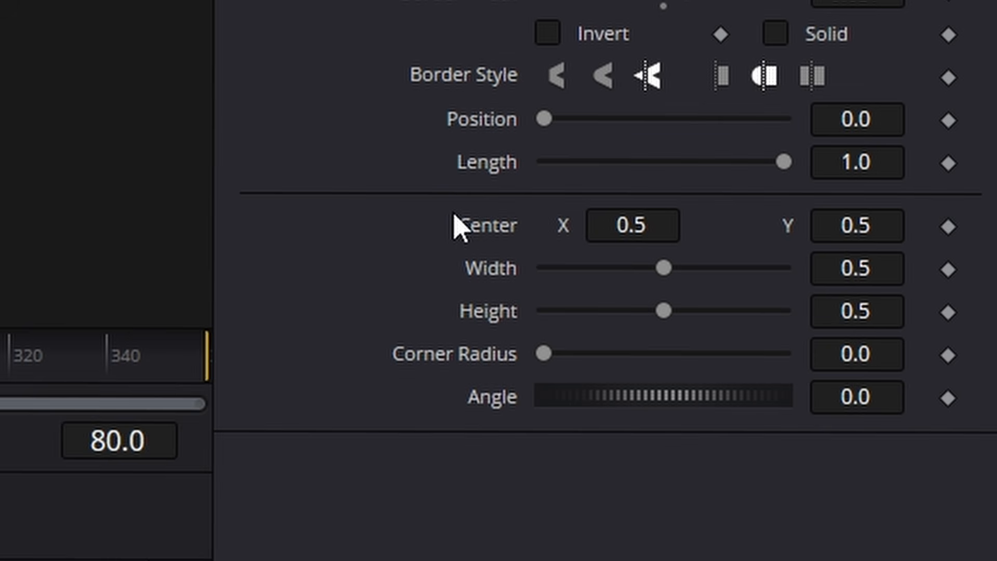
click(948, 399)
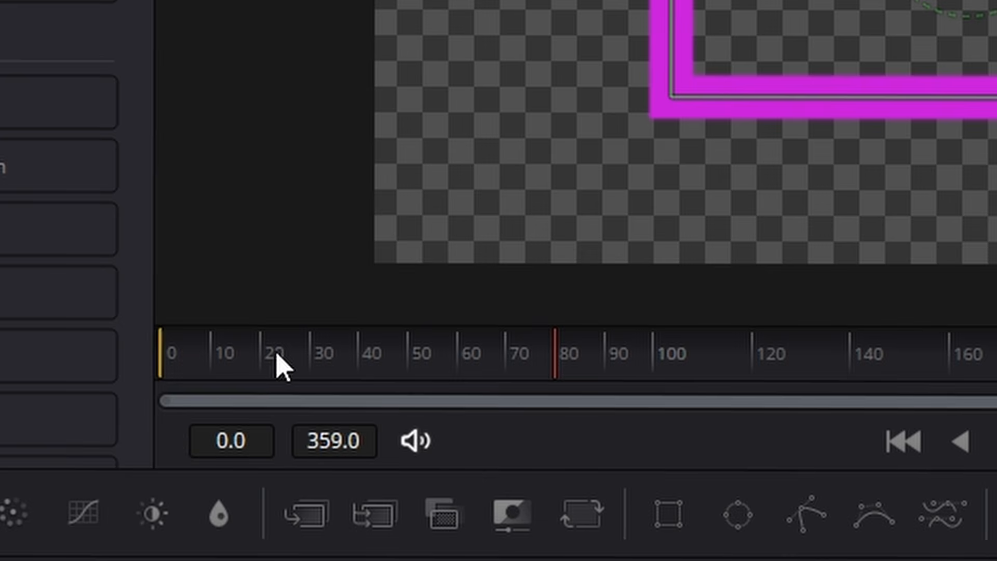
click(169, 371)
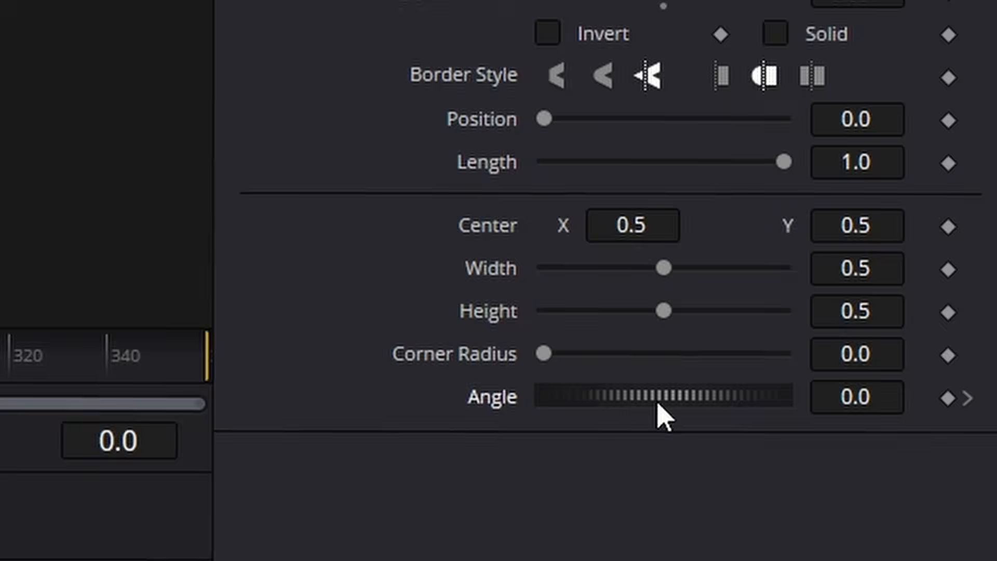
click(949, 398)
- Set Rectangle1's Angle to -360 at frame 80, and play back the rotation from the start
click(966, 400)
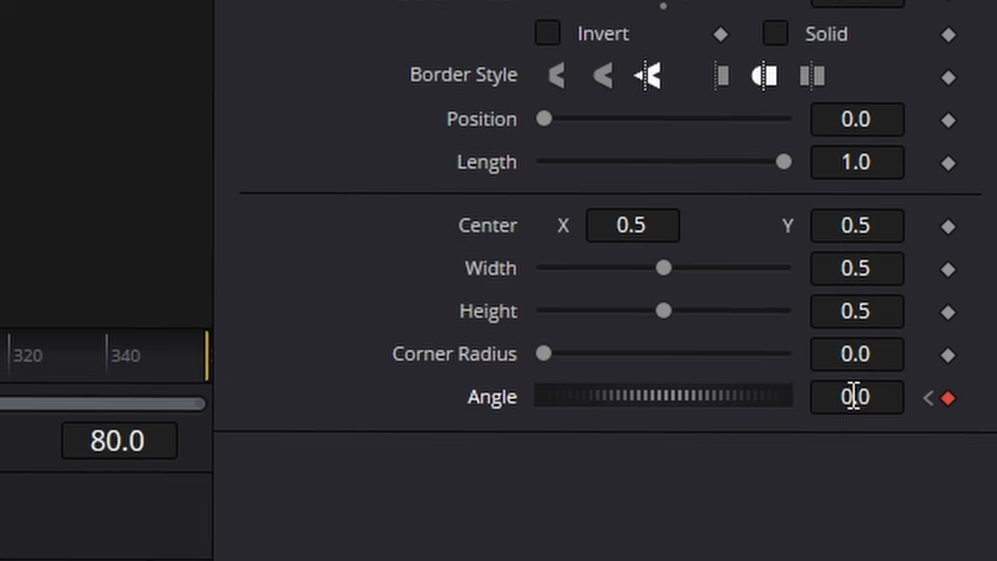
click(853, 397)
text(-360)
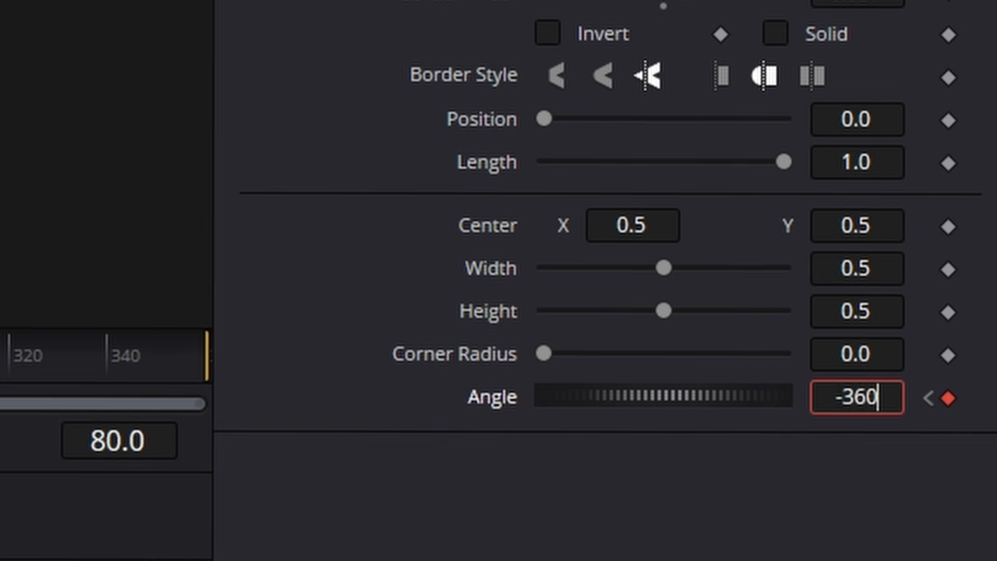
key(Return)
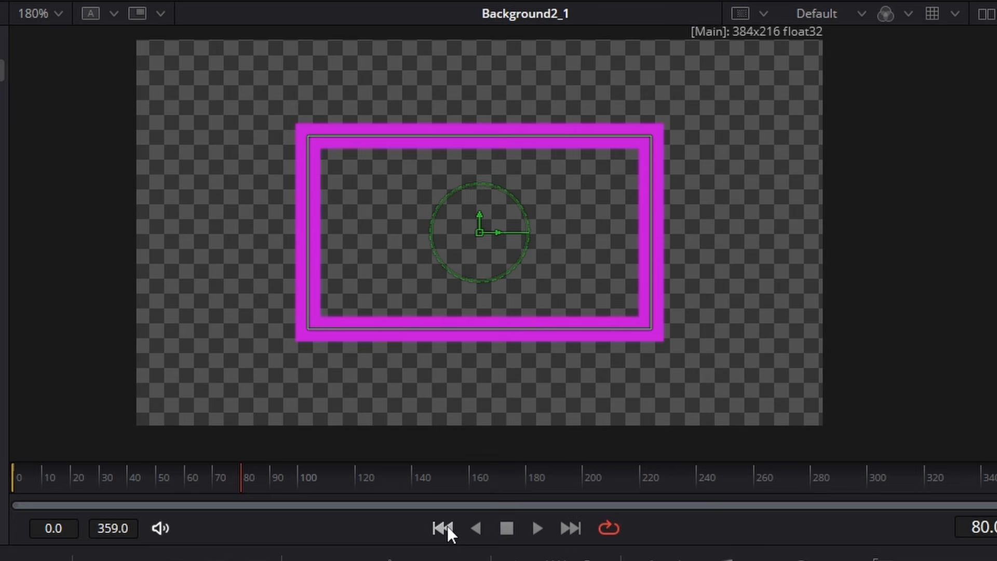
click(442, 528)
click(536, 527)
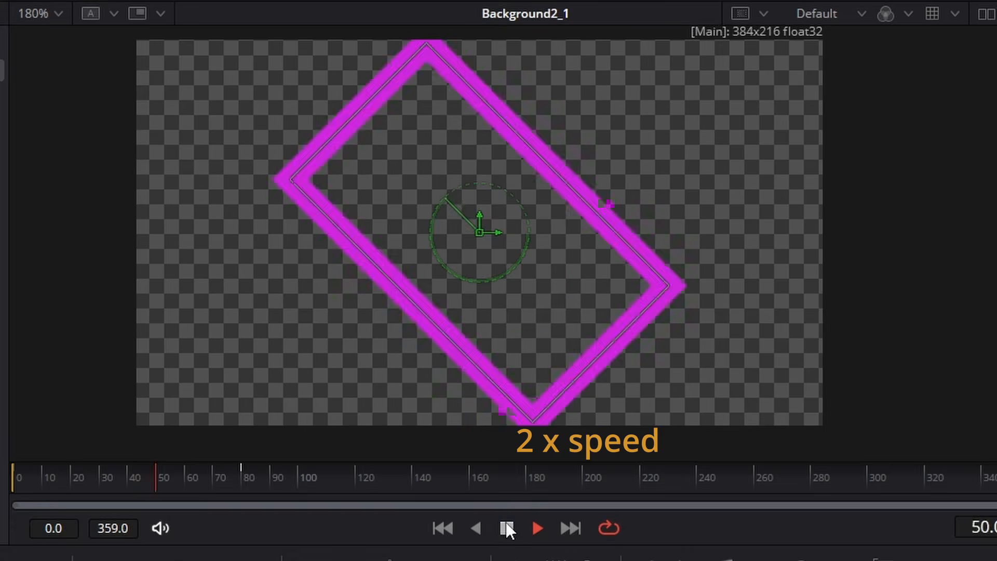
click(507, 528)
- Move to frame 40 and reduce Rectangle1's Width to about 0.4
click(260, 286)
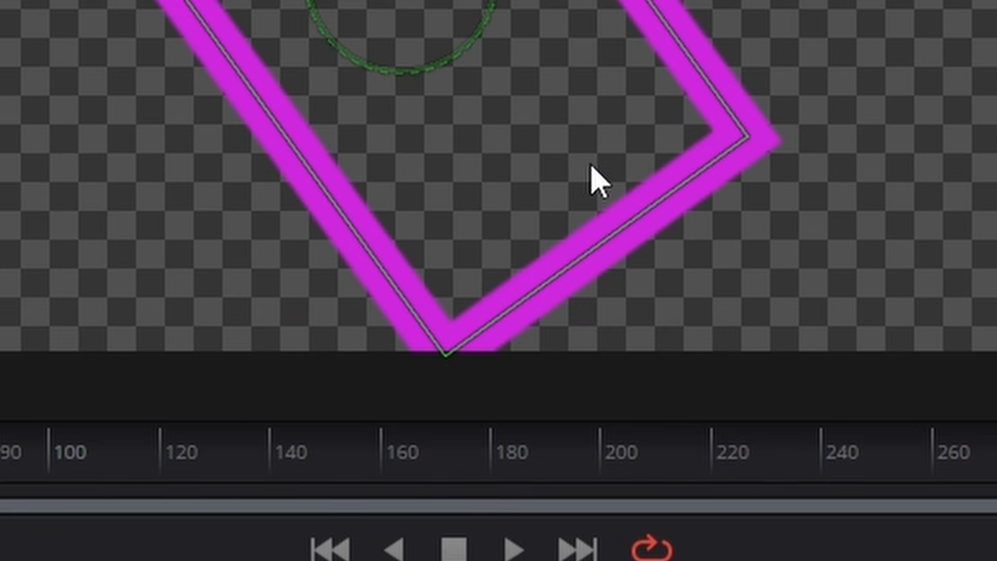
scroll(591, 165, down, 1)
scroll(551, 213, up, 1)
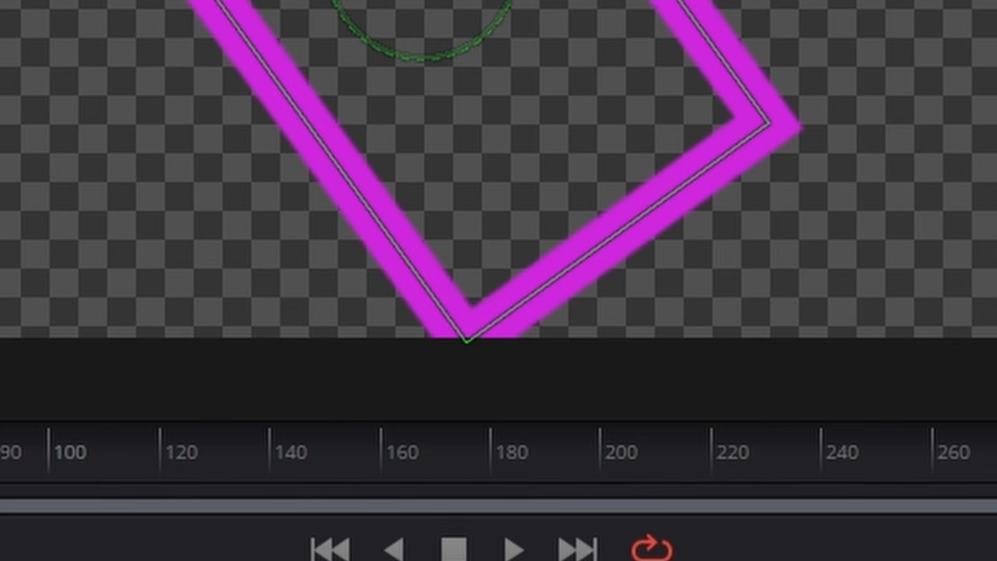
drag(240, 285, 219, 286)
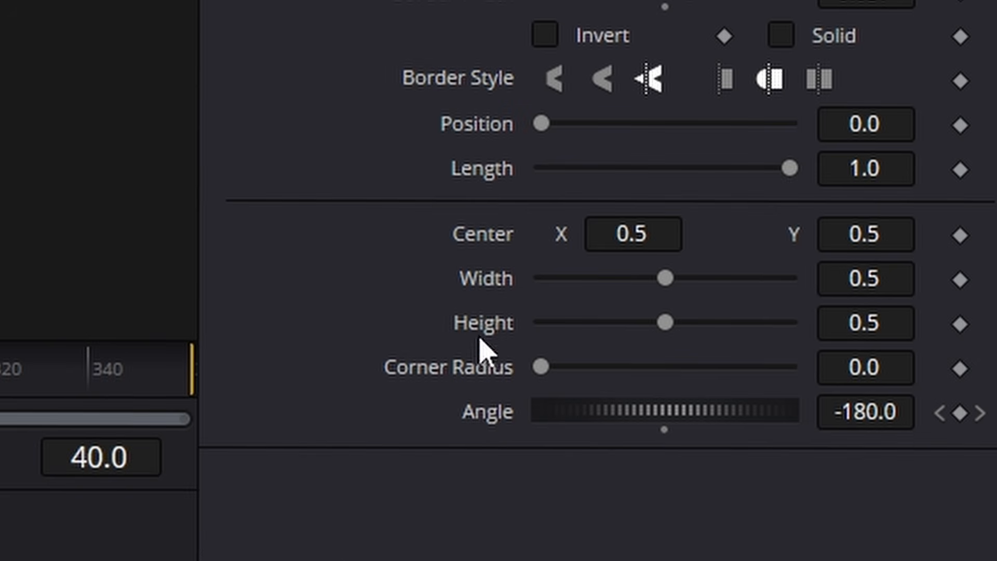
drag(667, 280, 647, 291)
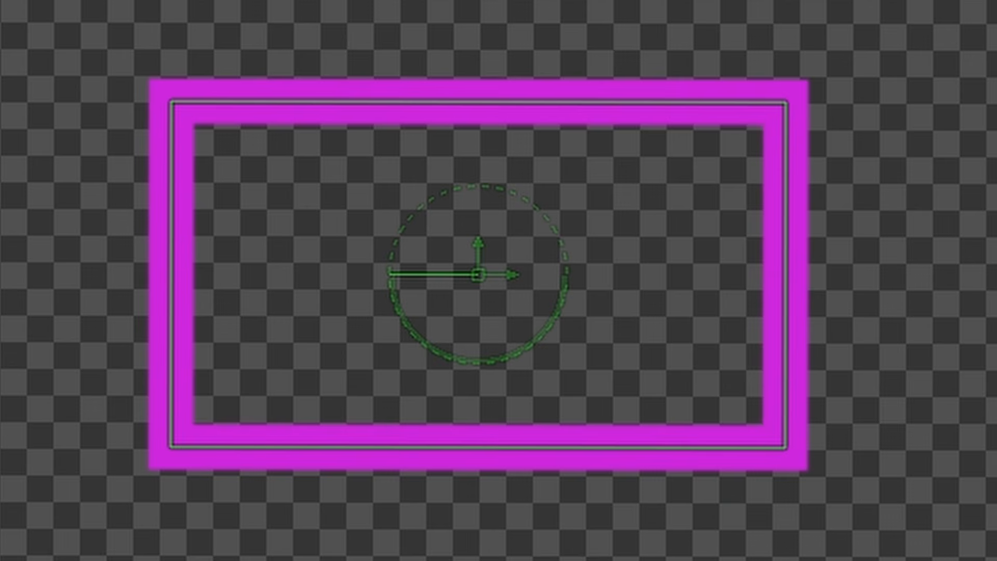
drag(996, 249, 985, 250)
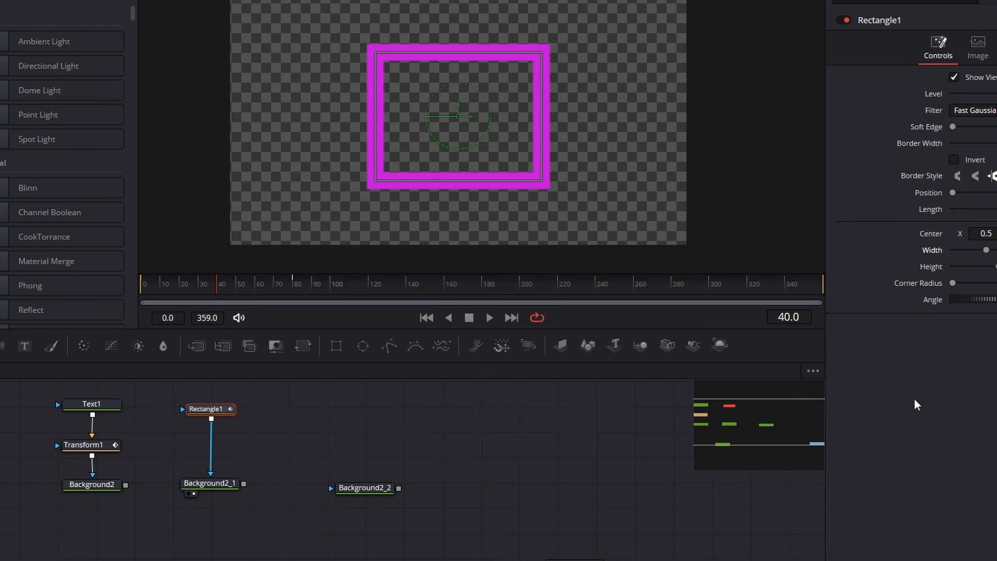
- Undo the last Width change and add Width keyframes to Rectangle1 at frames 40, 80 and 0
key(ctrl+z)
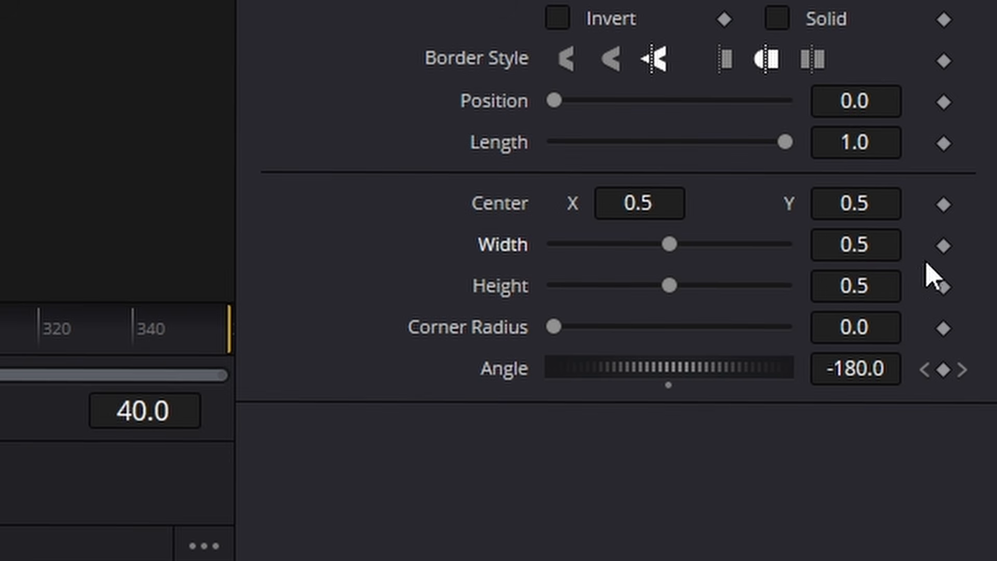
click(944, 247)
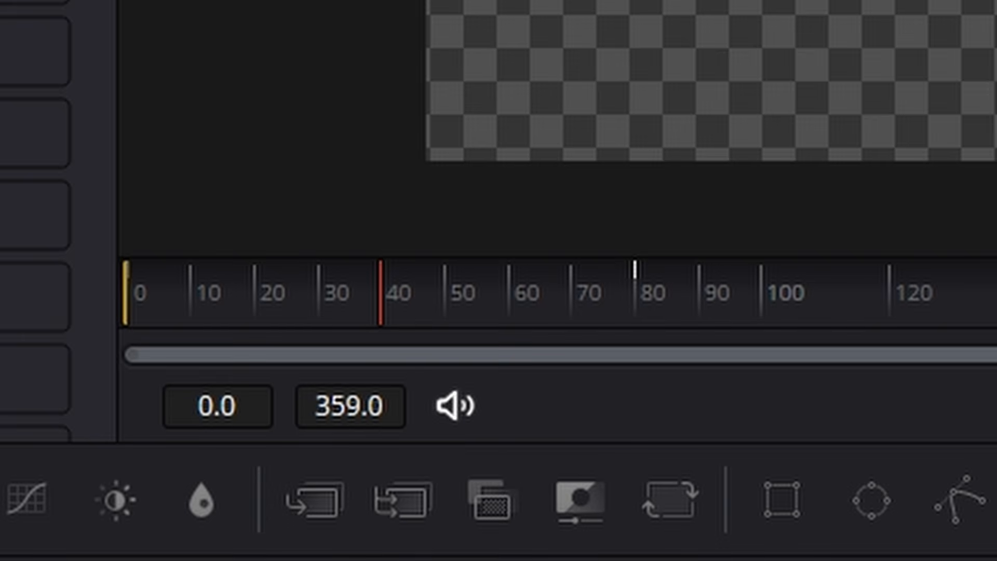
key(alt+])
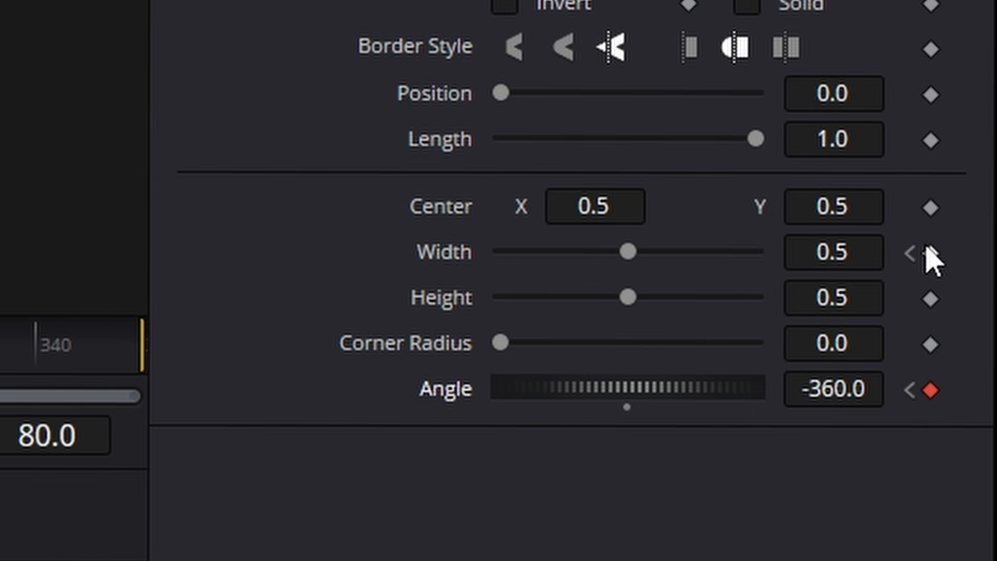
click(928, 251)
click(909, 390)
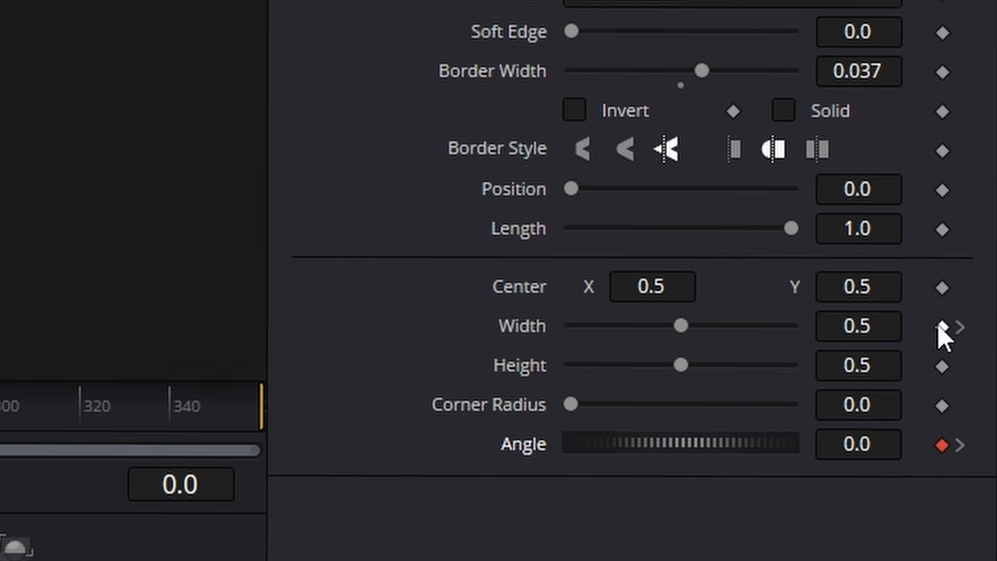
click(943, 326)
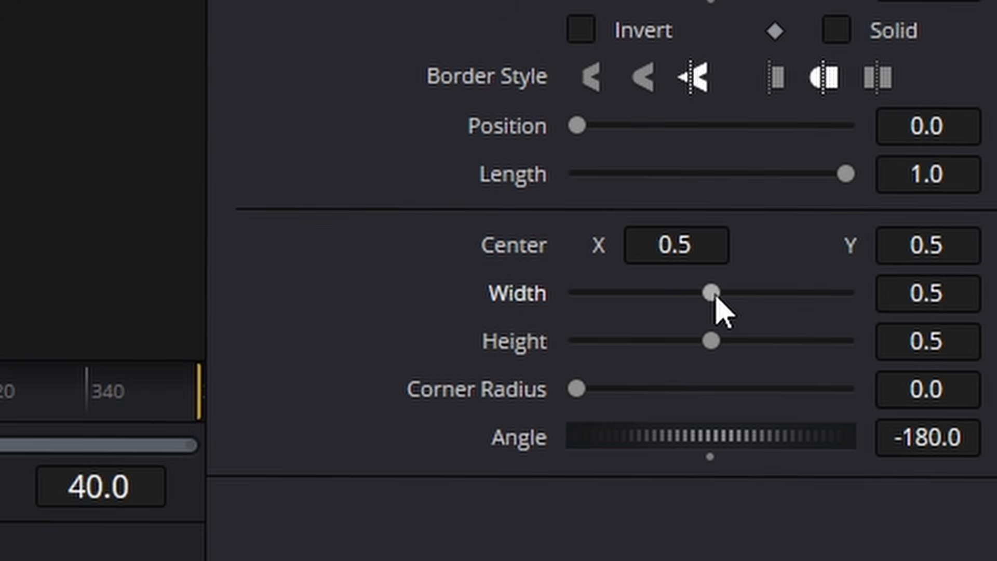
- Reduce Rectangle1's Width at frame 40 to a narrow upright strip and play back the animation from the start
drag(714, 290, 604, 298)
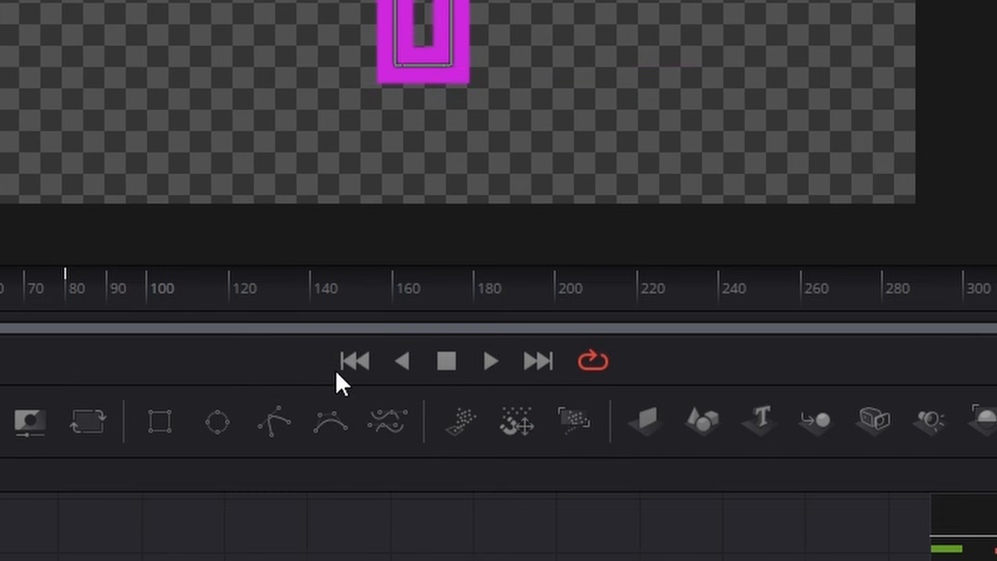
click(430, 543)
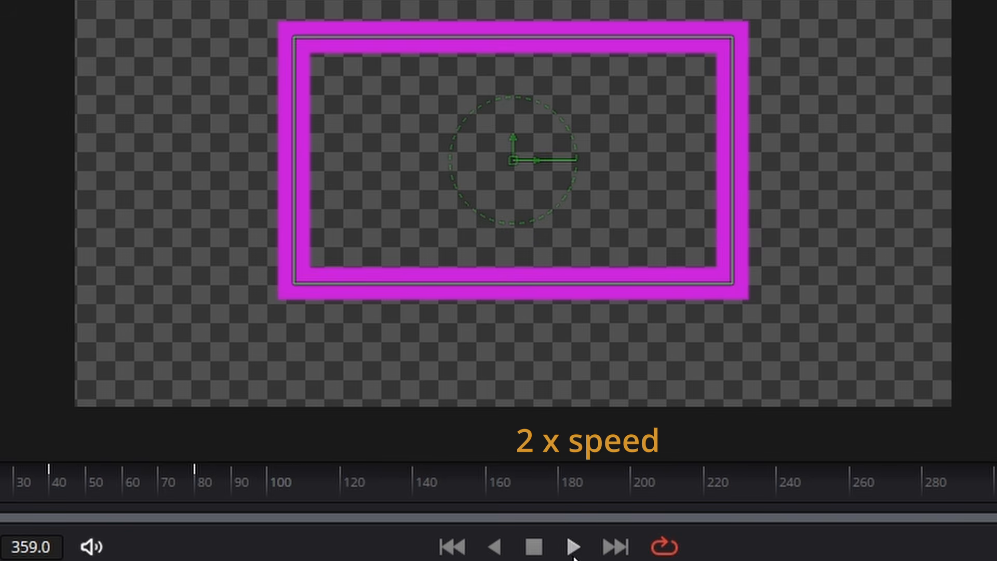
click(540, 545)
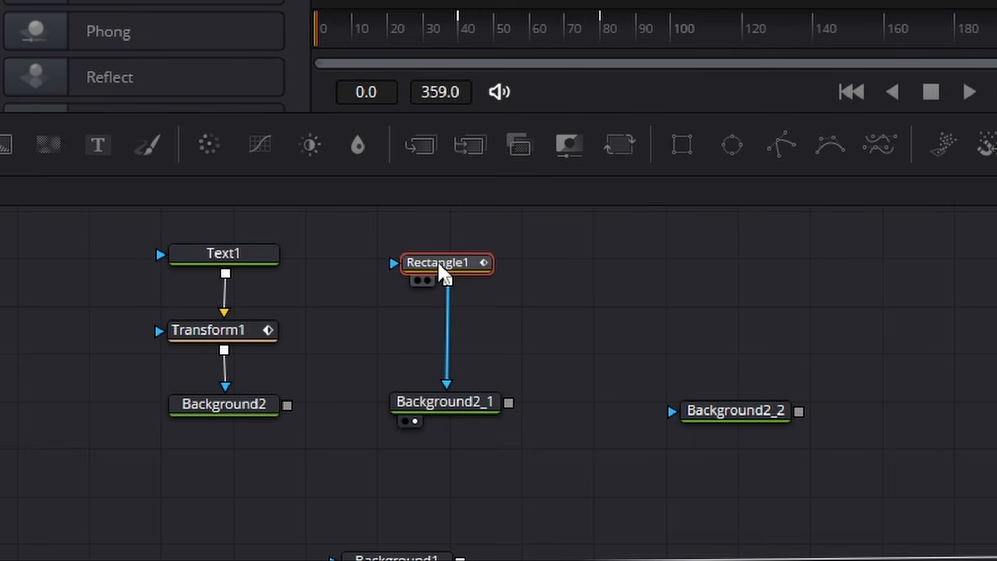
- Smooth all of Rectangle1's Width and Angle keyframes in the Spline editor and set both curves to loop
mouse_move(438, 262)
mouse_down()
mouse_move(433, 243)
mouse_move(439, 260)
mouse_move(425, 260)
mouse_move(434, 260)
mouse_up()
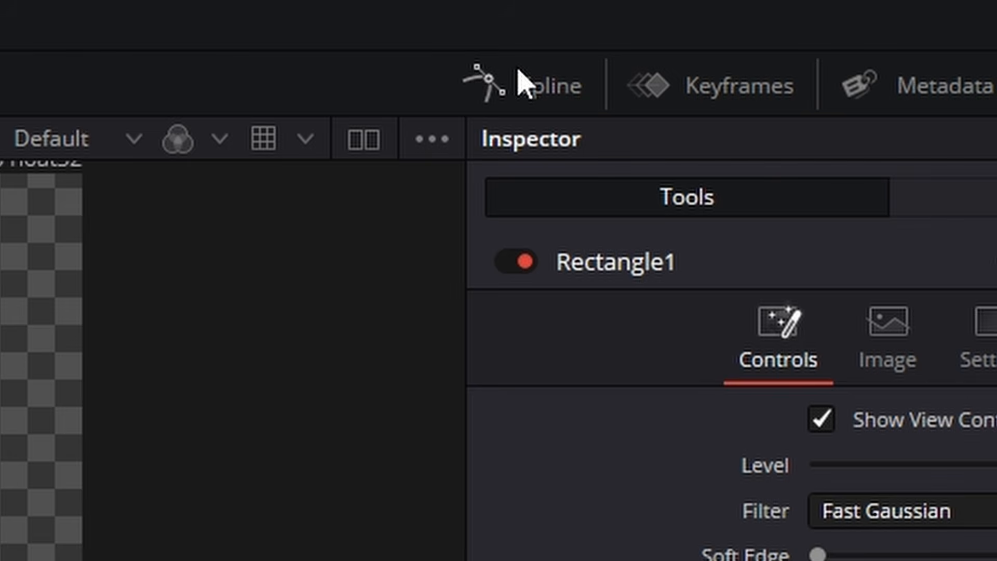
click(785, 9)
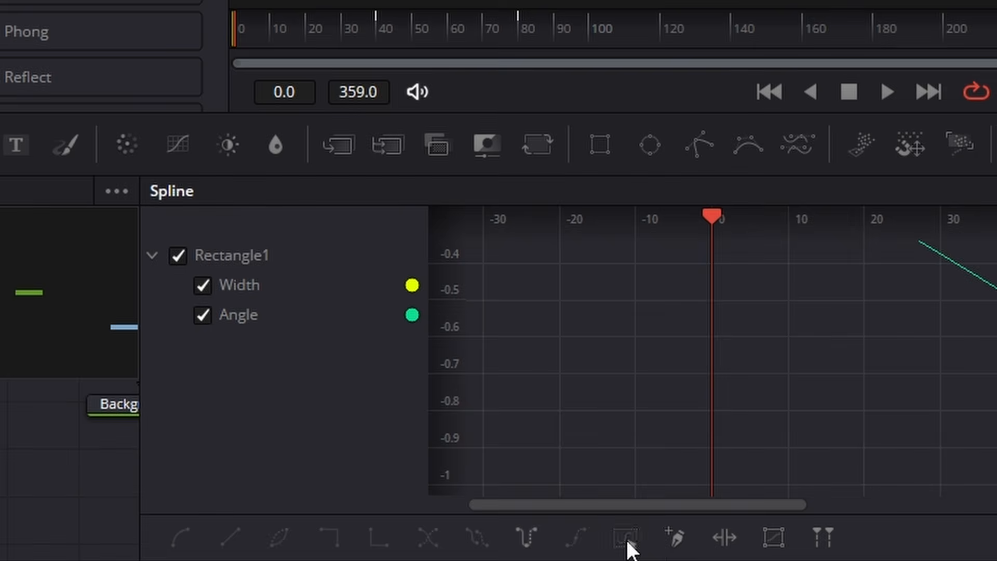
click(627, 541)
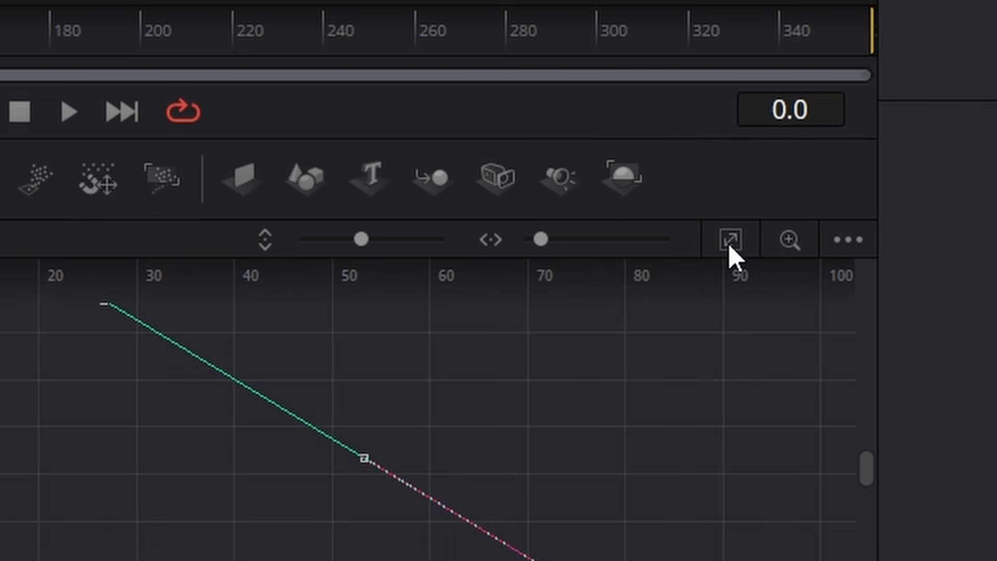
click(728, 242)
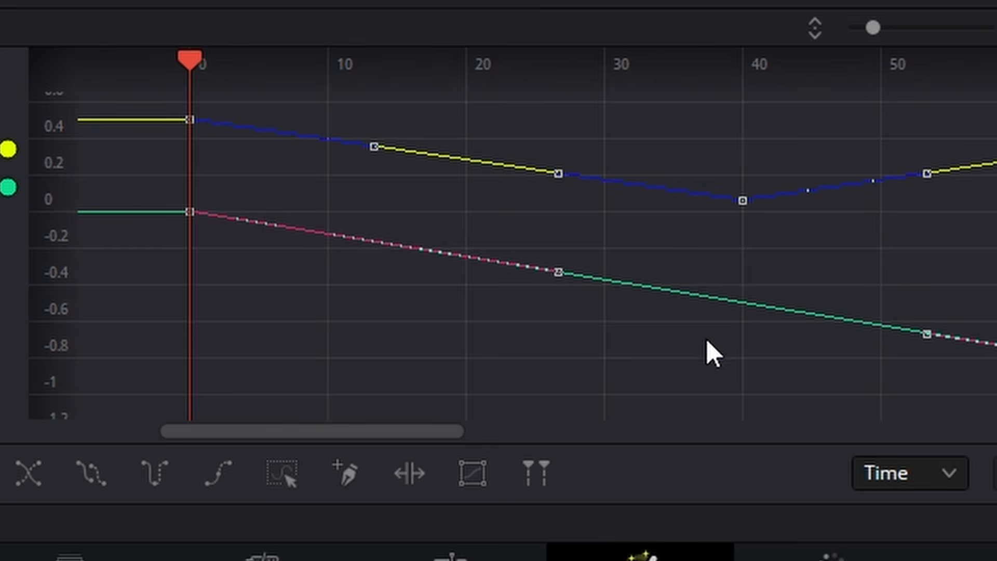
click(316, 320)
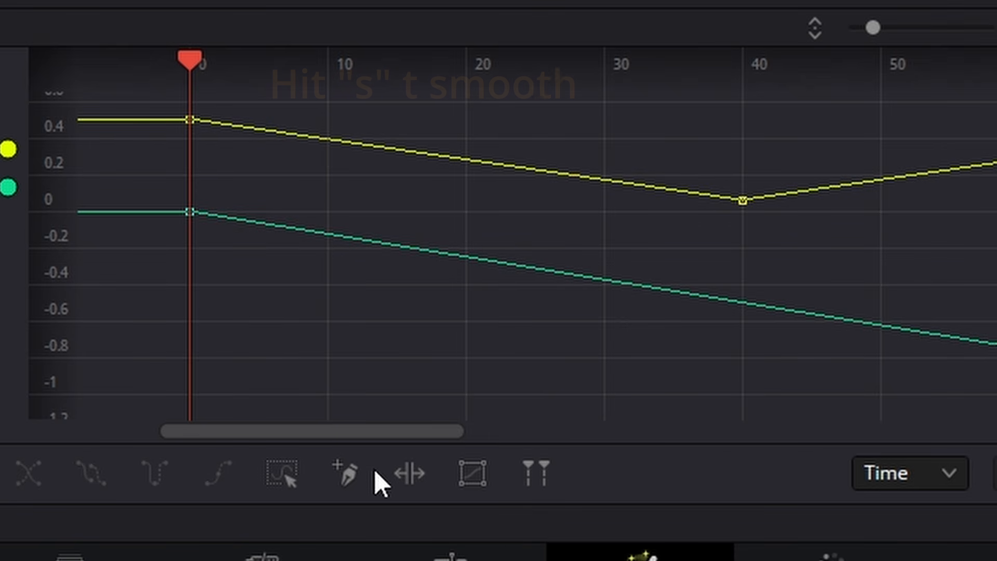
click(288, 462)
key(s)
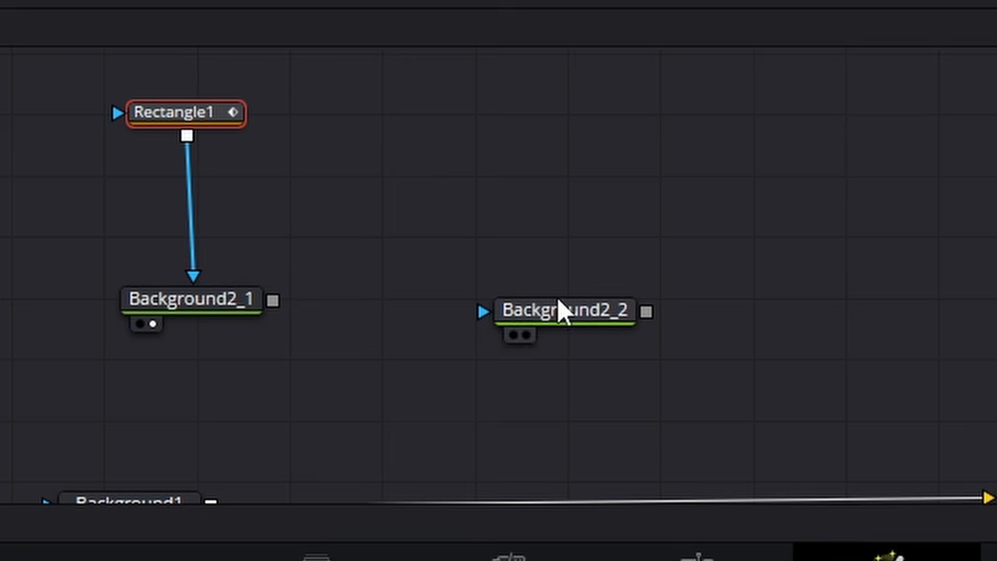
drag(556, 299, 500, 299)
click(647, 177)
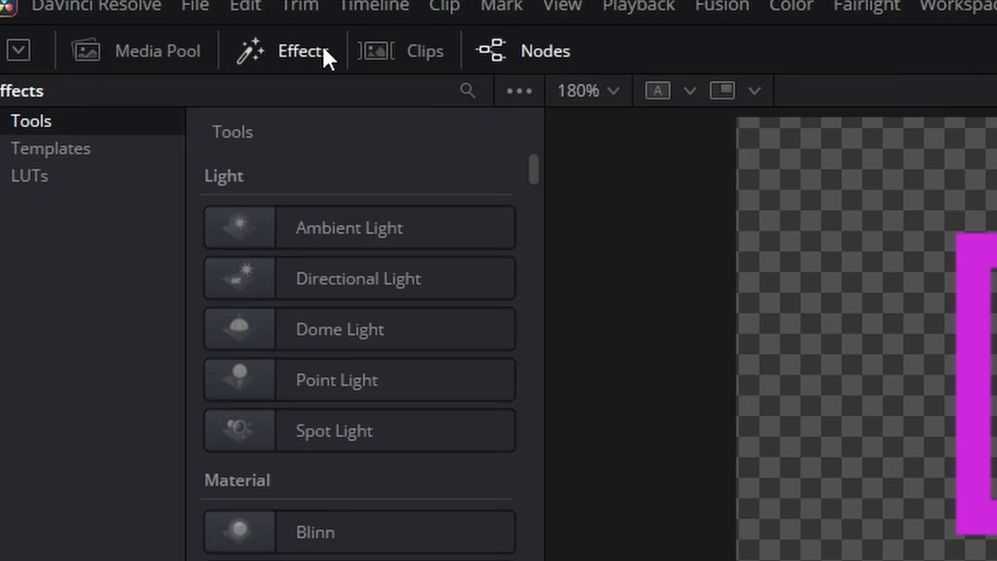
- Add the Centre logo image from the media pool above Background2_2 and connect its output to Background2_2's mask input
click(323, 52)
click(291, 47)
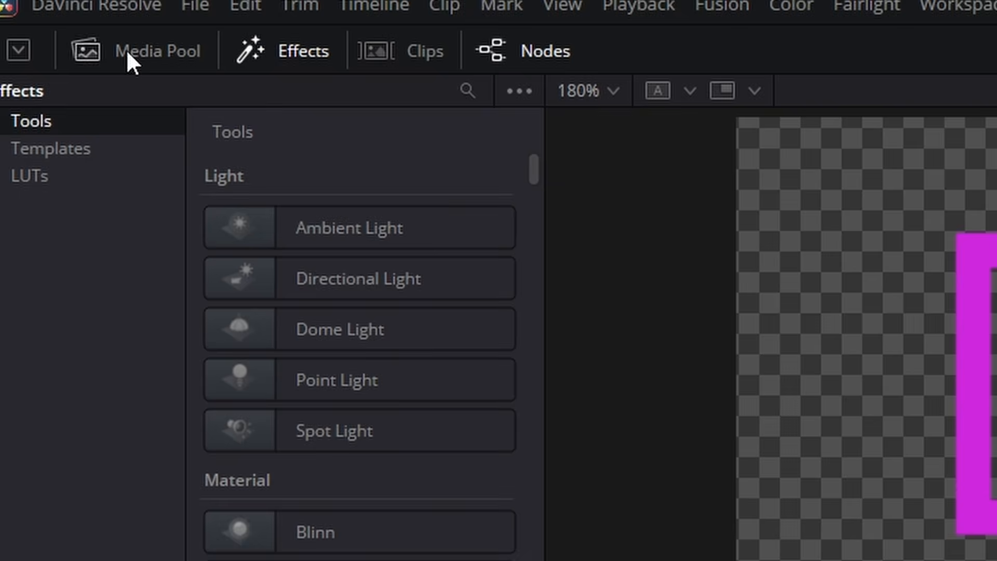
click(126, 48)
drag(304, 296, 520, 177)
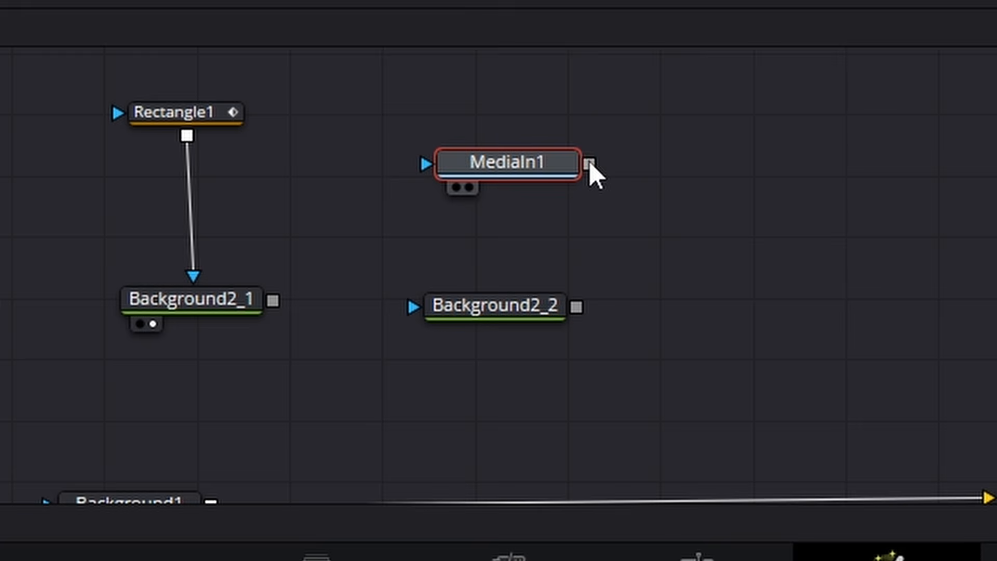
drag(590, 164, 491, 316)
- Line up the new media node above Background2_2 and rename it to Logo
drag(513, 160, 494, 155)
key(F2)
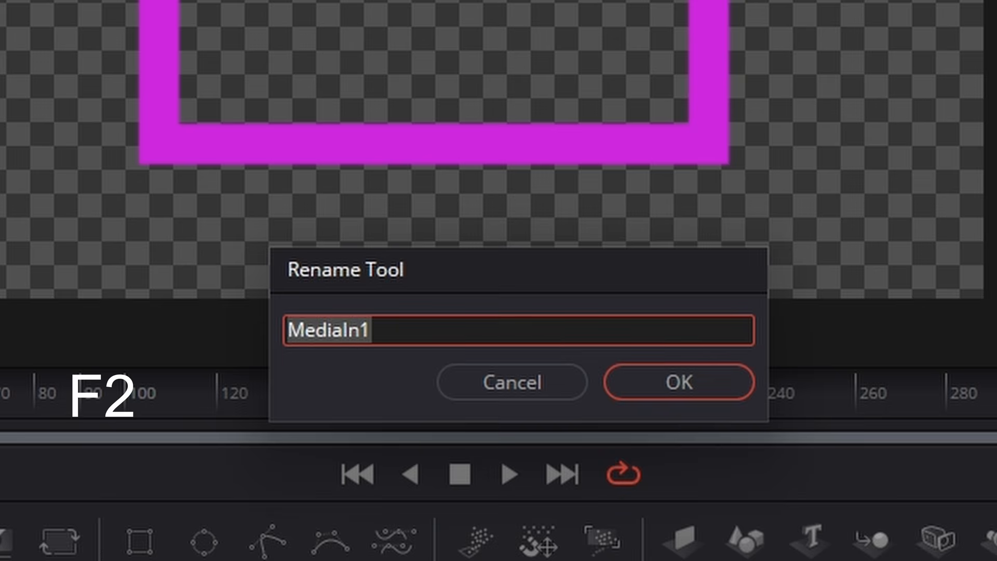
key(BackSpace)
text(Logo)
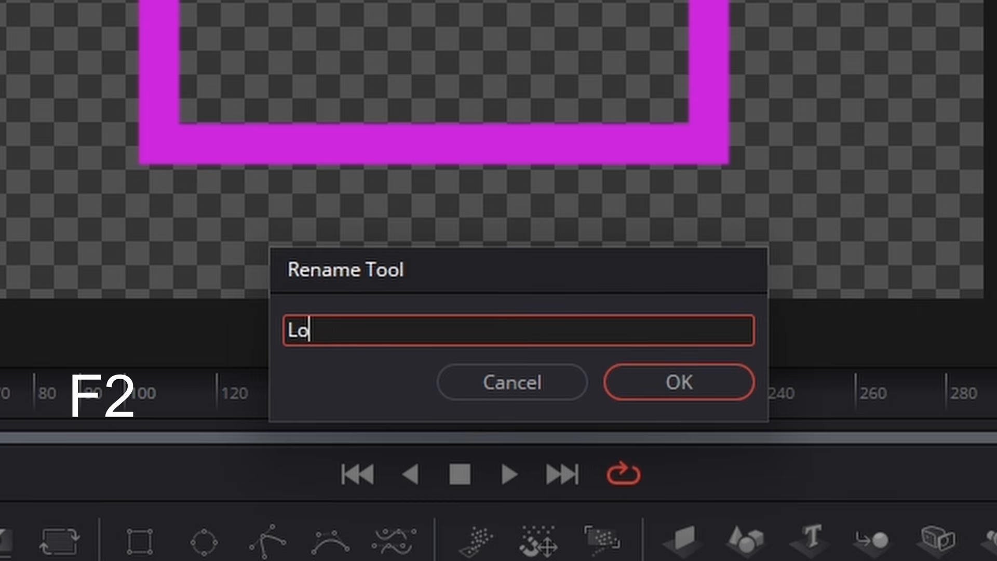
click(691, 395)
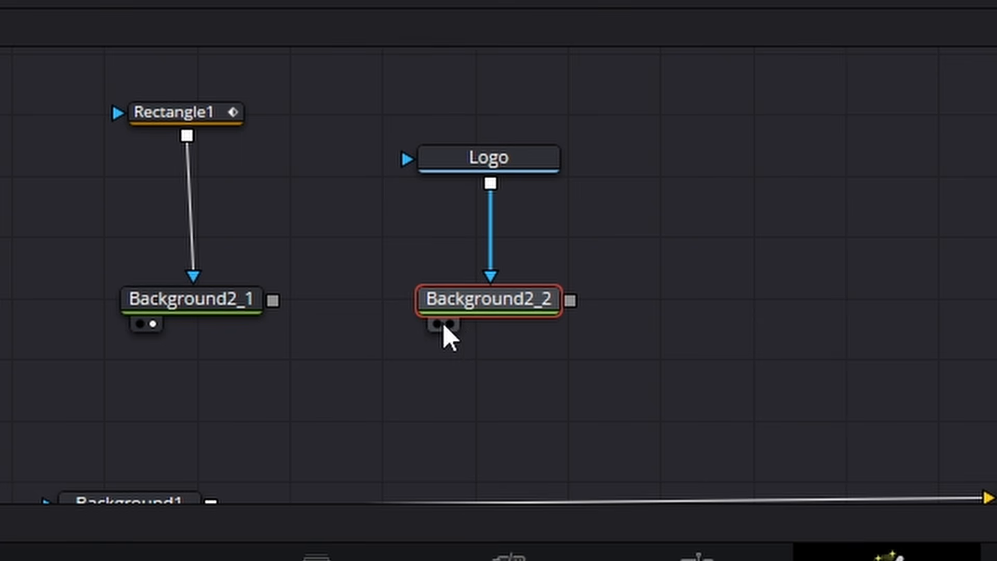
- Show Background2_2 in the viewer and change its solid color from black to orange
click(455, 324)
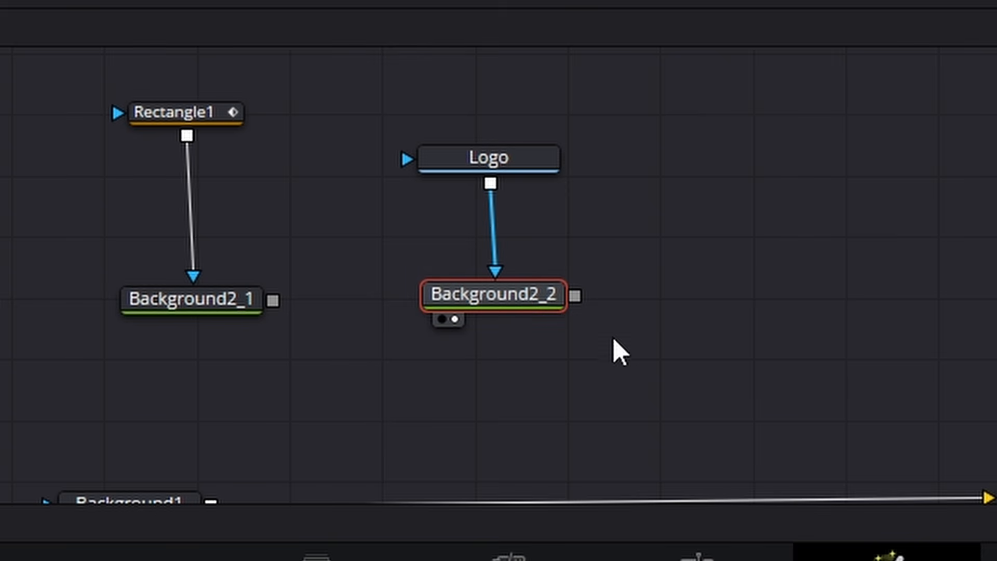
click(612, 338)
click(487, 295)
click(487, 293)
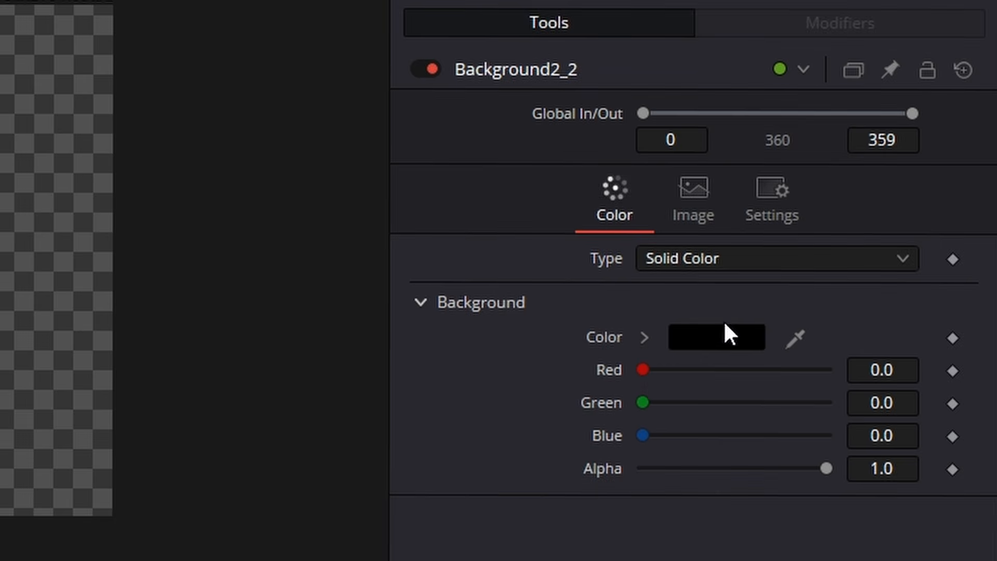
click(724, 332)
drag(678, 132, 776, 138)
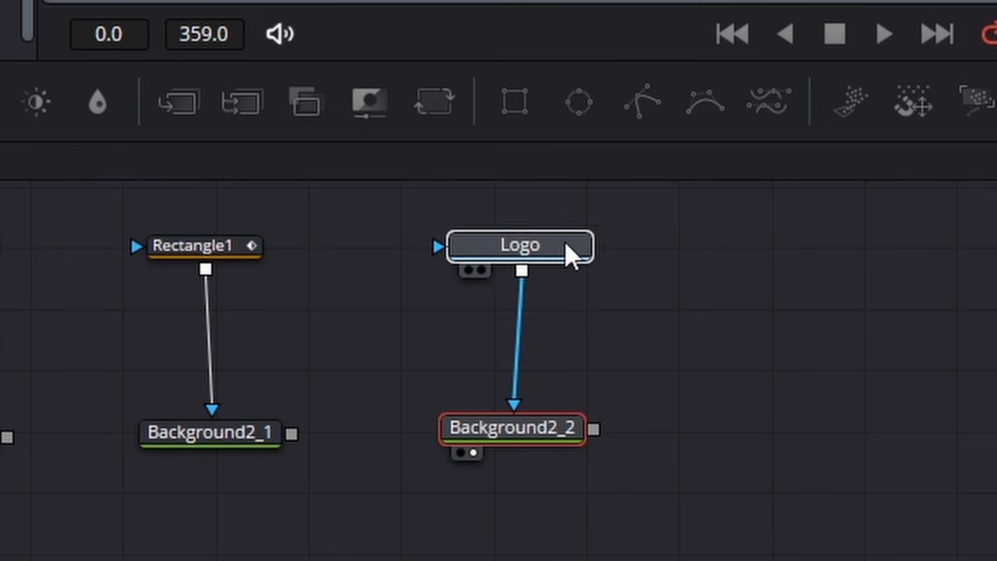
- Insert a Transform node between Logo and Background2_2
drag(565, 241, 552, 238)
click(617, 408)
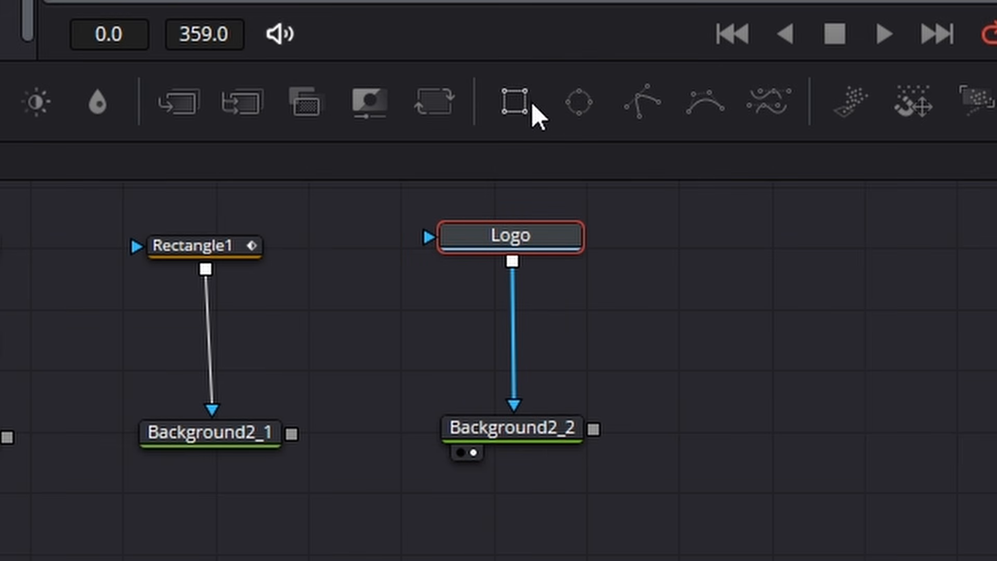
click(430, 102)
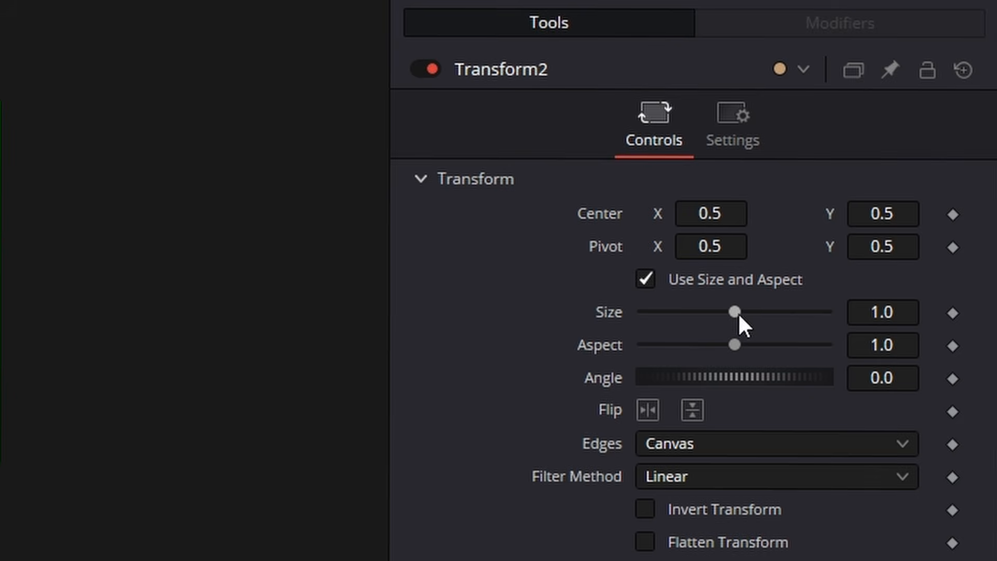
- Set Transform2's Size to 0 and keyframe its Size and Angle at frames 70 and 0
drag(996, 144, 913, 141)
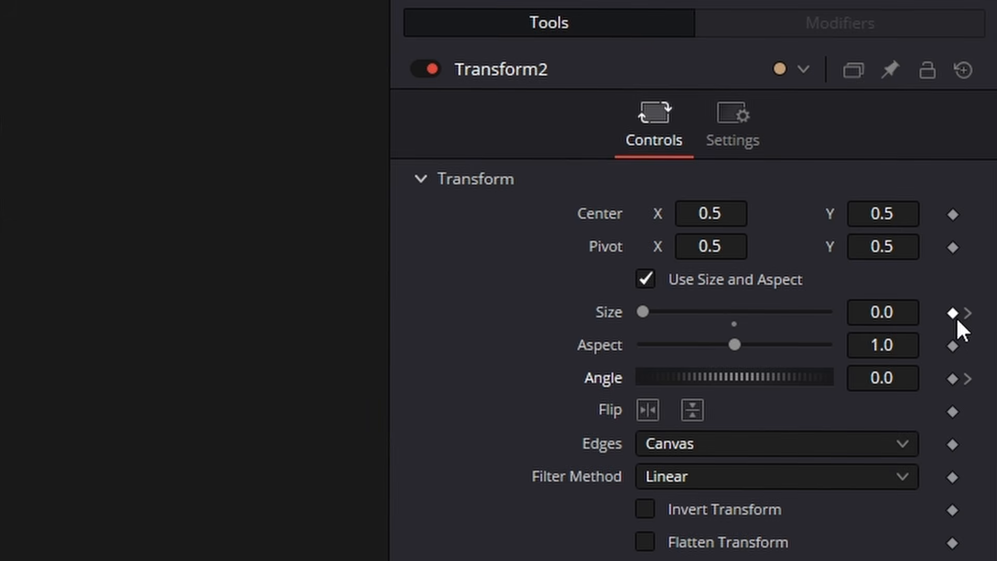
click(952, 313)
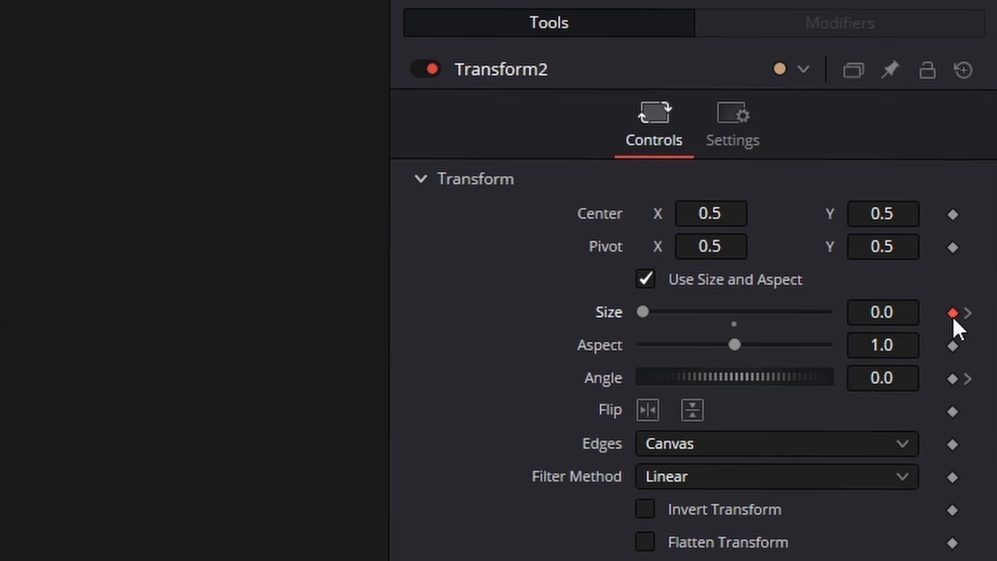
click(952, 379)
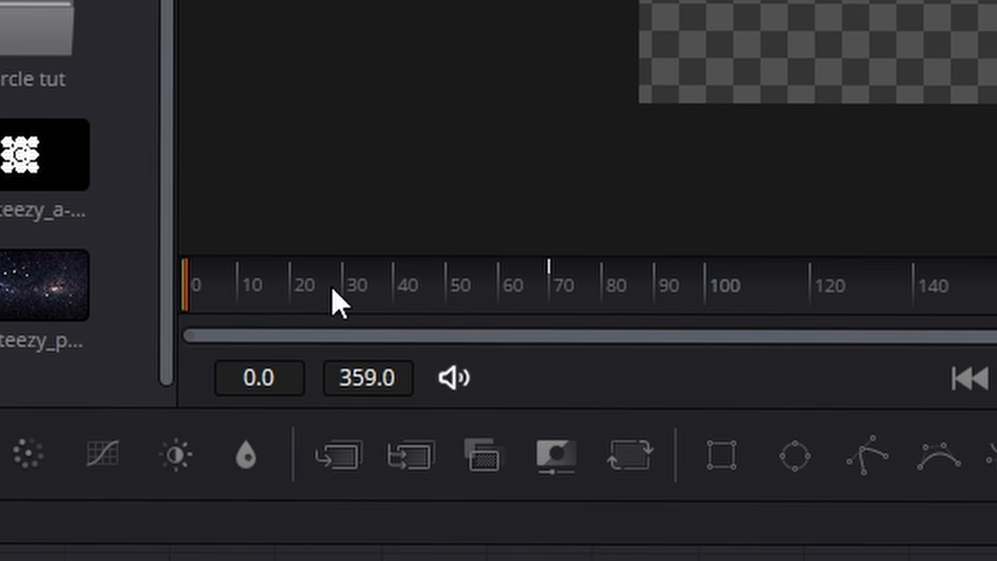
- Set Transform2's Size to 1.2 and Angle to 360 at about frame 35, and scrub through the animation
drag(331, 291, 366, 301)
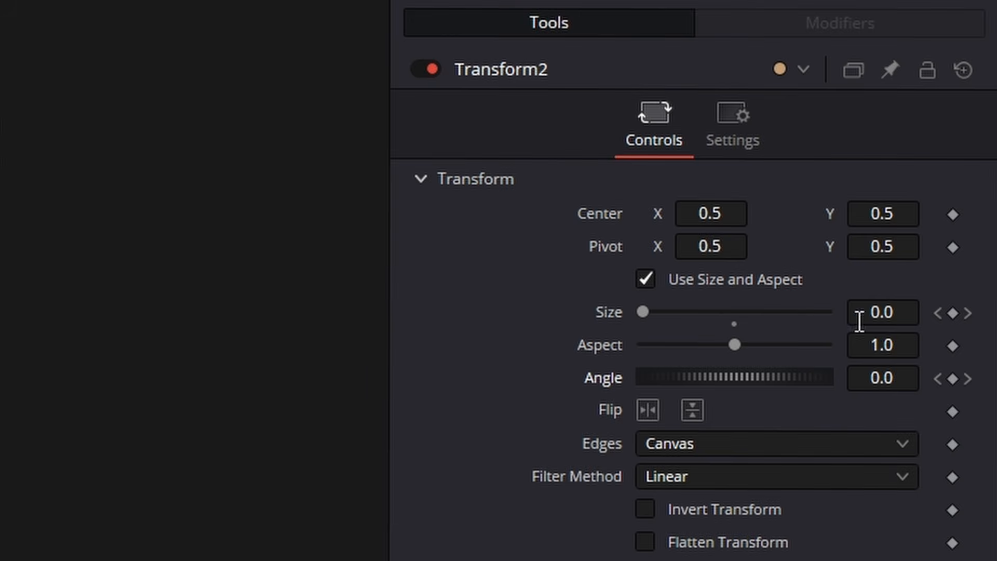
click(875, 314)
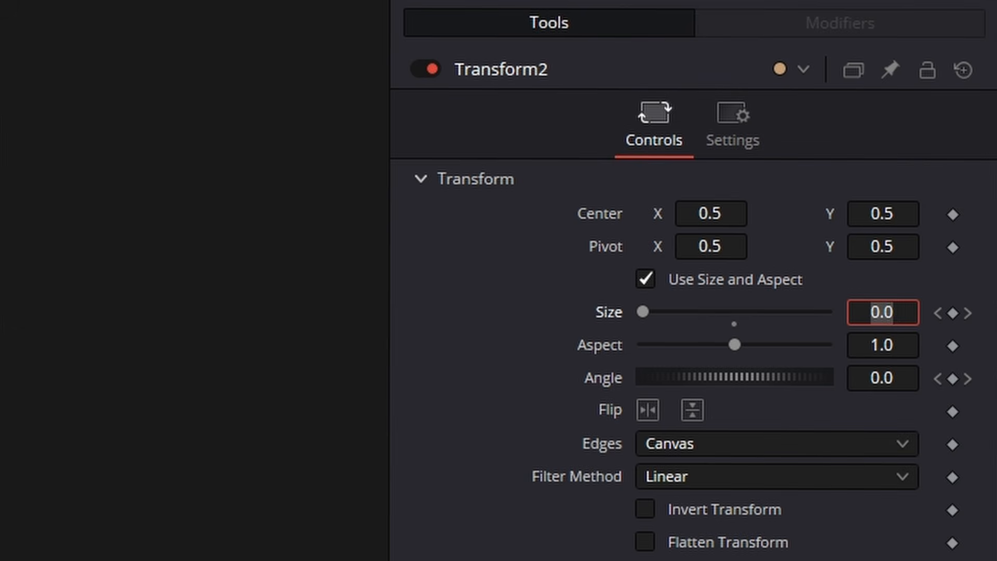
text(1.2)
key(Return)
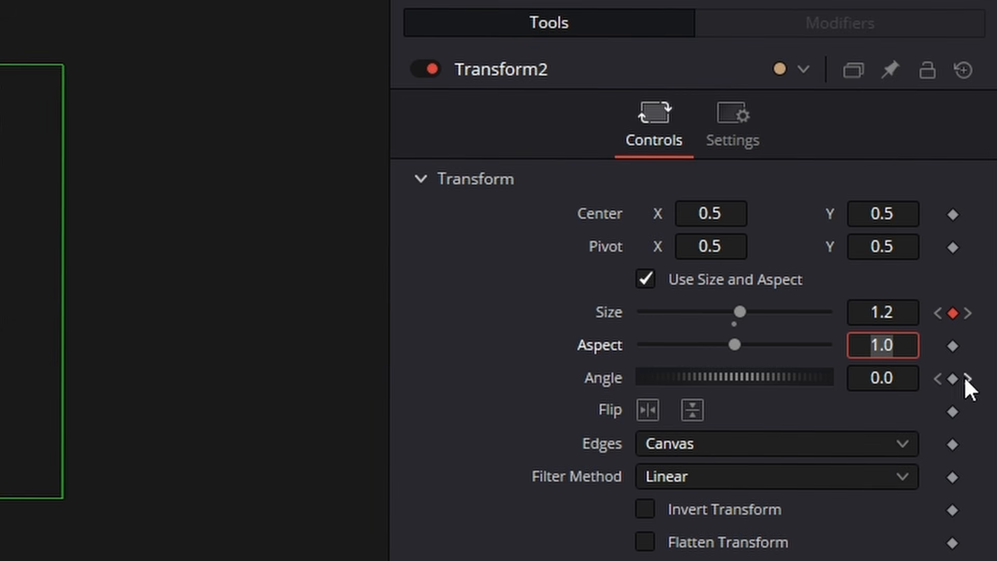
click(901, 378)
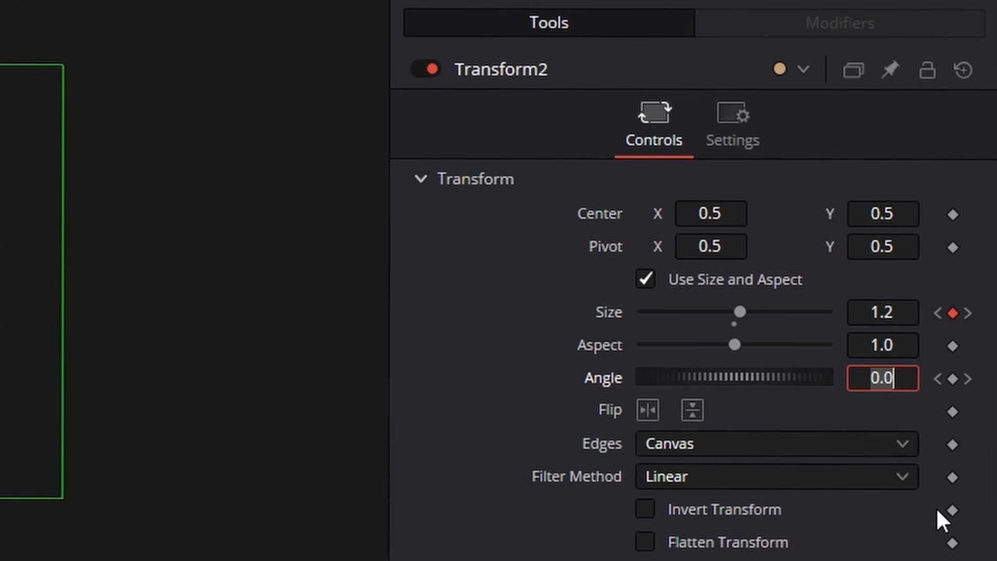
text(360)
key(Tab)
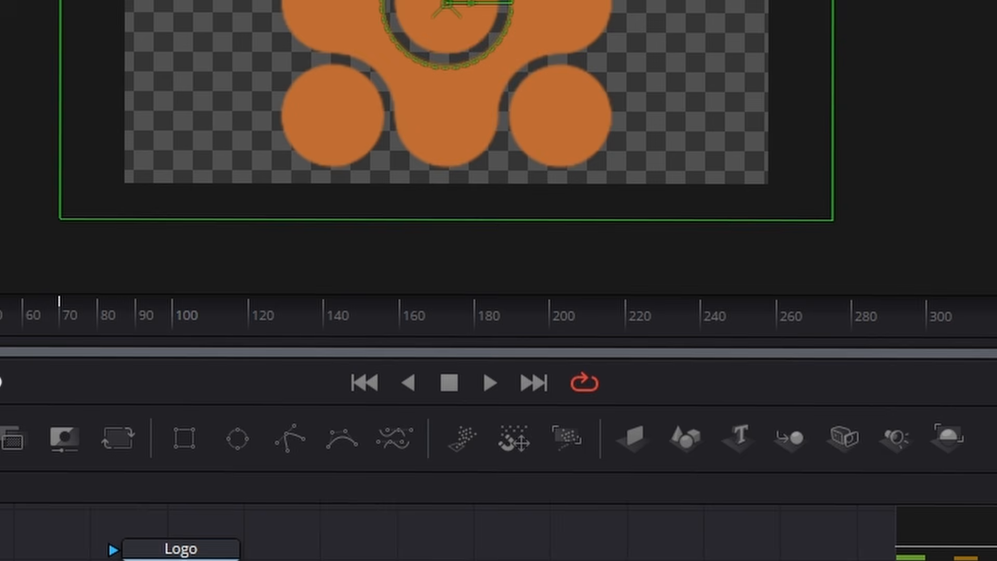
drag(42, 363, 131, 355)
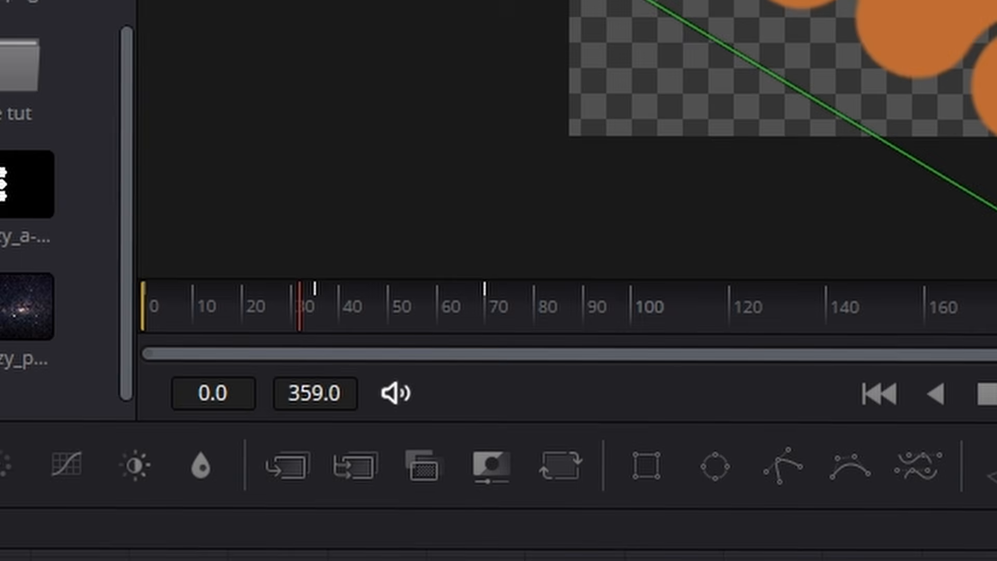
- Return to the middle keyframe at about frame 35, set Transform2's Size to 0.9 and scrub through the result
key(alt+bracketright)
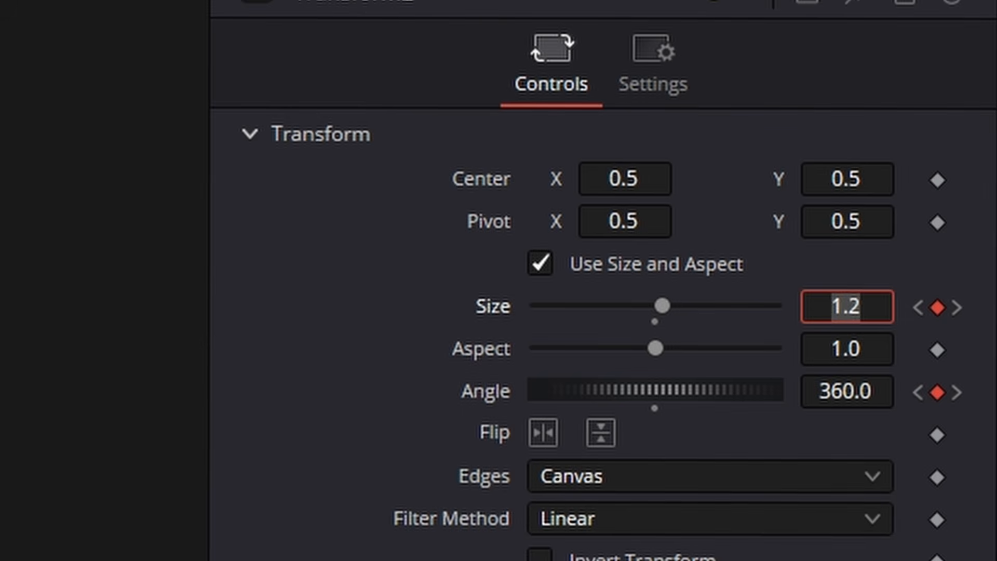
text(.9)
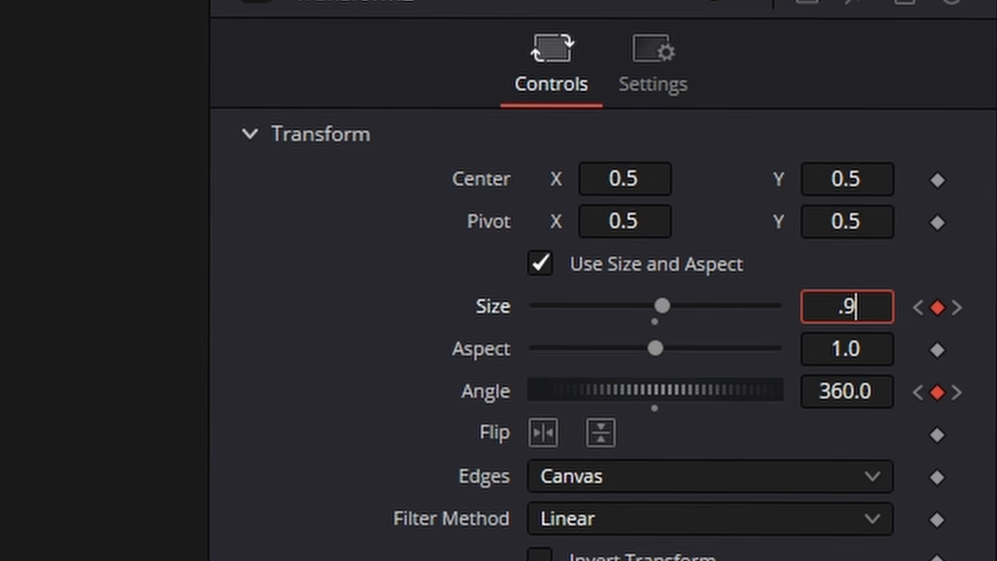
key(Tab)
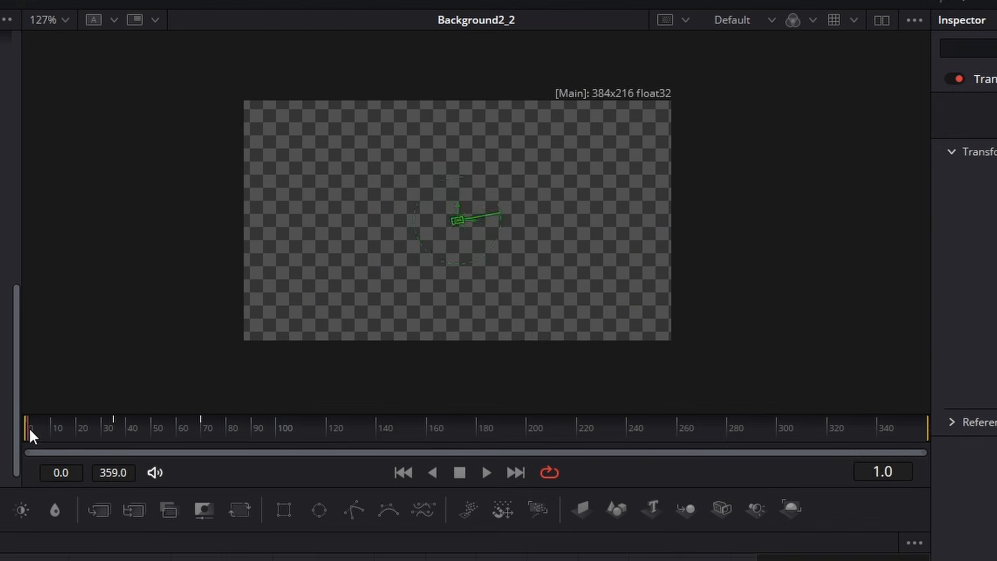
drag(29, 434, 131, 429)
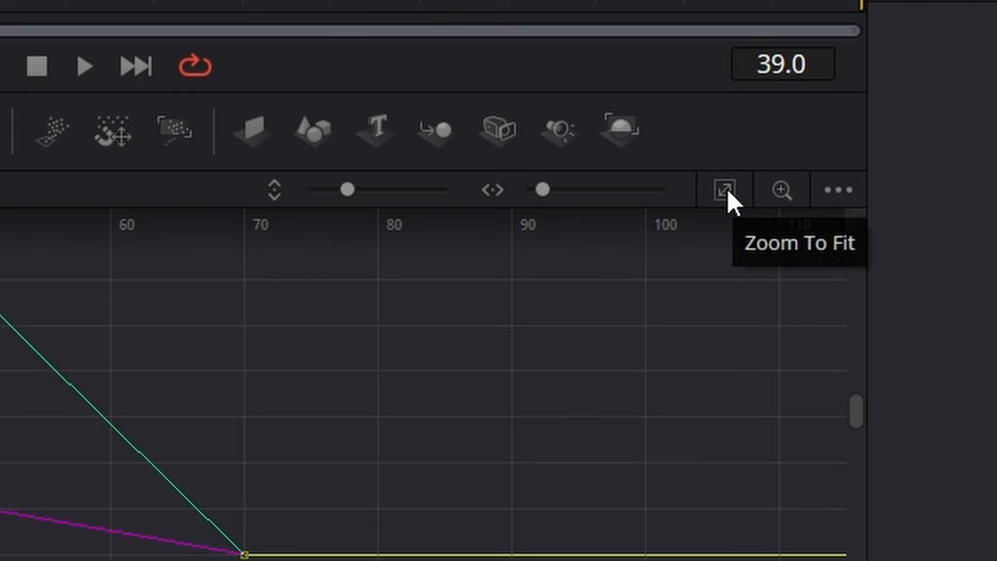
- Smooth and loop Transform2's Size and Angle keyframes in the spline graph and play back the animation
click(745, 363)
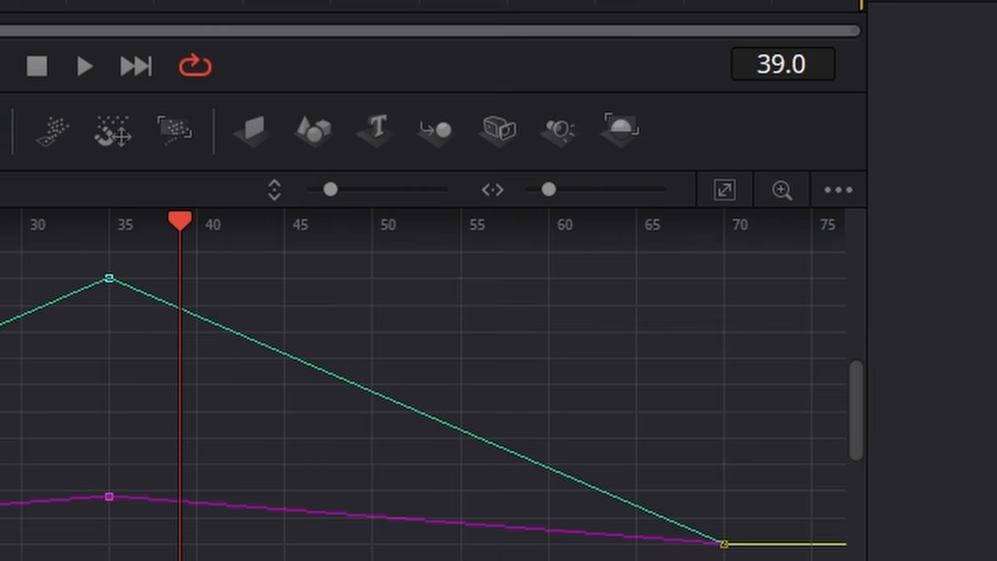
click(414, 466)
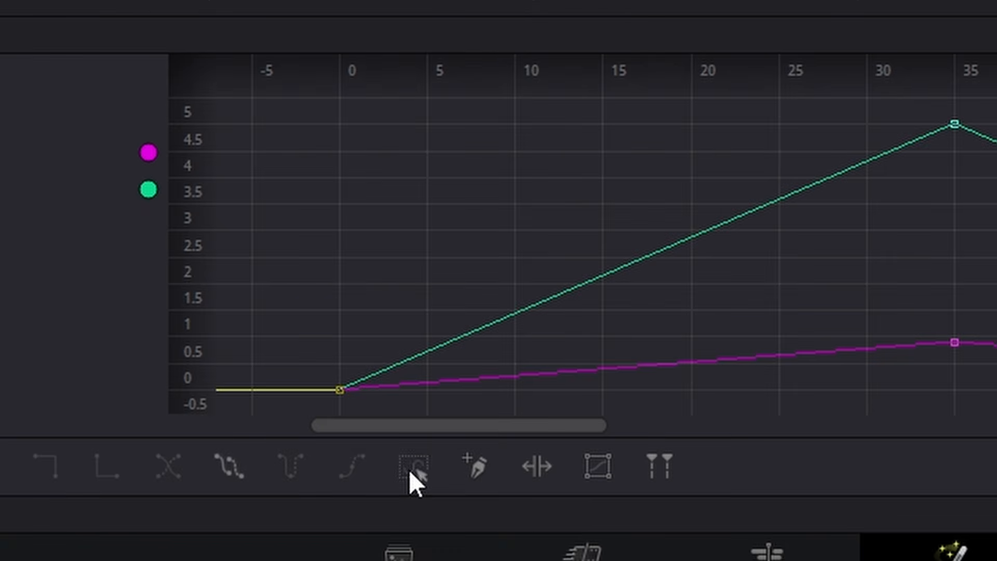
key(s)
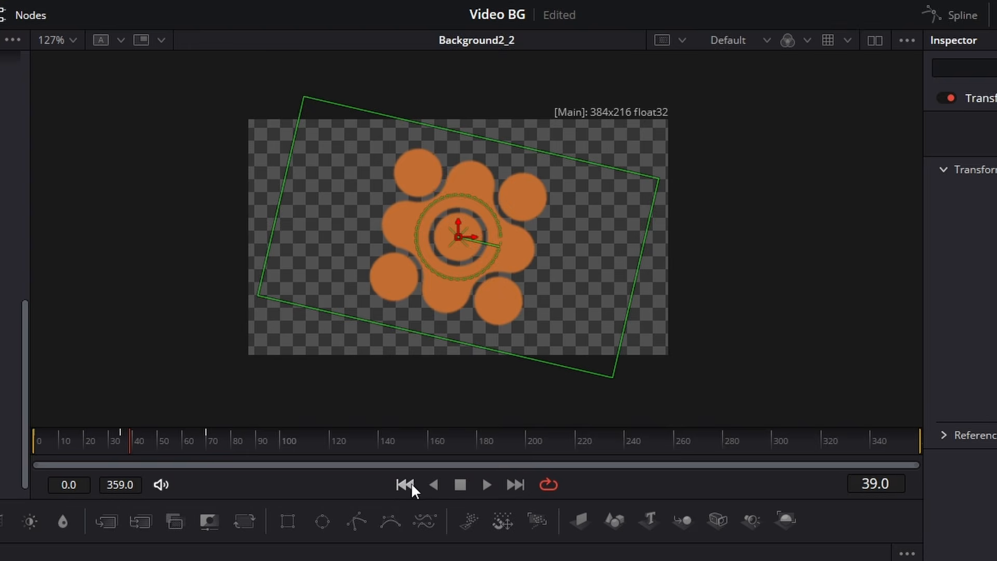
click(410, 481)
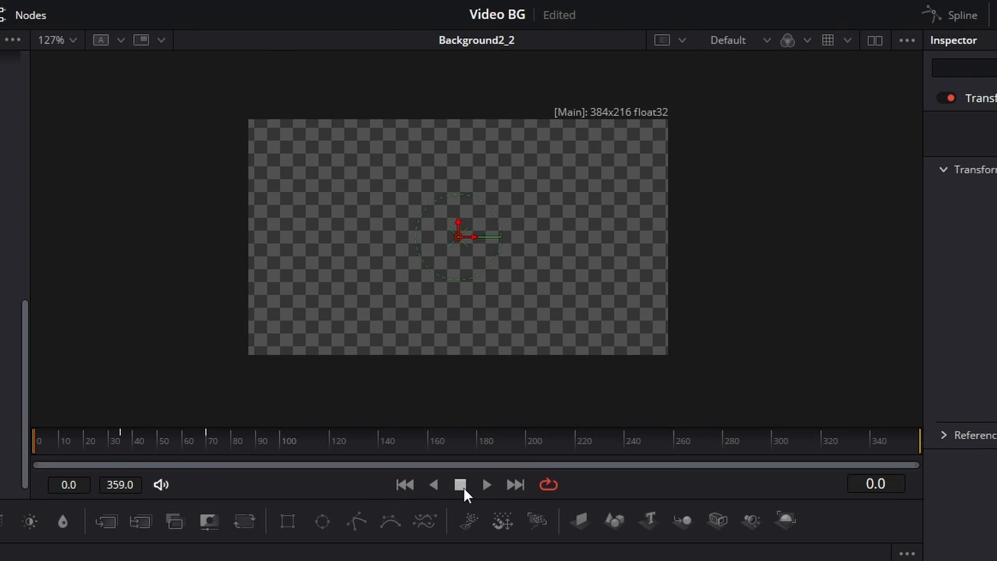
click(487, 484)
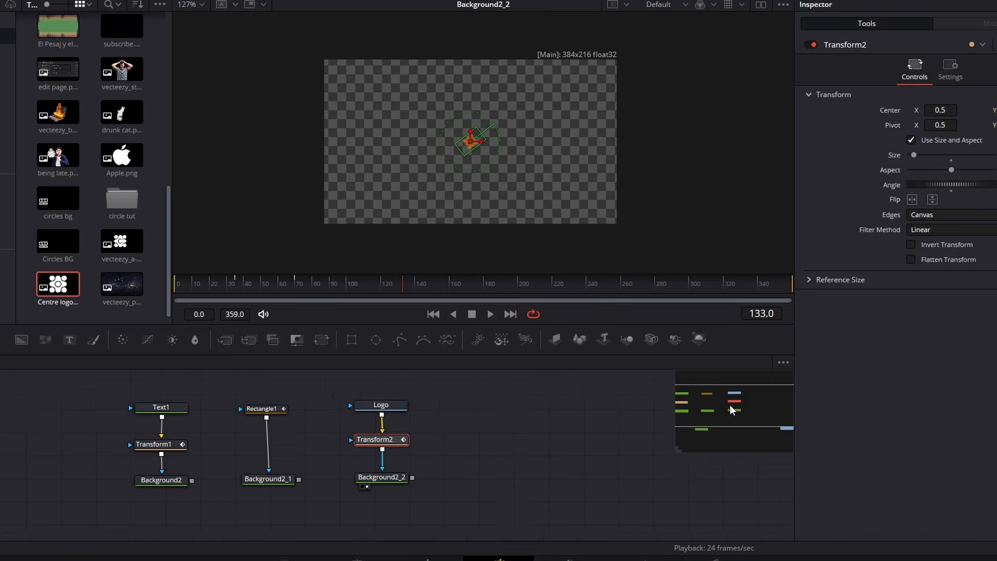
drag(730, 404, 741, 407)
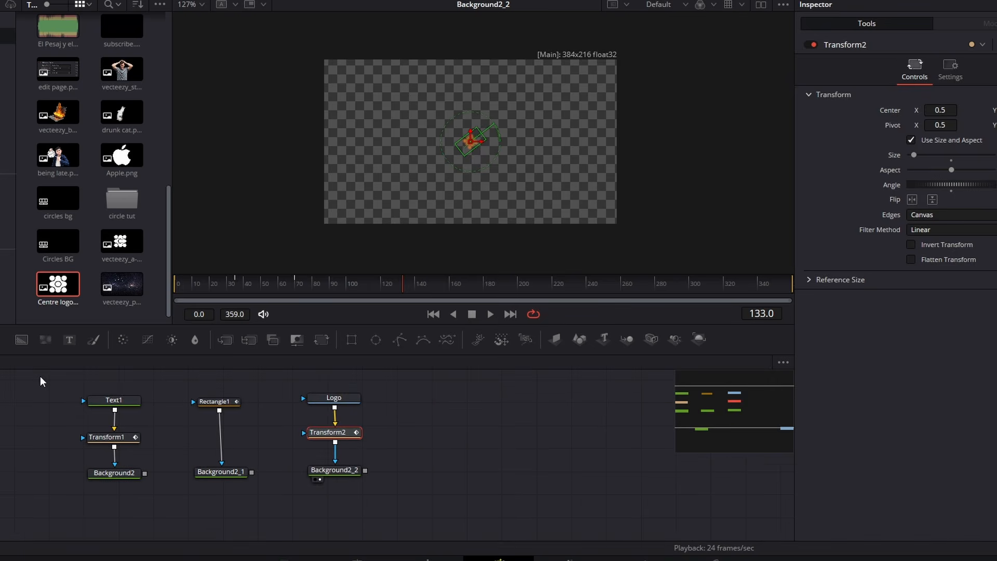
drag(39, 376, 446, 500)
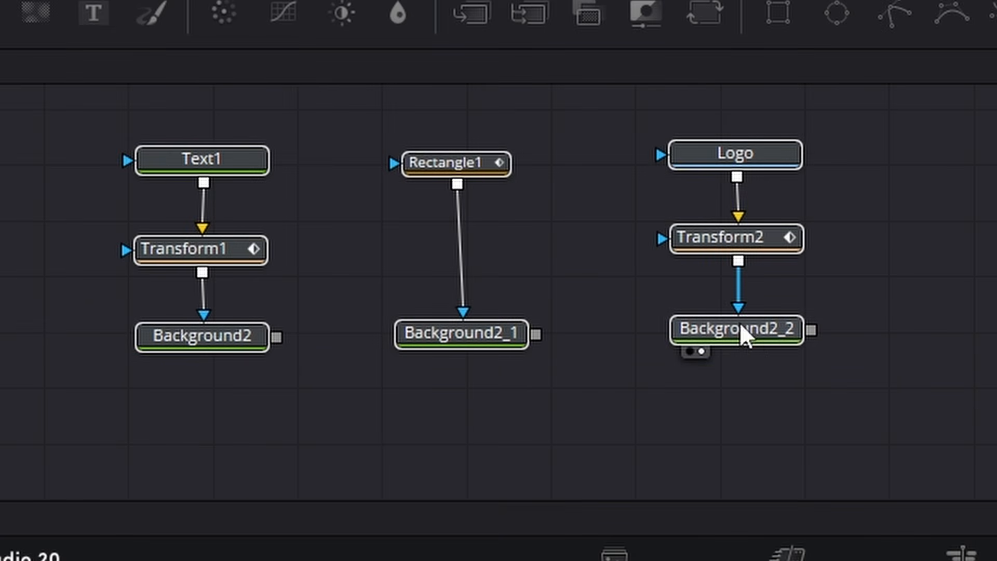
drag(741, 325, 460, 314)
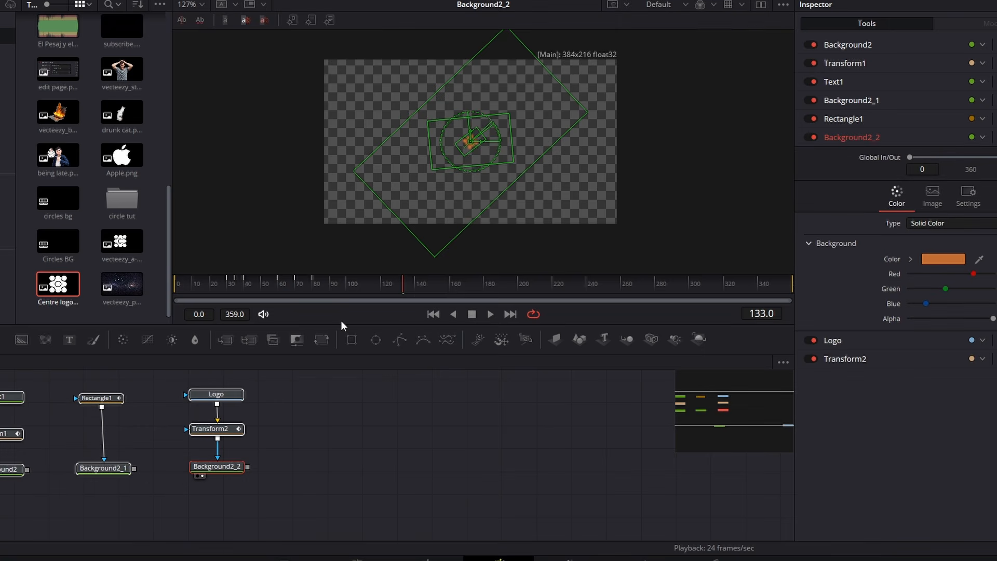
drag(341, 326, 374, 235)
drag(164, 431, 578, 514)
drag(564, 454, 574, 505)
- Add a Switch node on the empty graph area below Background2_1
click(490, 357)
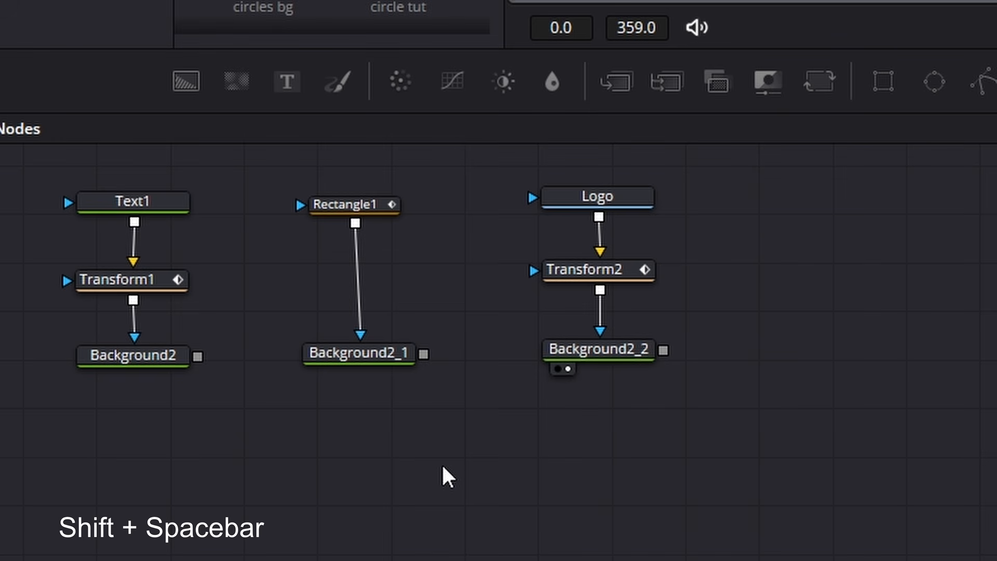
key(shift+space)
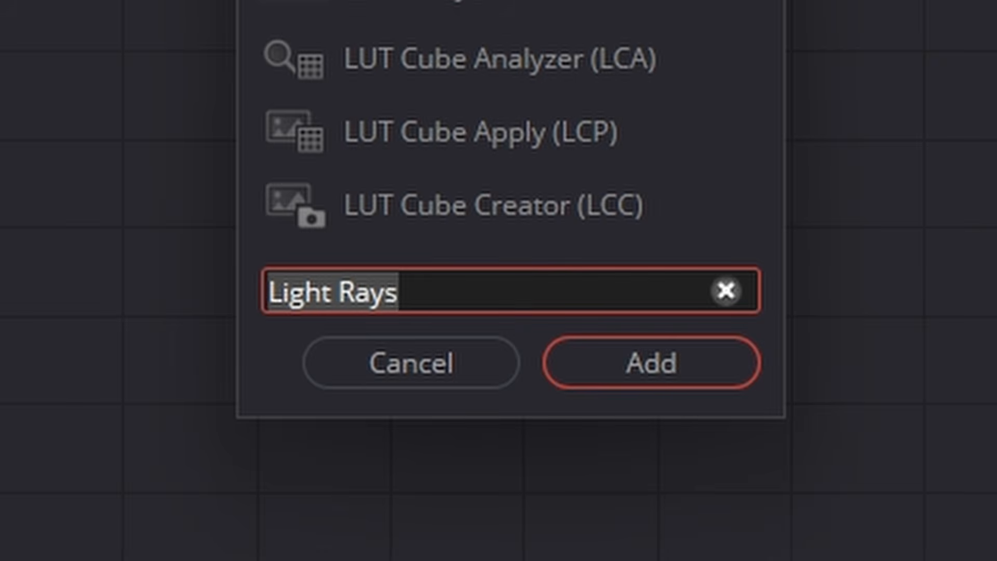
key(BackSpace)
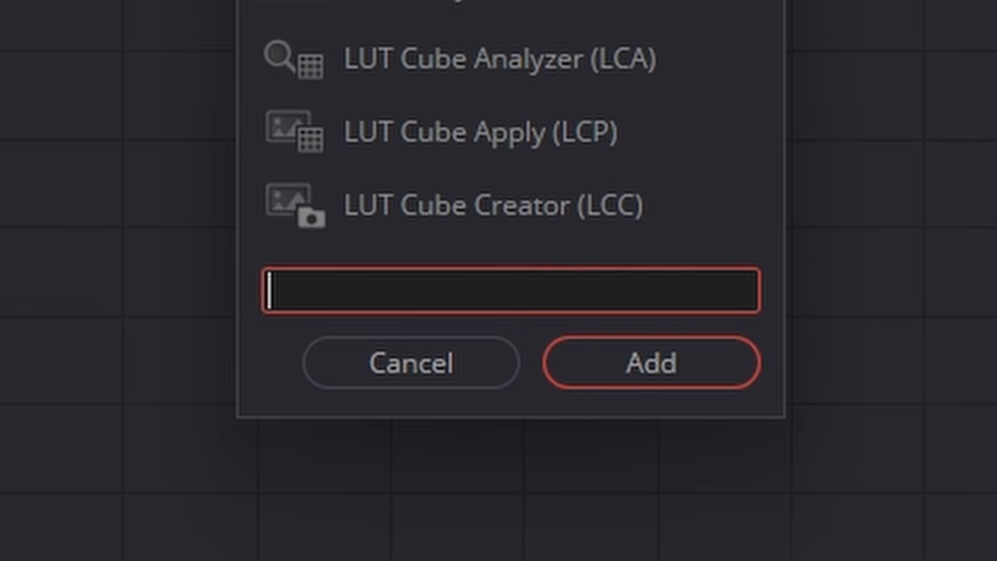
text(switr)
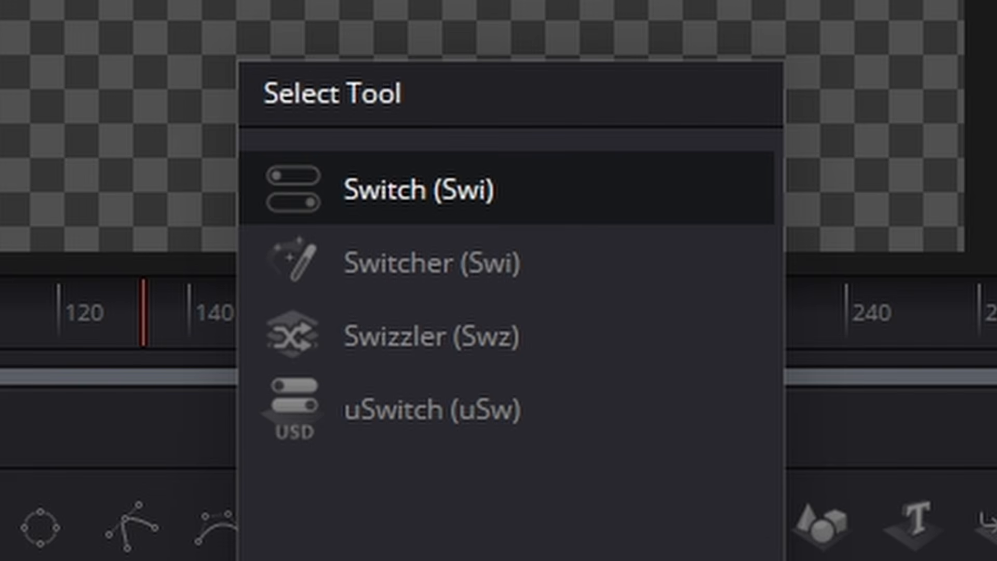
double_click(407, 176)
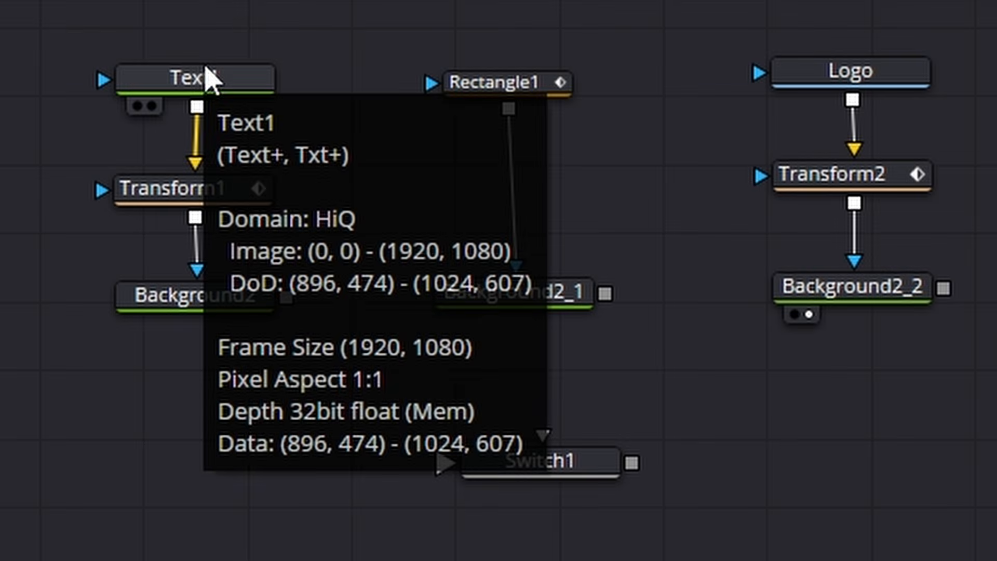
- Connect Background2's output to Switch1 and name the switch's first input Text
mouse_move(279, 306)
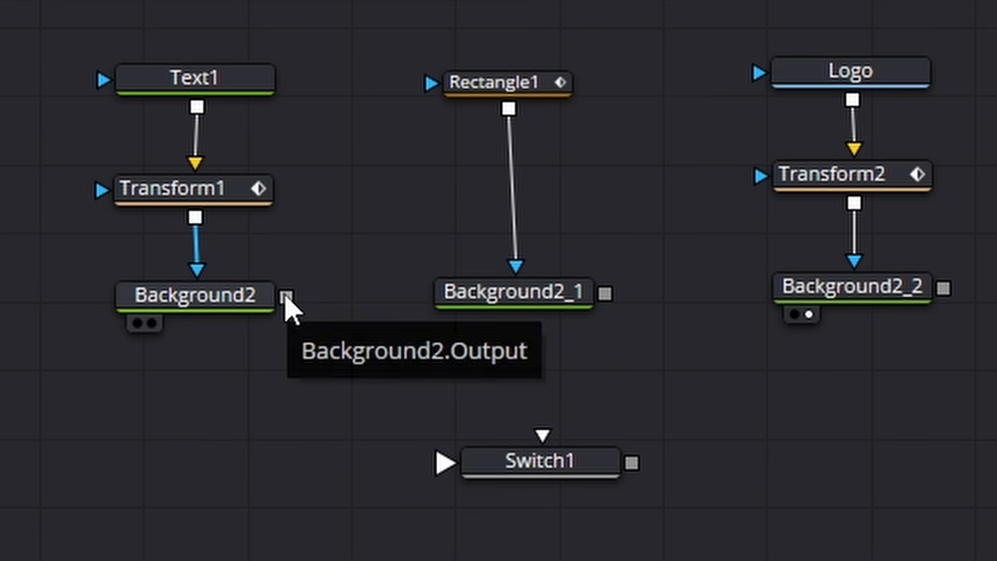
drag(286, 297, 535, 482)
click(531, 469)
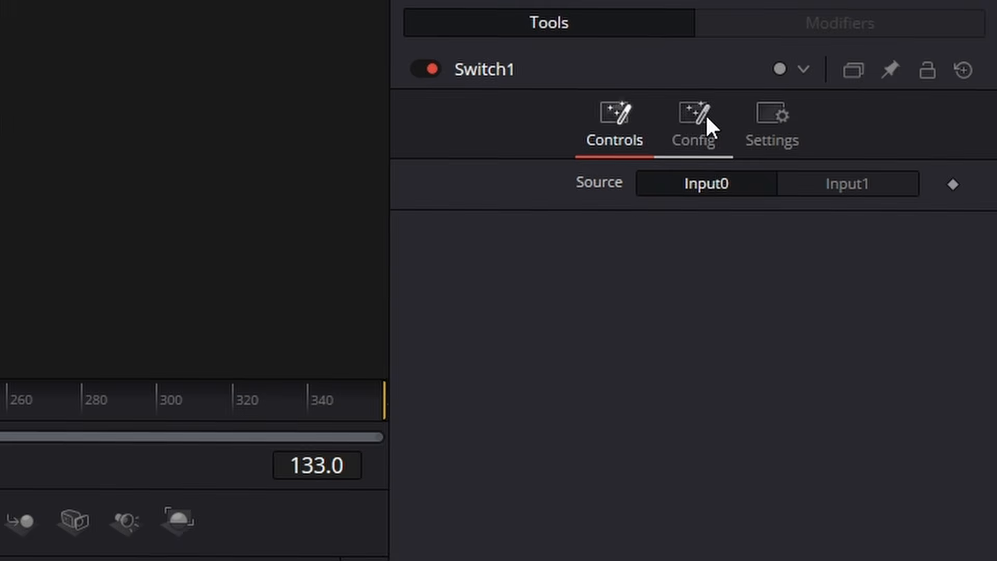
click(705, 113)
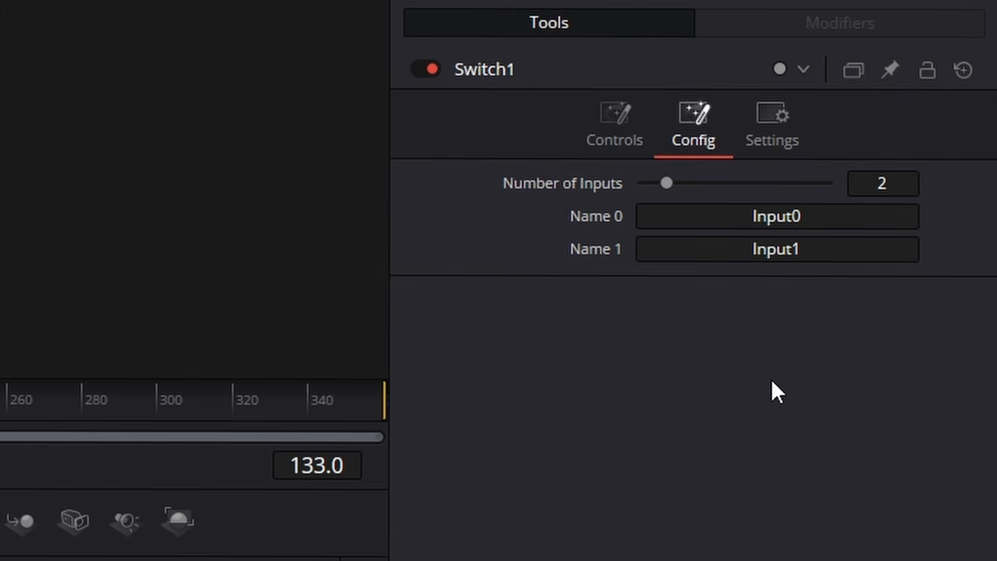
click(772, 218)
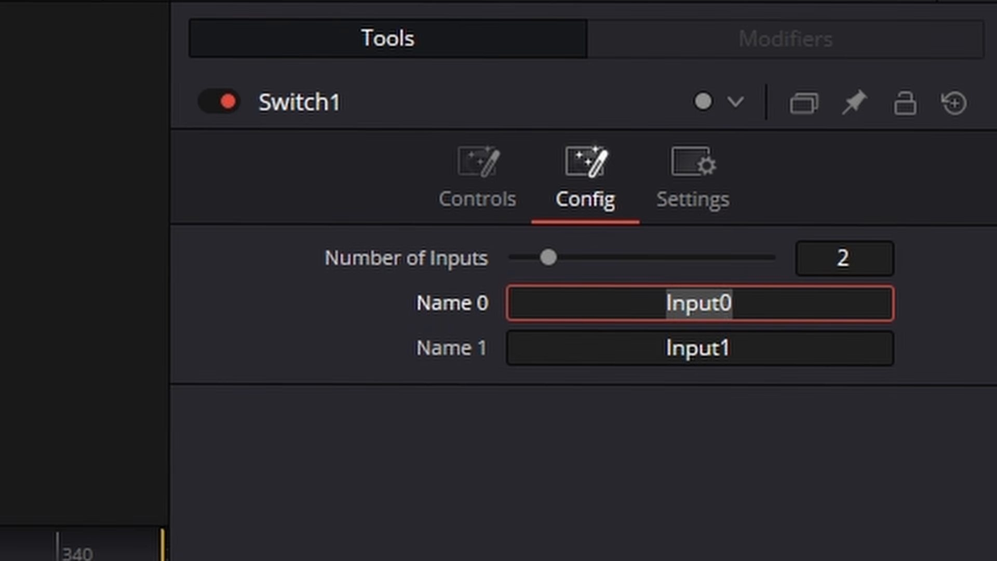
key(BackSpace)
text(Text)
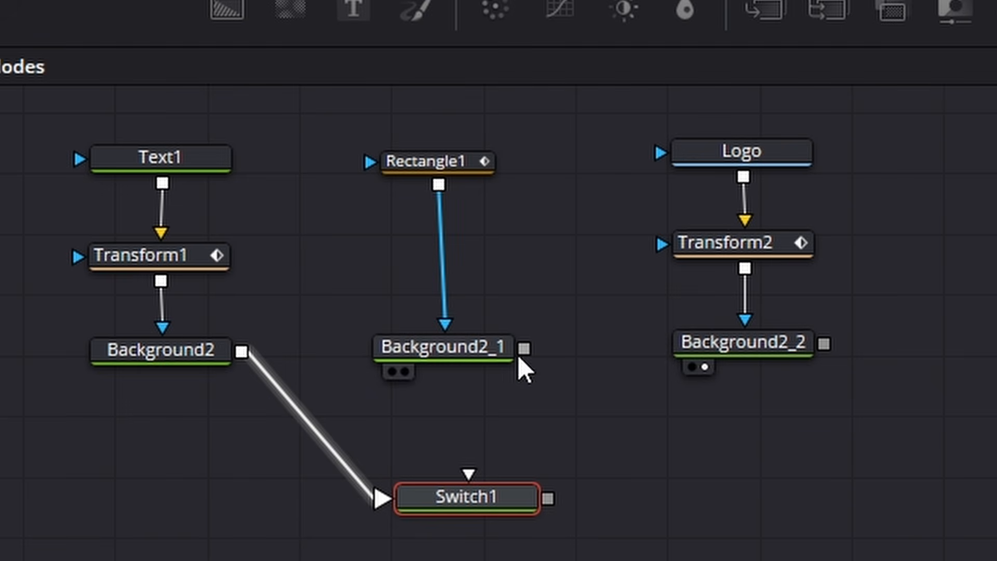
- Connect Background2_1's output to Switch1 and name the switch's second input Box
drag(523, 348, 503, 487)
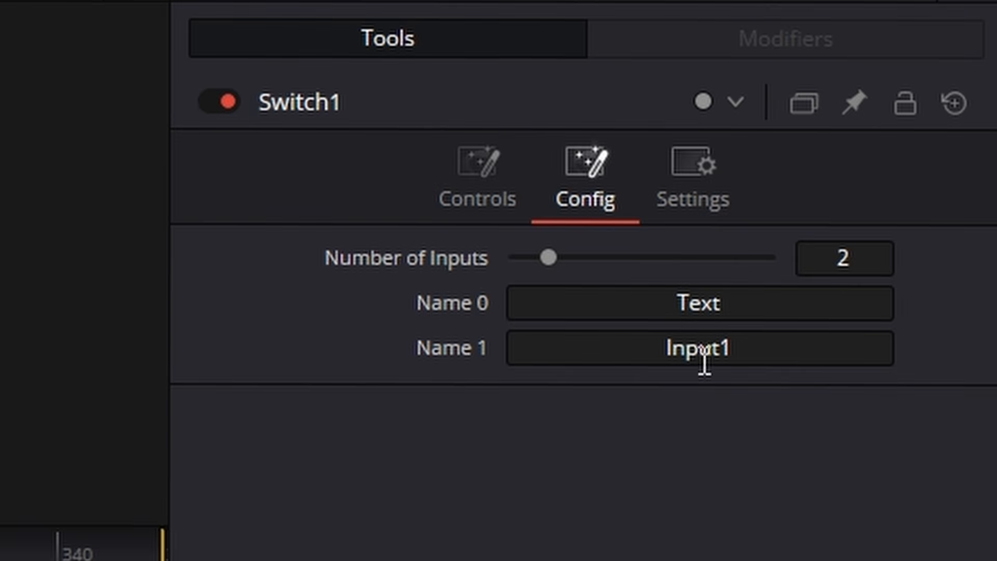
click(696, 358)
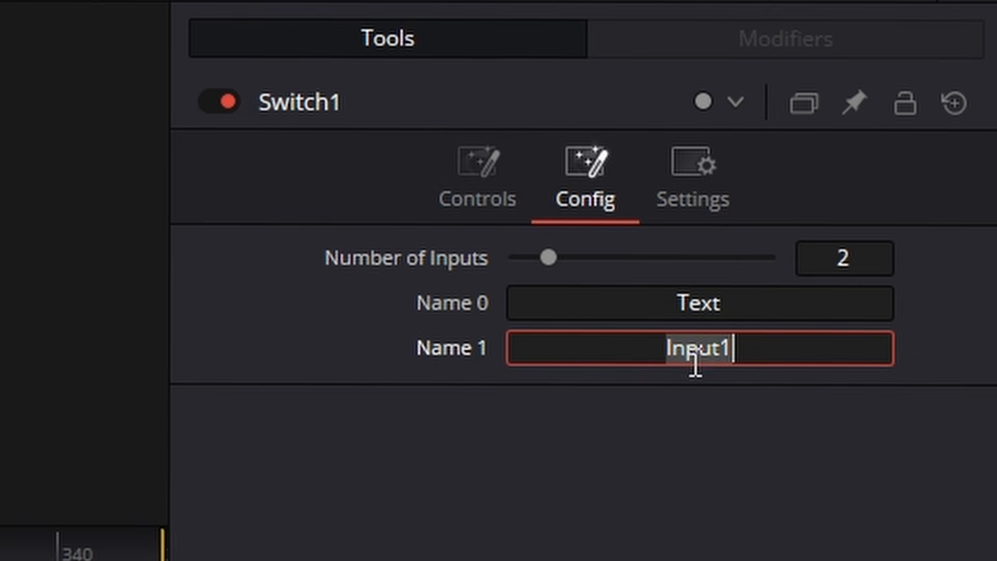
text(Box)
- Try to connect Background2_2's output to Switch1
click(844, 258)
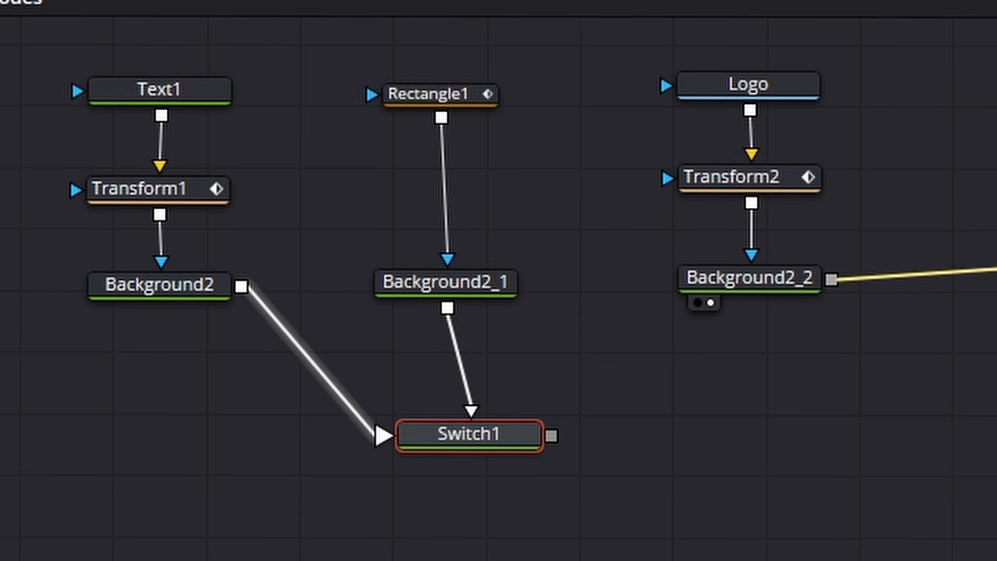
drag(994, 269, 490, 444)
drag(831, 280, 505, 453)
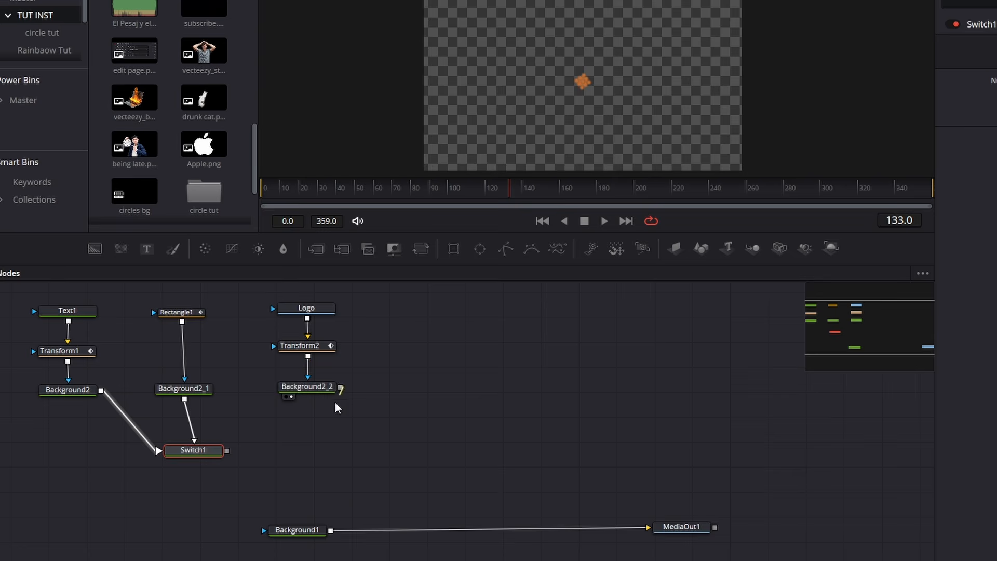
drag(831, 279, 528, 451)
drag(221, 457, 220, 456)
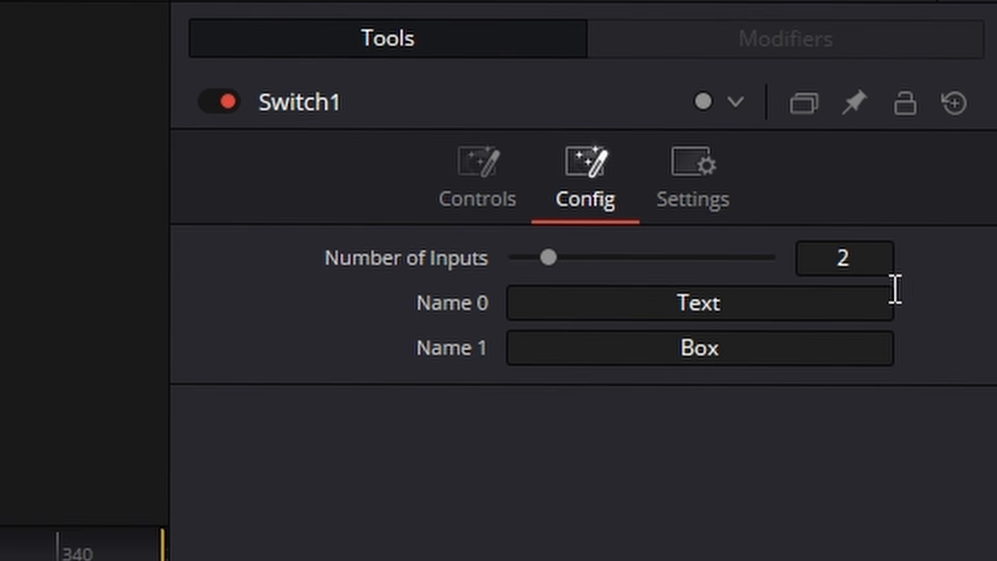
- Set Switch1's Number of Inputs to 3 and connect Background2_2's output to it
click(852, 254)
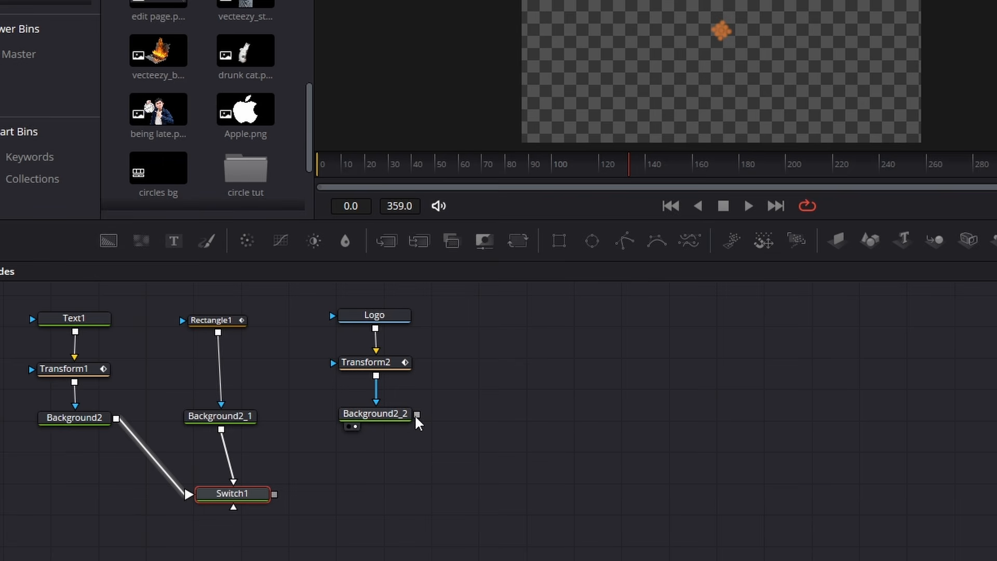
drag(417, 414, 258, 494)
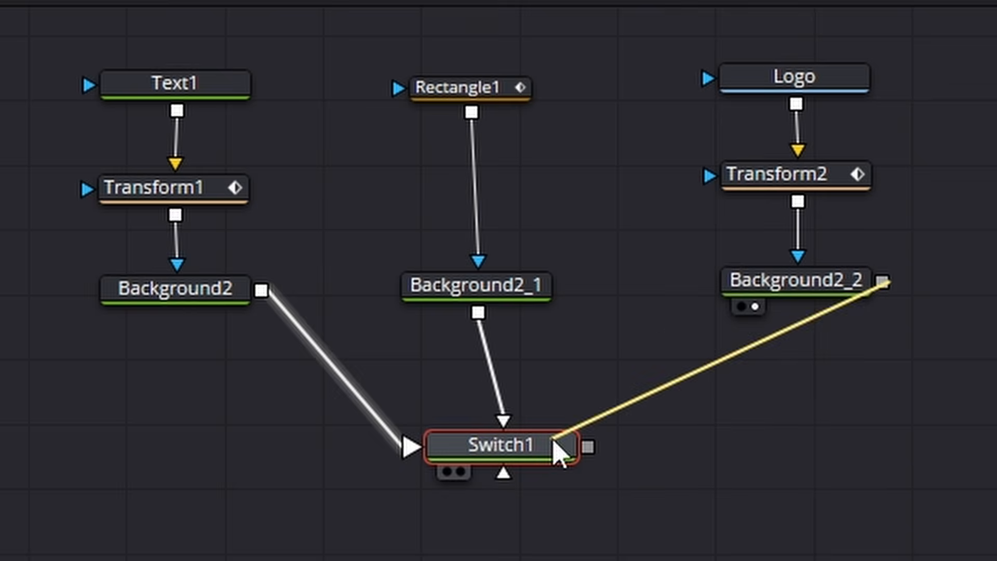
drag(554, 452, 556, 450)
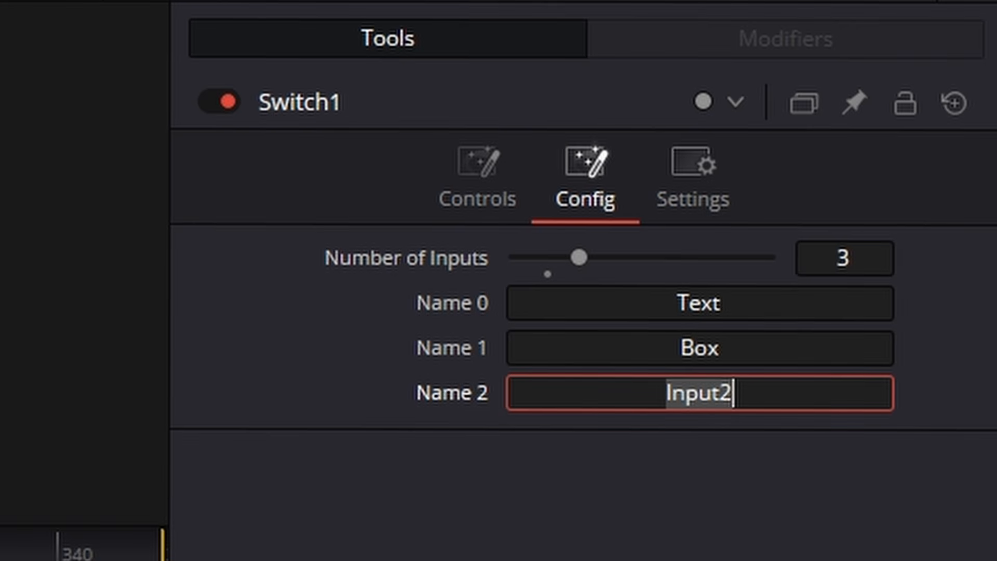
- Name Switch1's third input Logo
key(BackSpace)
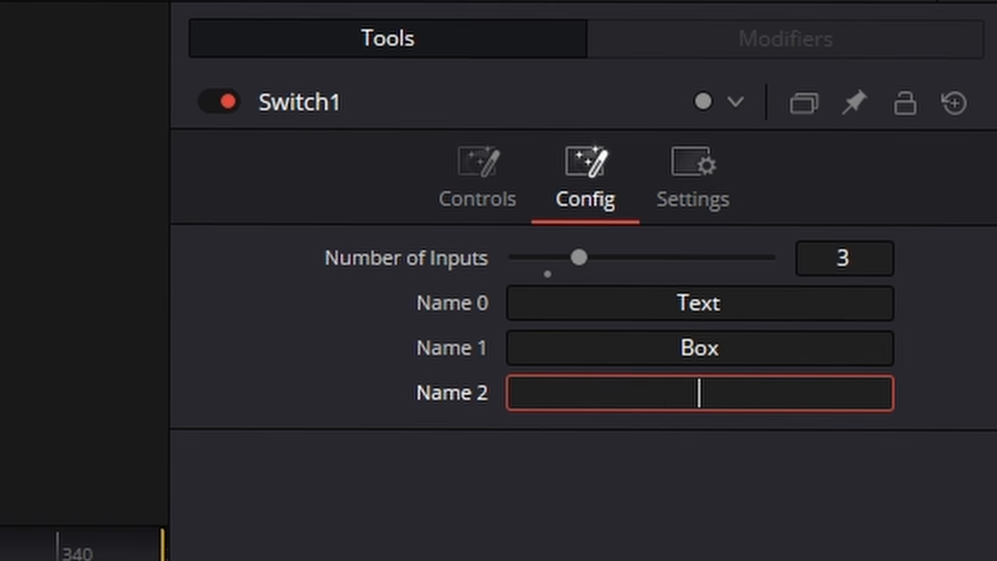
text(Lgo)
text(ogo)
key(Tab)
click(491, 186)
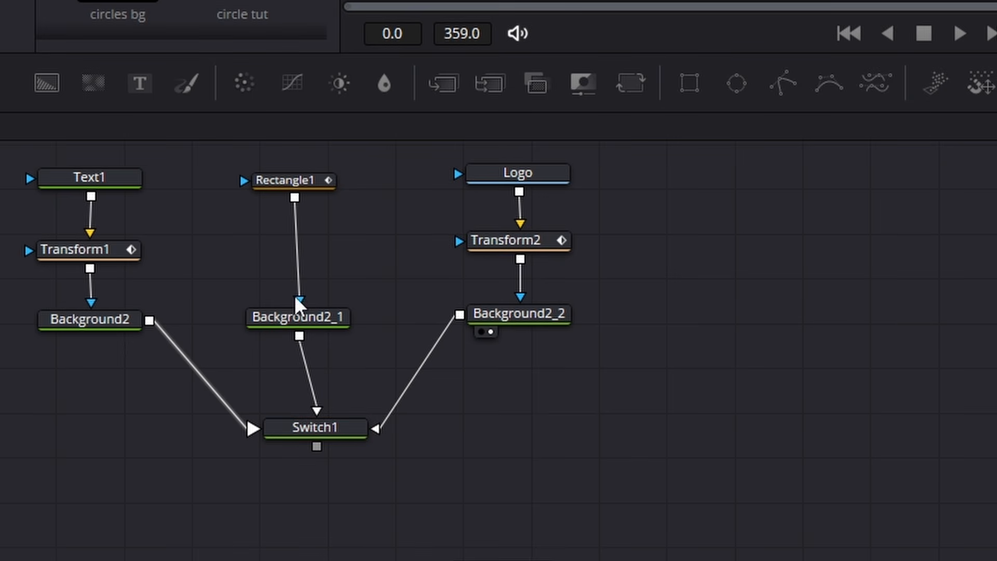
- Add a Transform node after Switch1 and place it to the right of the switch, below Background2_2
click(318, 429)
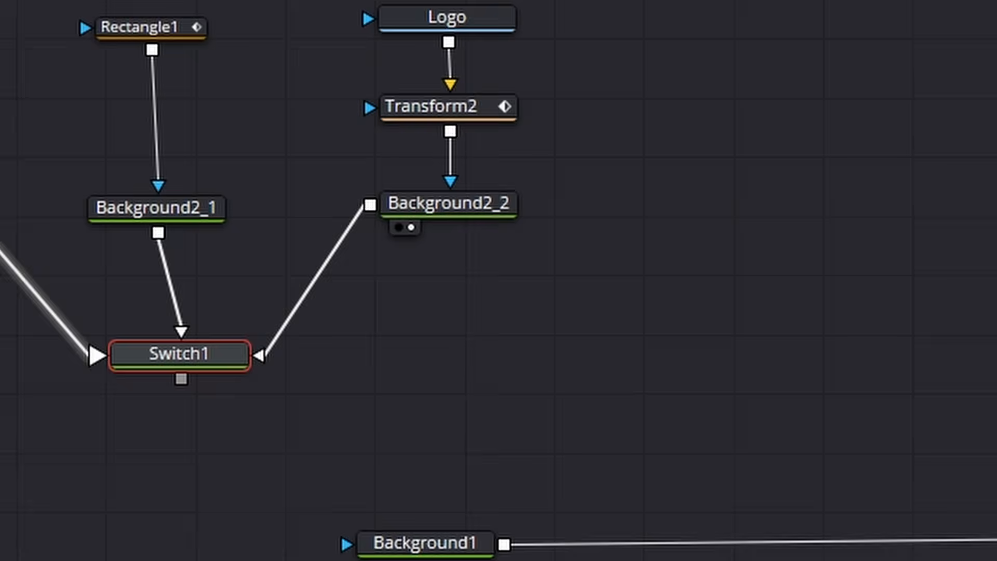
click(594, 111)
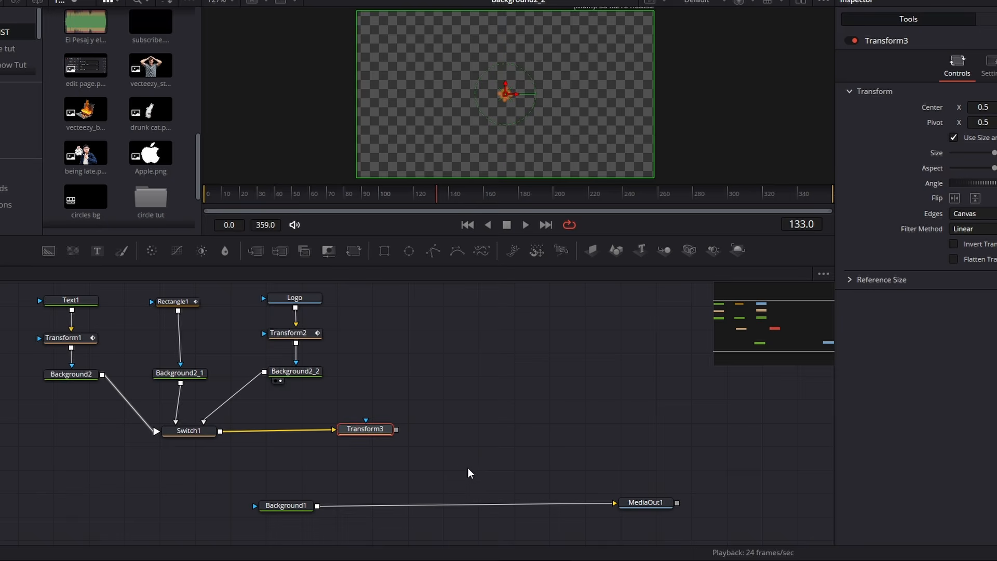
drag(468, 473, 5, 289)
drag(355, 453, 319, 366)
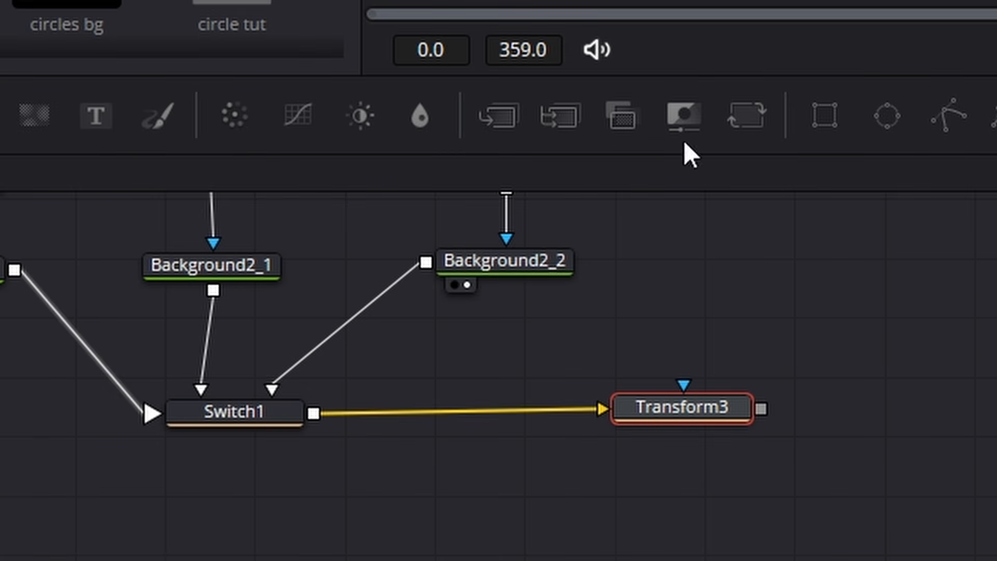
- Add a Merge node to the right of Transform3 and connect its output into the Background1 to MediaOut1 chain below
click(508, 121)
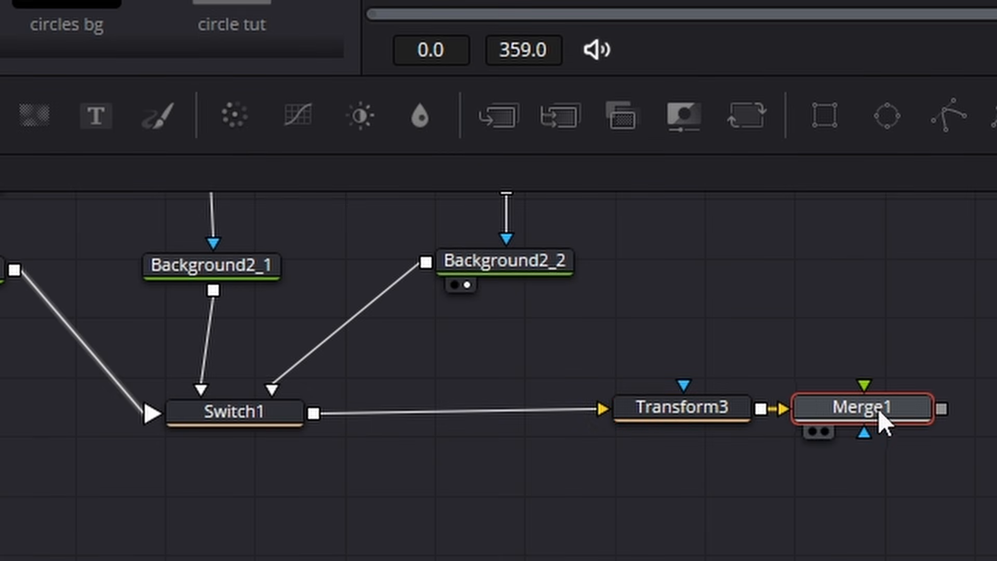
drag(883, 416, 994, 416)
drag(609, 173, 291, 501)
scroll(278, 501, down, 1)
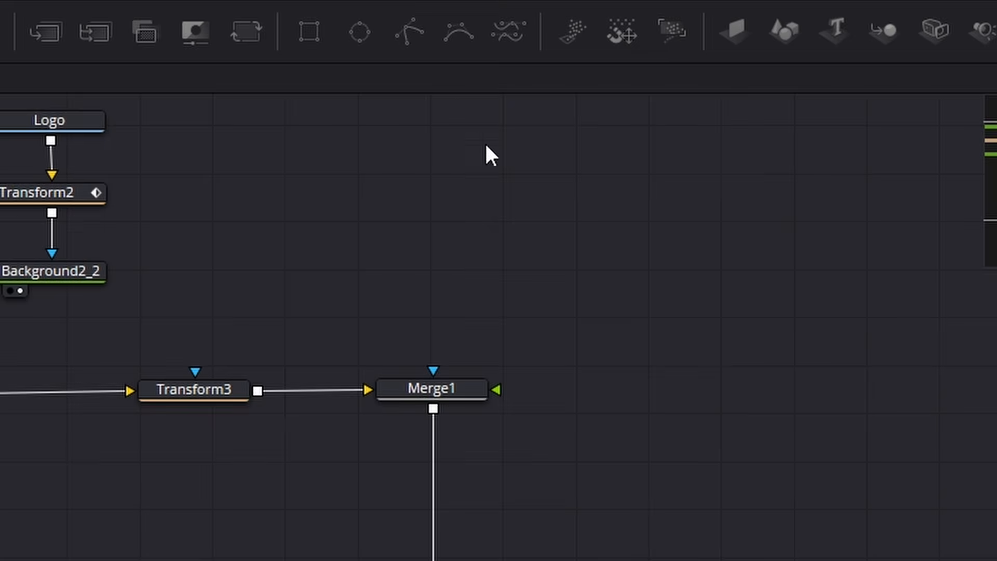
drag(454, 381, 453, 381)
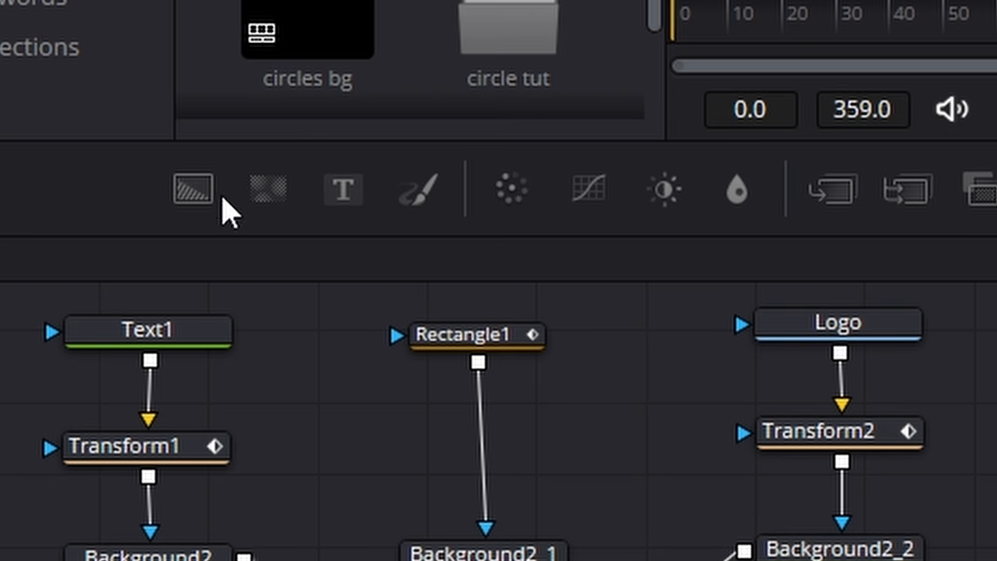
- Add a Background node with Alpha 0 above Merge1 and connect it to Merge1's foreground input
drag(48, 252, 286, 348)
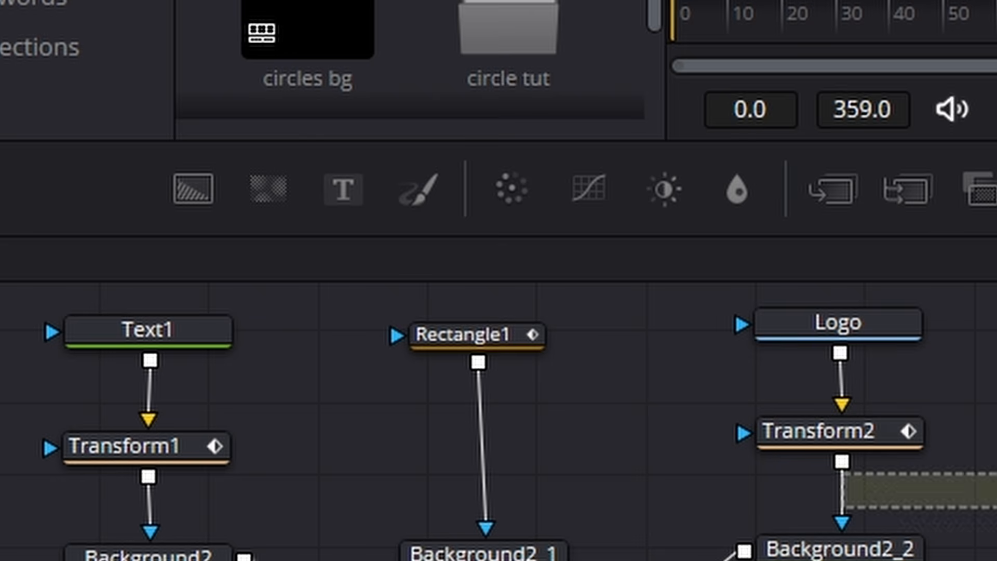
drag(929, 491, 837, 204)
drag(669, 139, 559, 311)
drag(604, 155, 579, 148)
drag(575, 136, 559, 139)
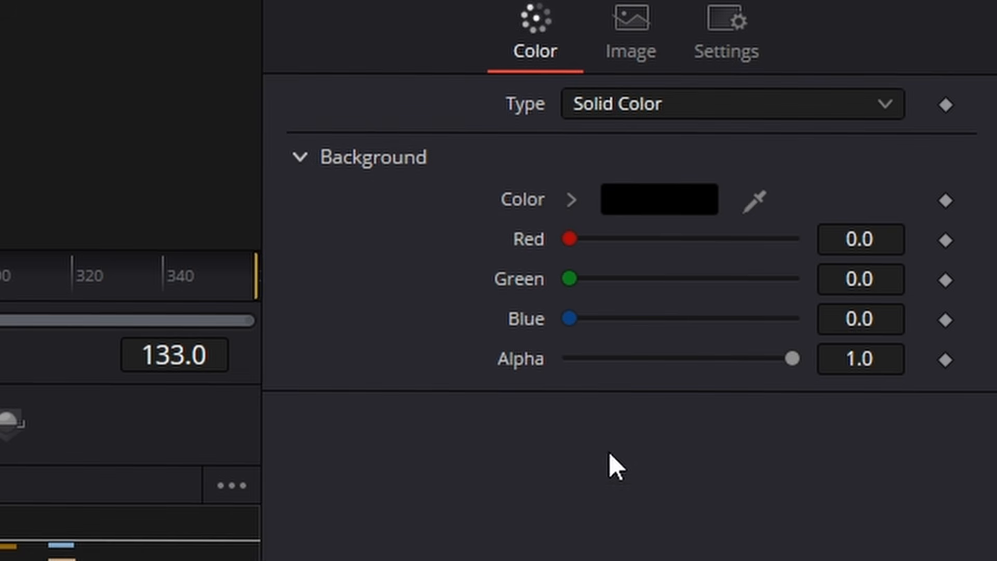
drag(793, 361, 534, 359)
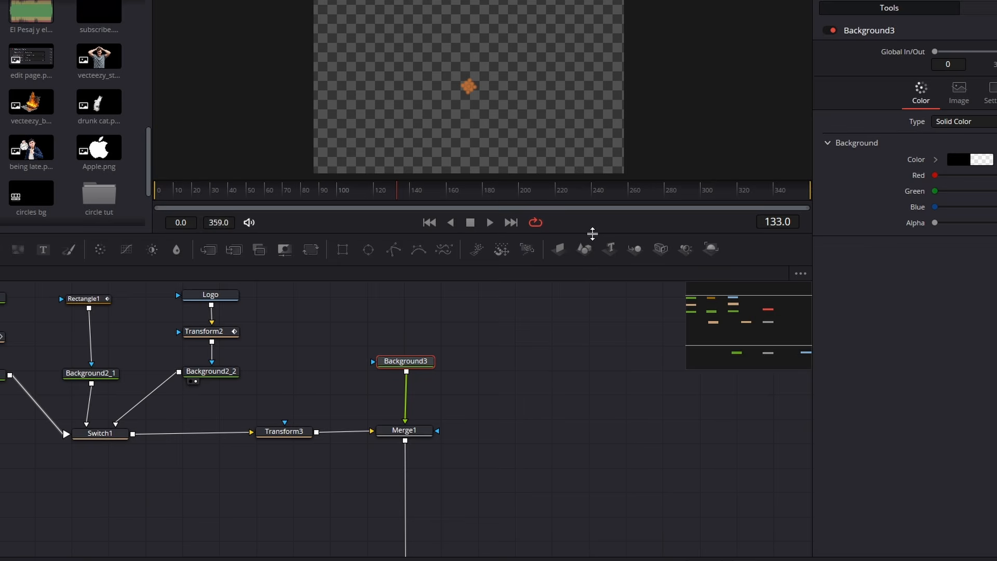
drag(595, 232, 579, 312)
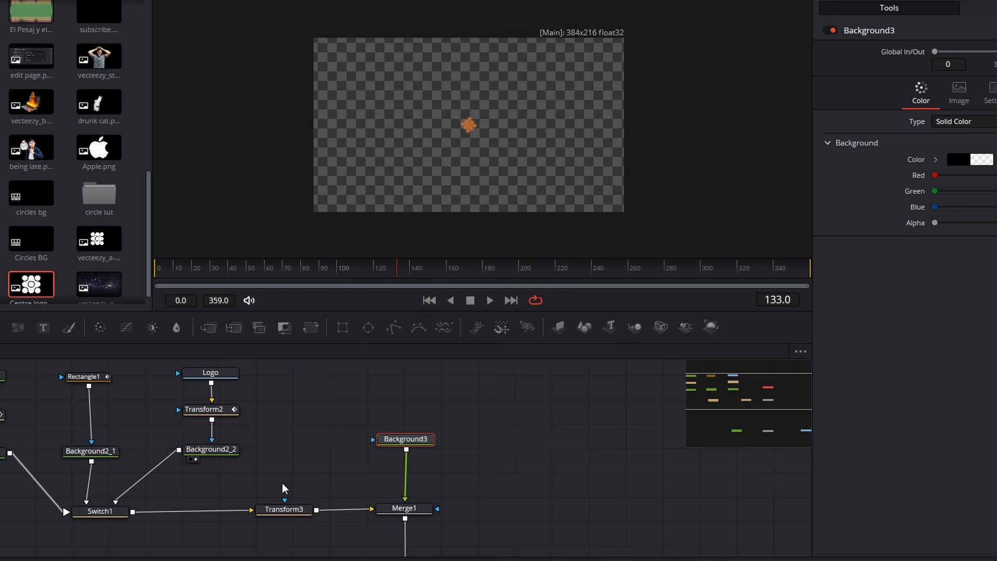
- Align the Transform3 node with Merge1 and display MediaOut1 in the viewer
click(284, 508)
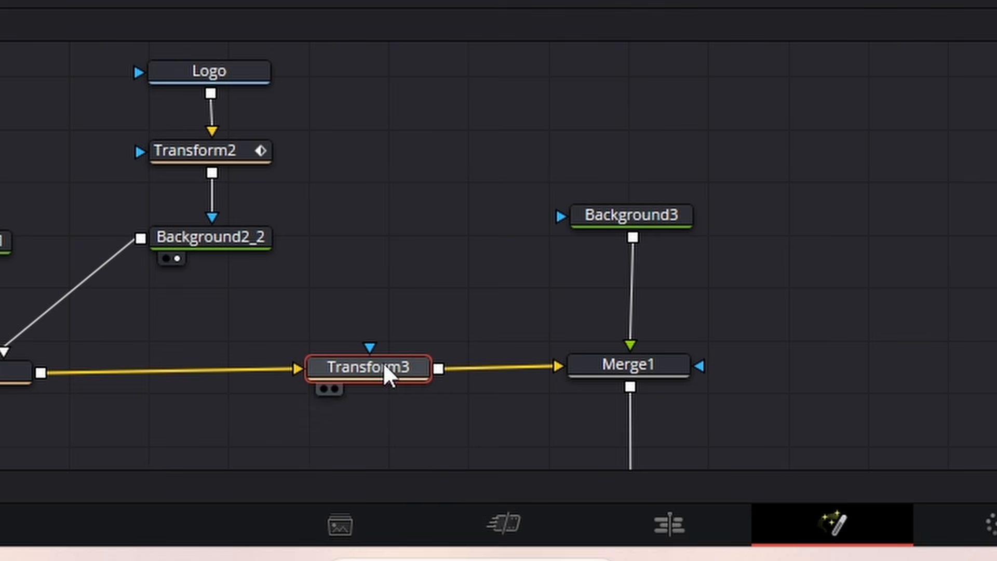
mouse_move(384, 366)
mouse_down()
mouse_move(392, 340)
mouse_move(392, 361)
mouse_up()
scroll(860, 327, down, 5)
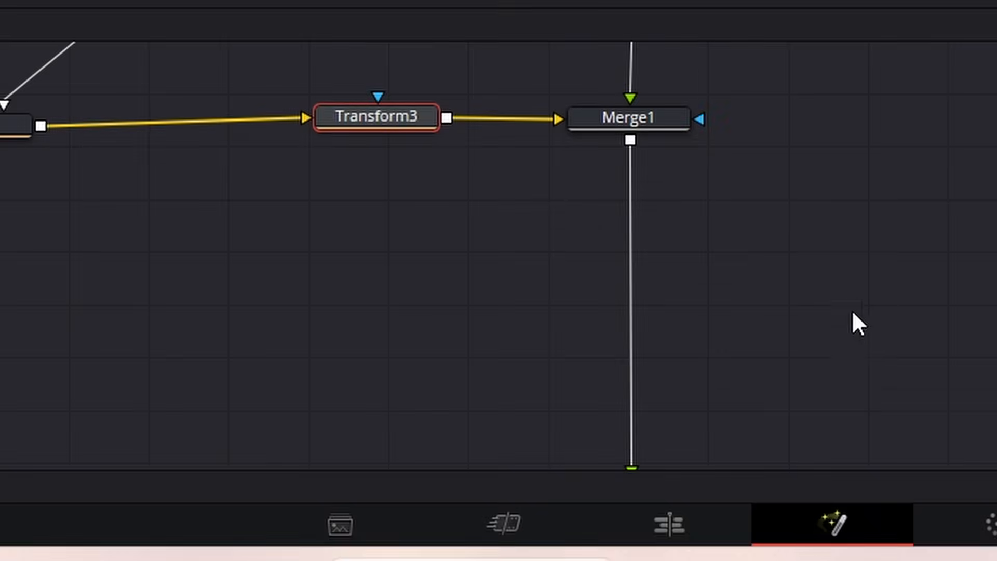
scroll(851, 311, down, 3)
scroll(817, 268, up, 4)
scroll(806, 251, down, 2)
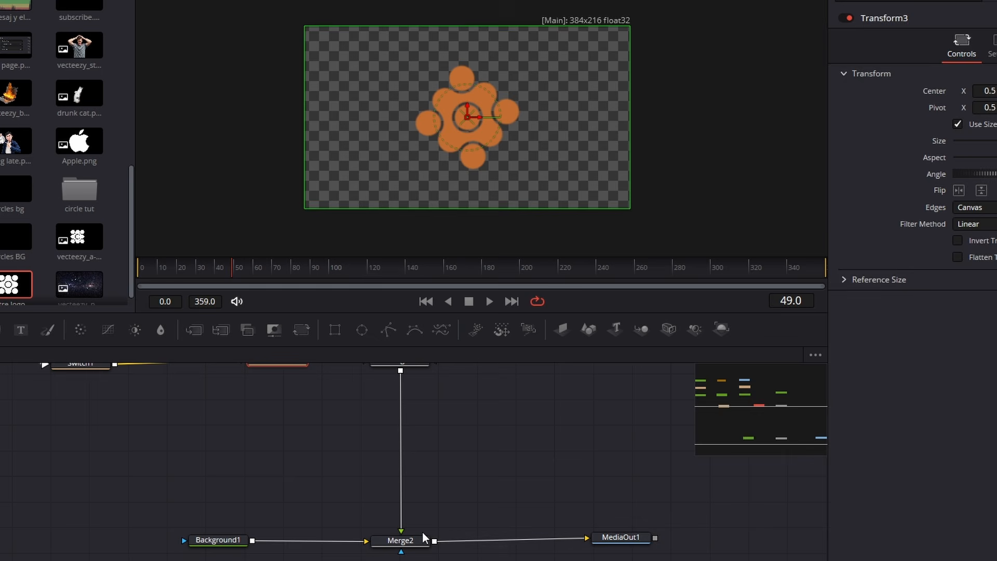
click(618, 544)
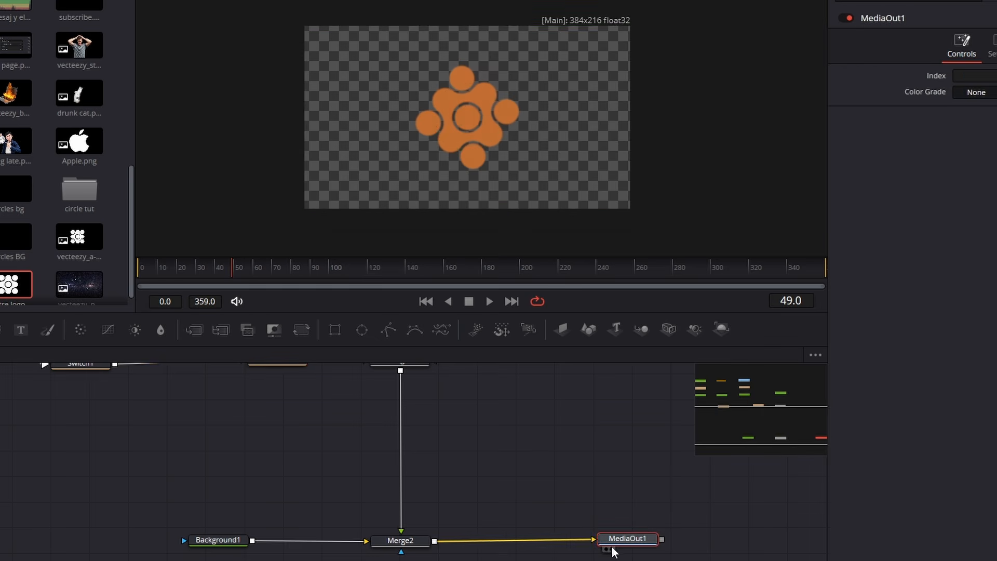
click(612, 549)
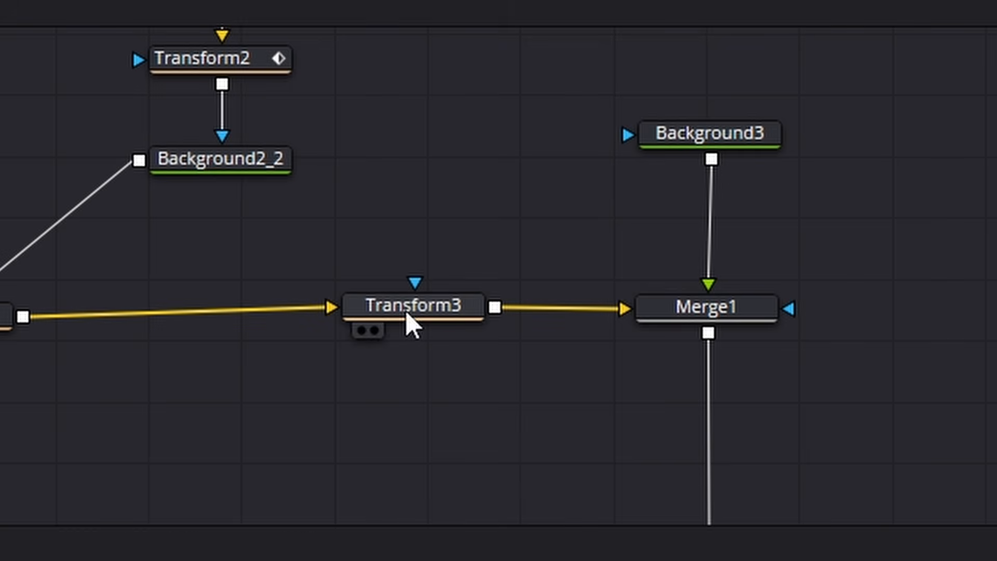
- Adjust Transform3's Center X and Y to place the tile in the lower-left corner of the frame
click(410, 310)
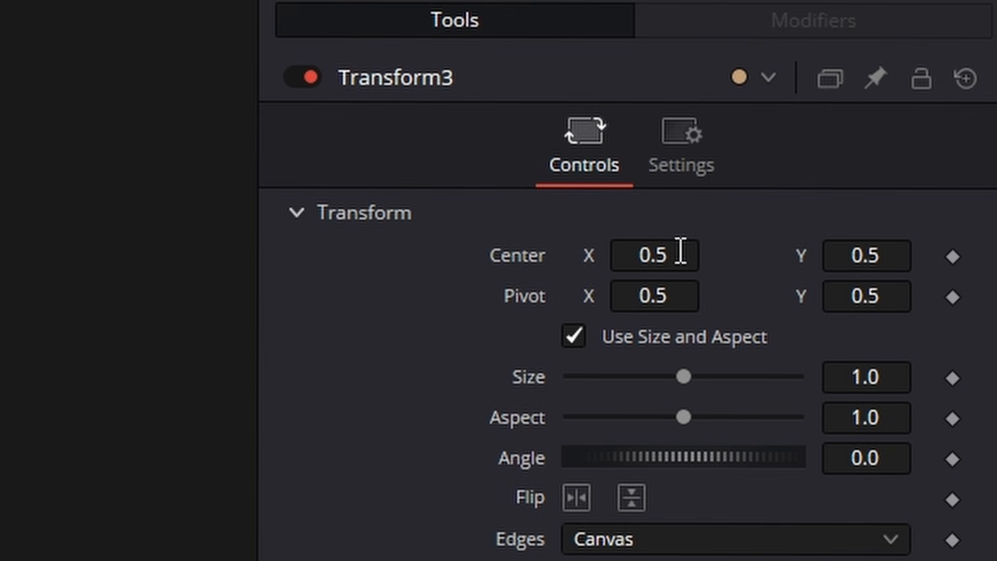
drag(649, 264, 645, 285)
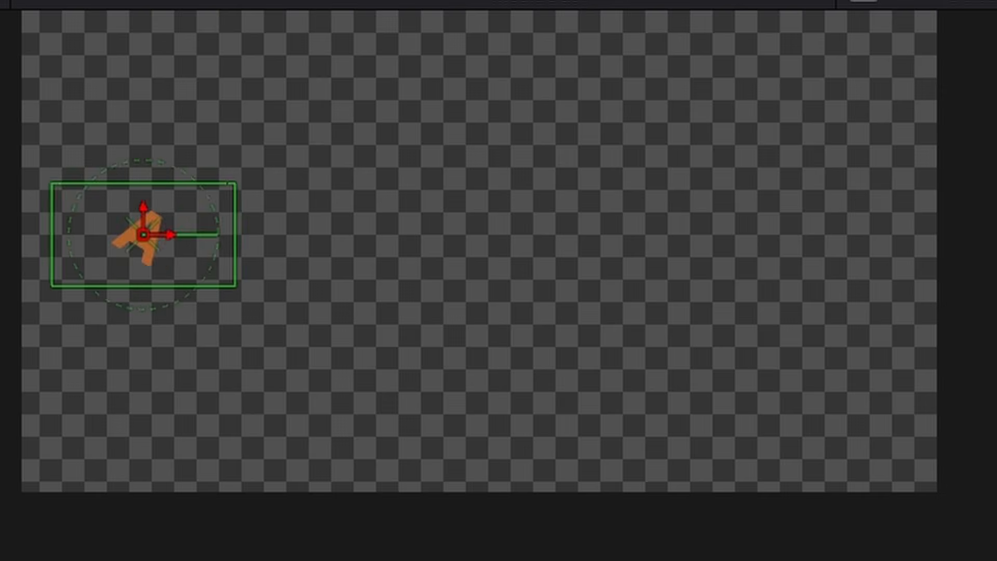
drag(660, 267, 623, 267)
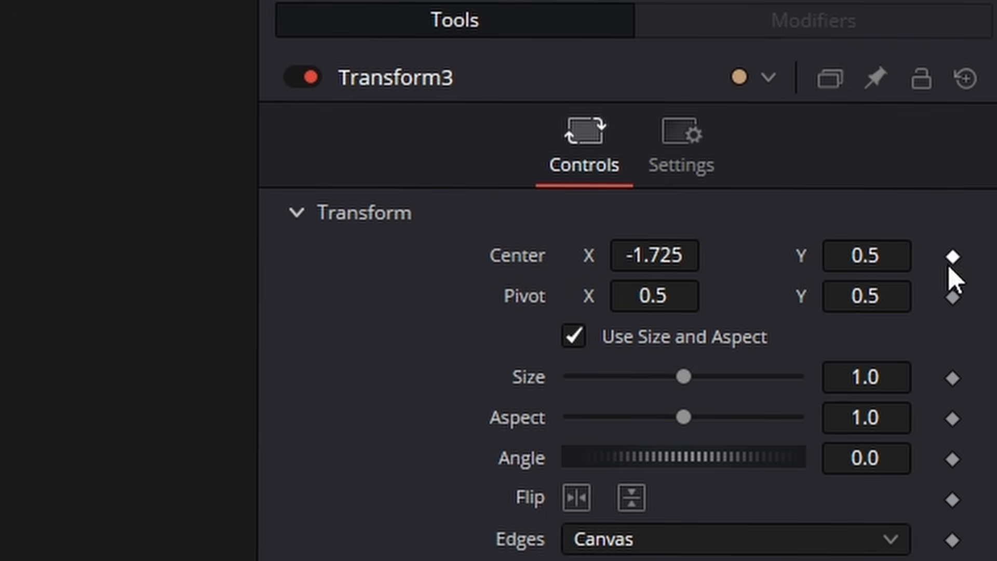
drag(872, 265, 872, 256)
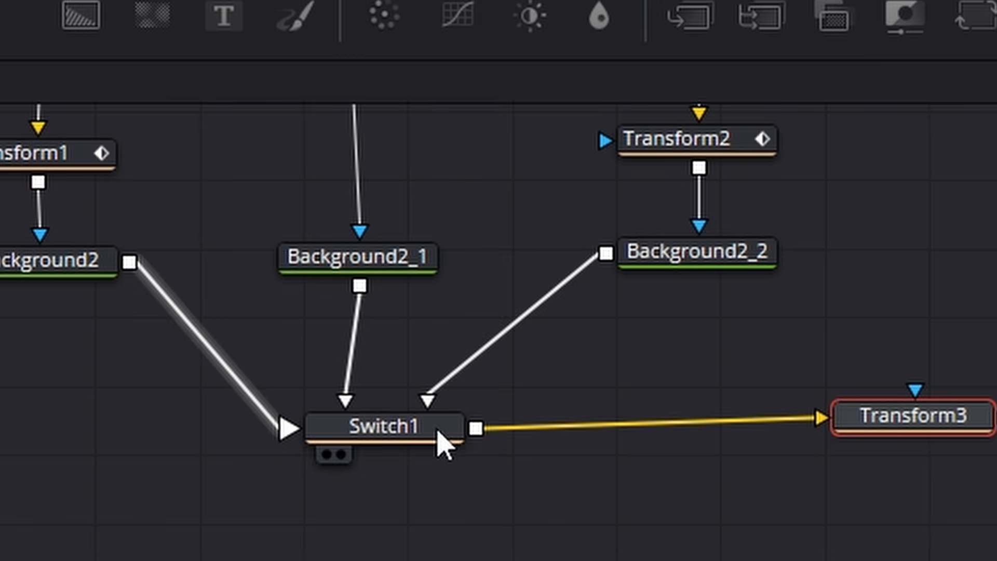
- Preview Switch1's Box and Logo sources in the corner tile and scrub through the tile animation
click(438, 438)
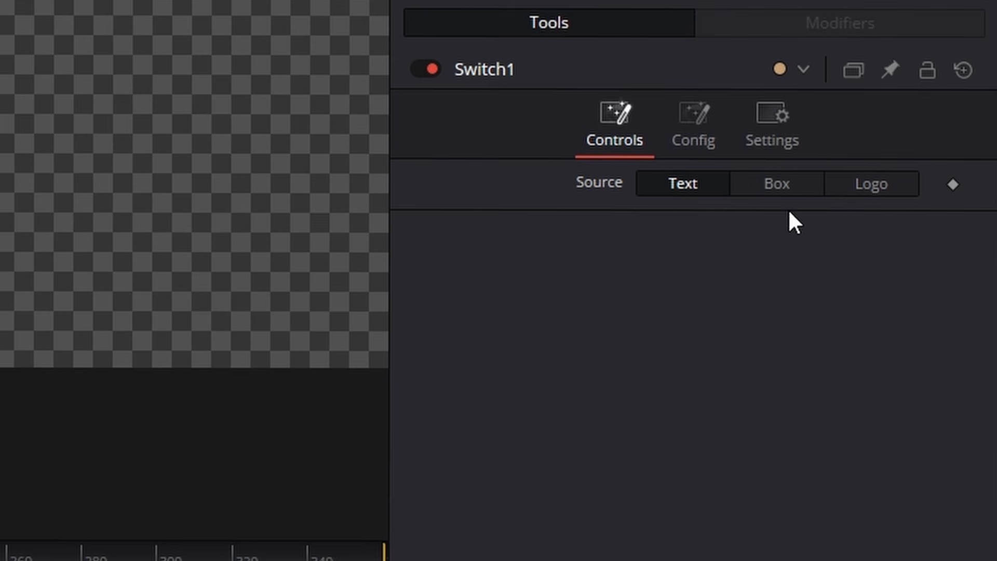
click(794, 184)
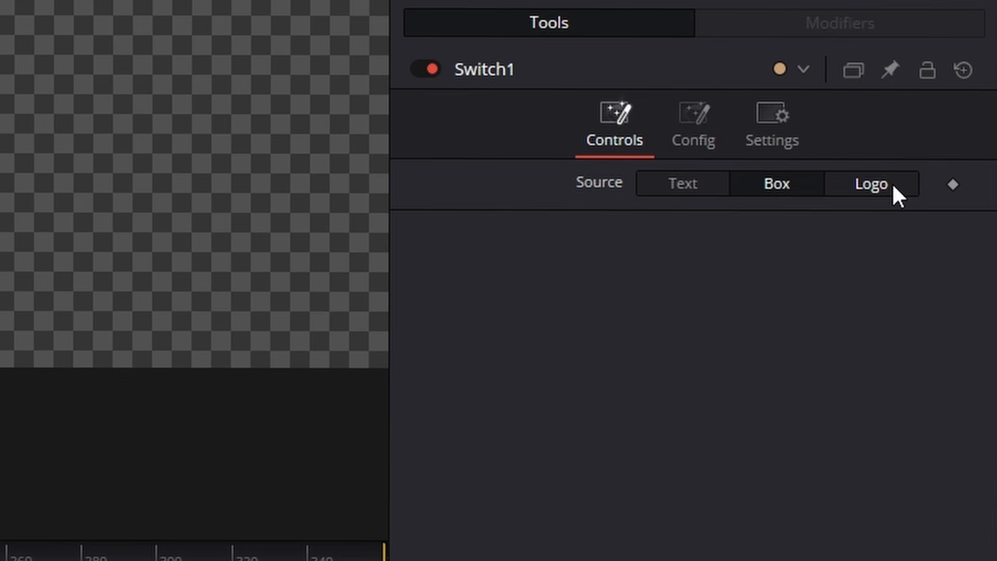
click(892, 182)
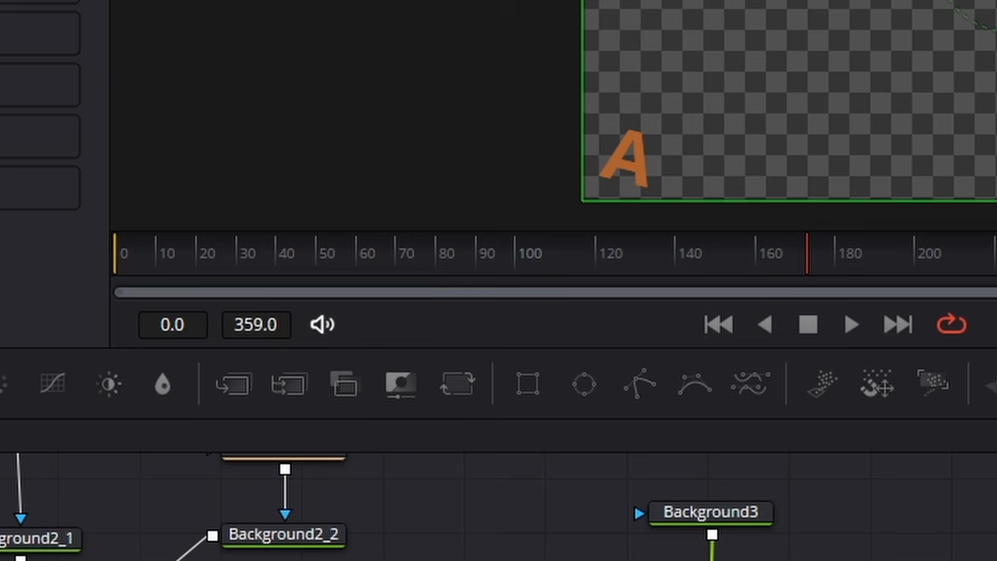
drag(362, 268, 606, 266)
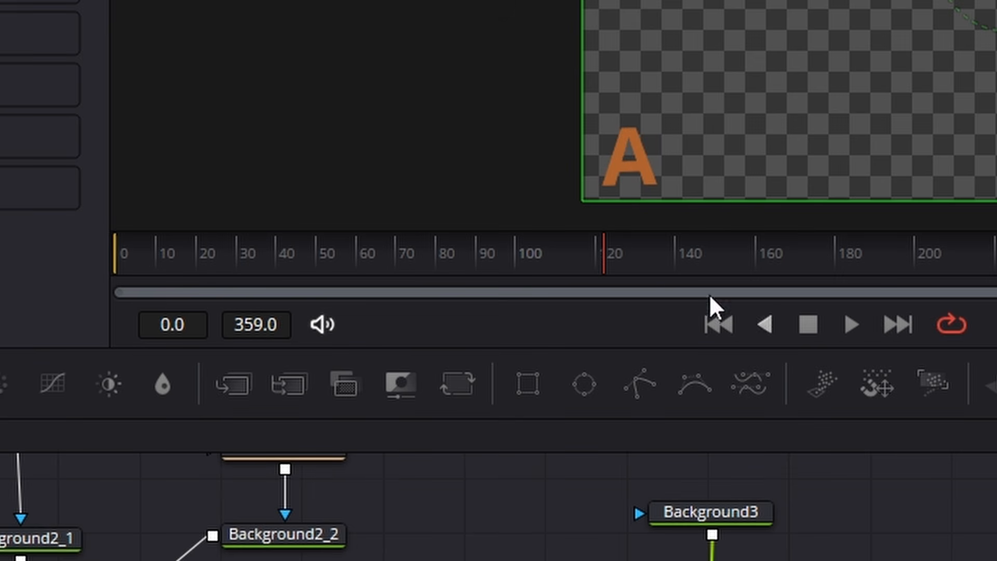
click(632, 265)
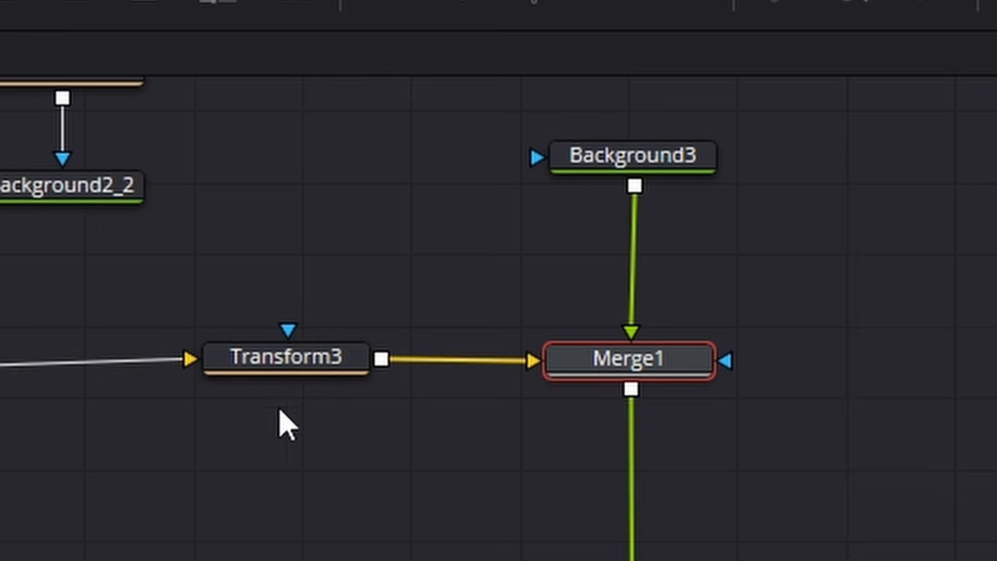
- Swap Merge1's inputs so Transform3 feeds the foreground and Background3 feeds the background
mouse_move(645, 283)
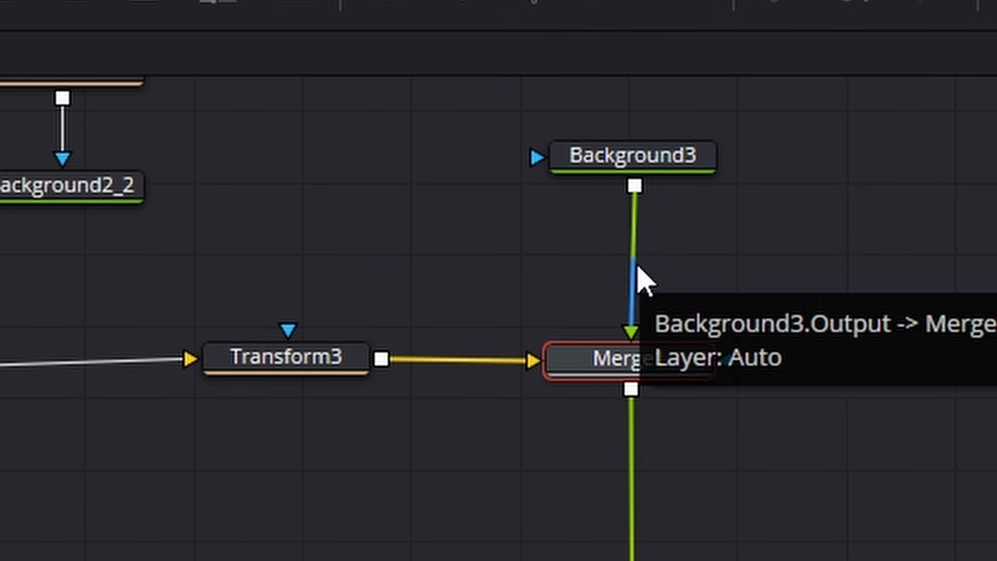
mouse_move(478, 357)
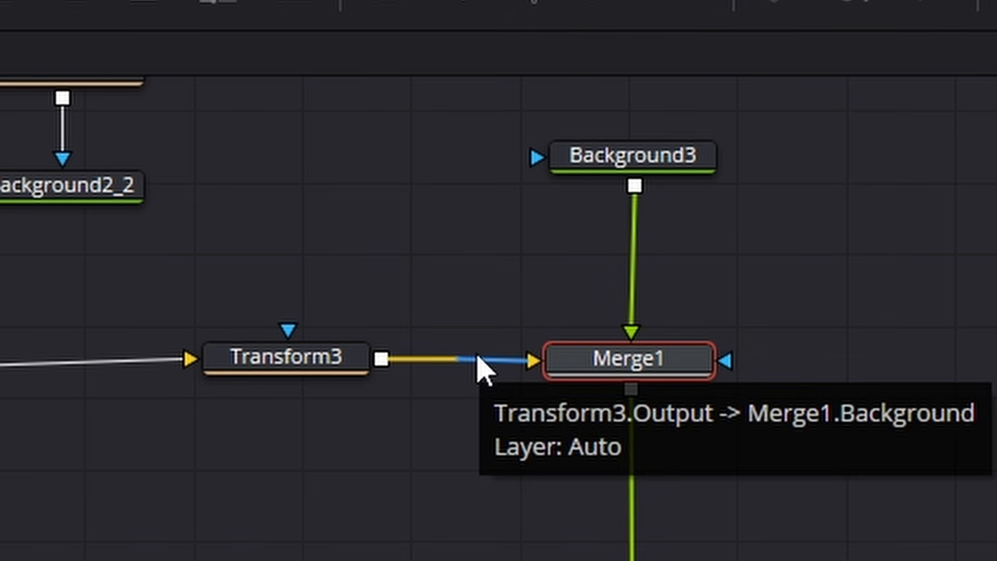
right_click(637, 365)
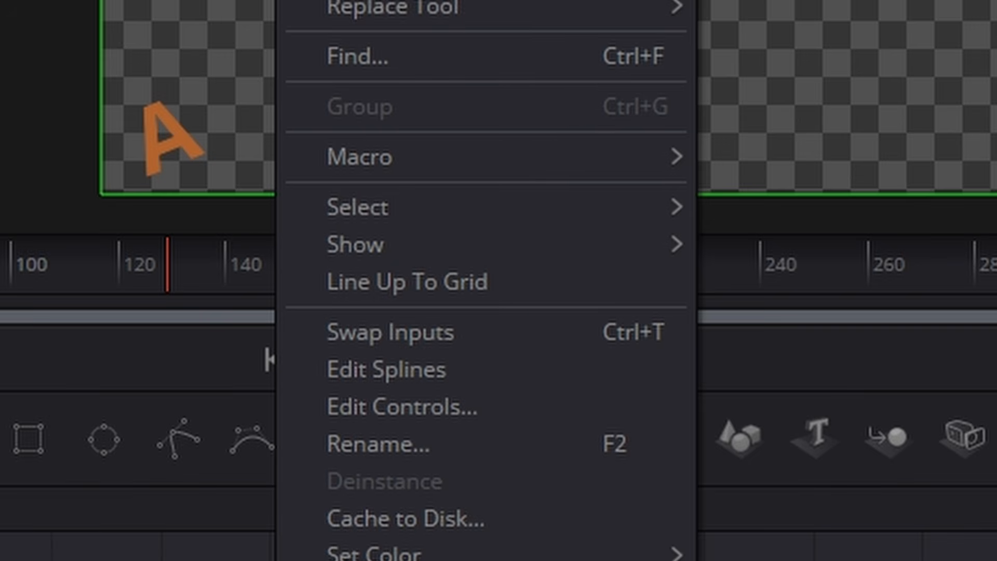
click(487, 351)
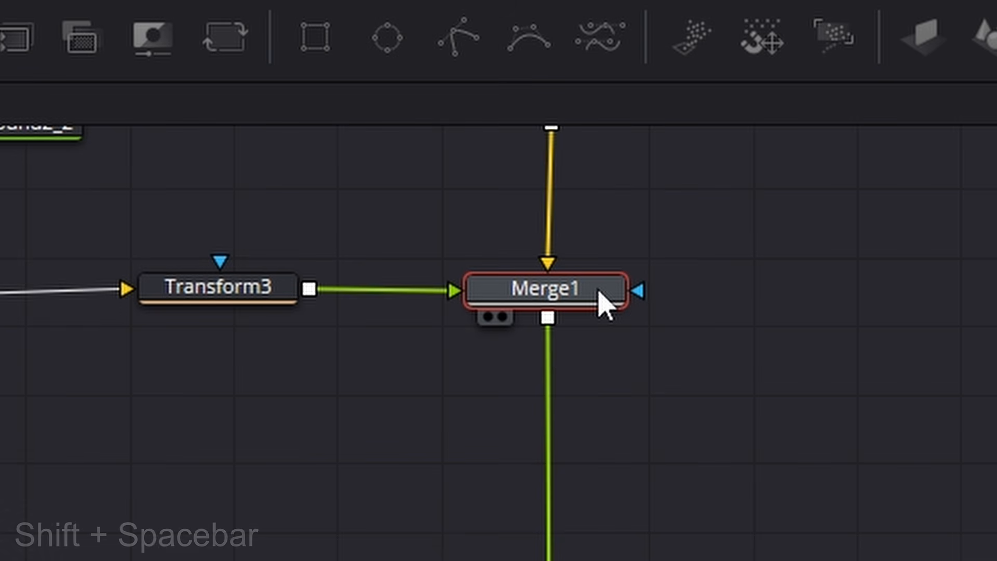
- Add a Duplicate effect node between Merge1 and Merge2
key(shift+space)
key(BackSpace)
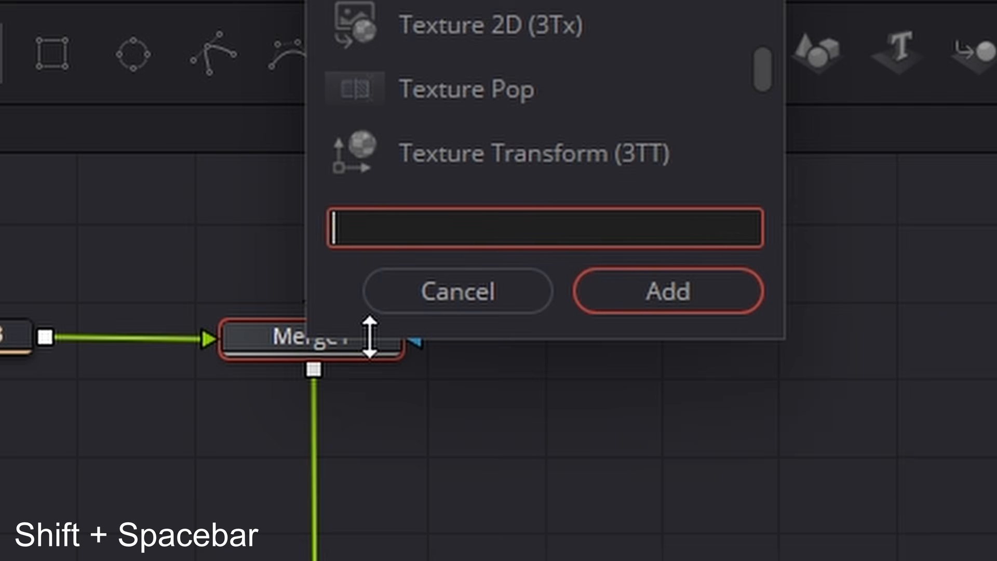
text(dup)
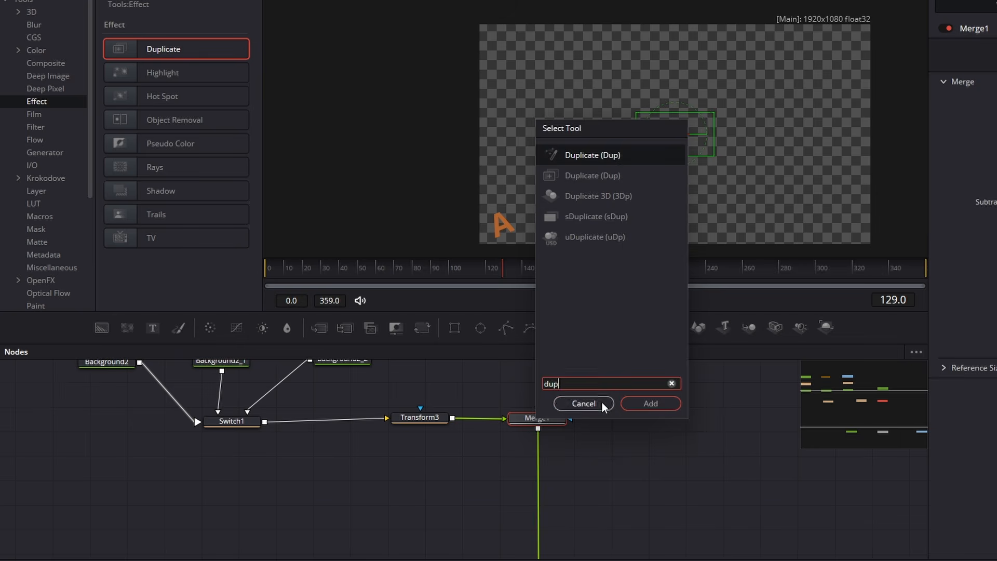
click(597, 402)
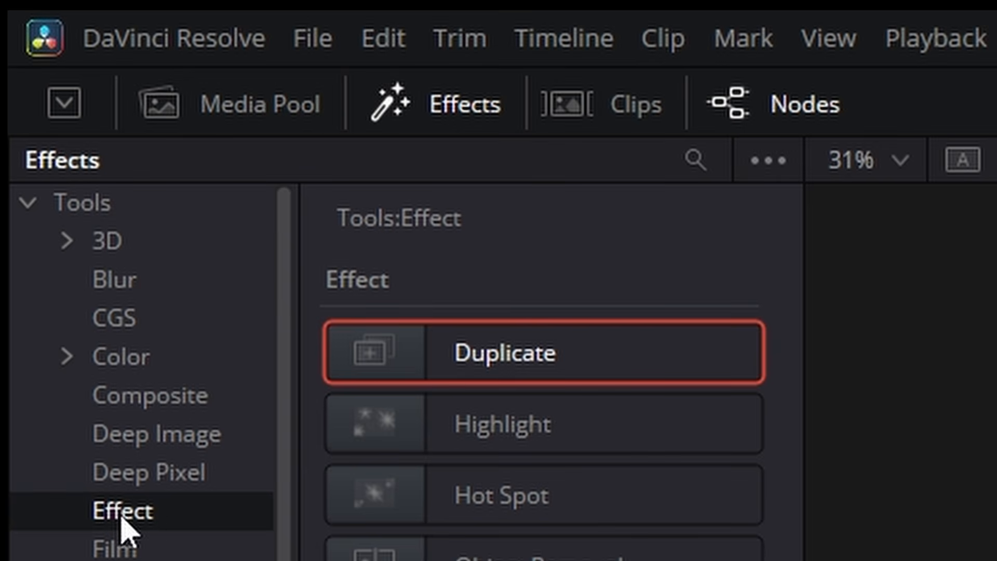
drag(363, 360, 462, 387)
drag(336, 374, 474, 381)
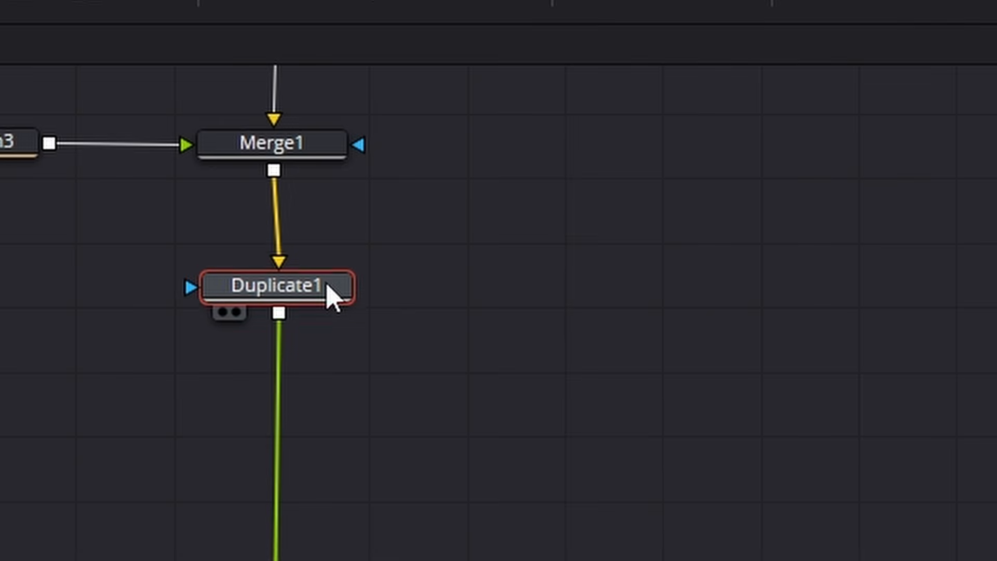
drag(326, 285, 327, 276)
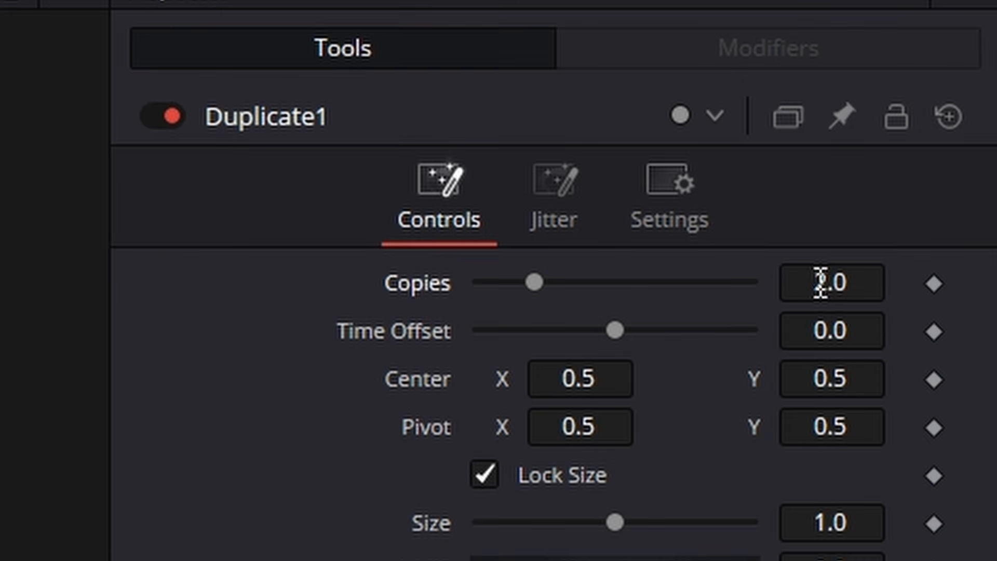
- Set Duplicate1's copies to 9 and its Center X to 0.6129, spreading the tiles along the frame's bottom edge
click(820, 282)
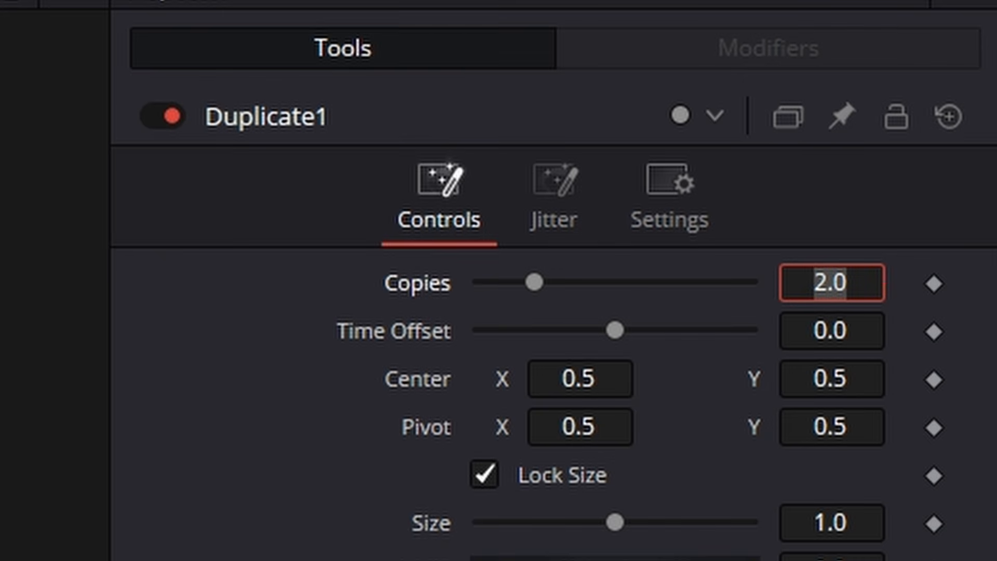
text(9)
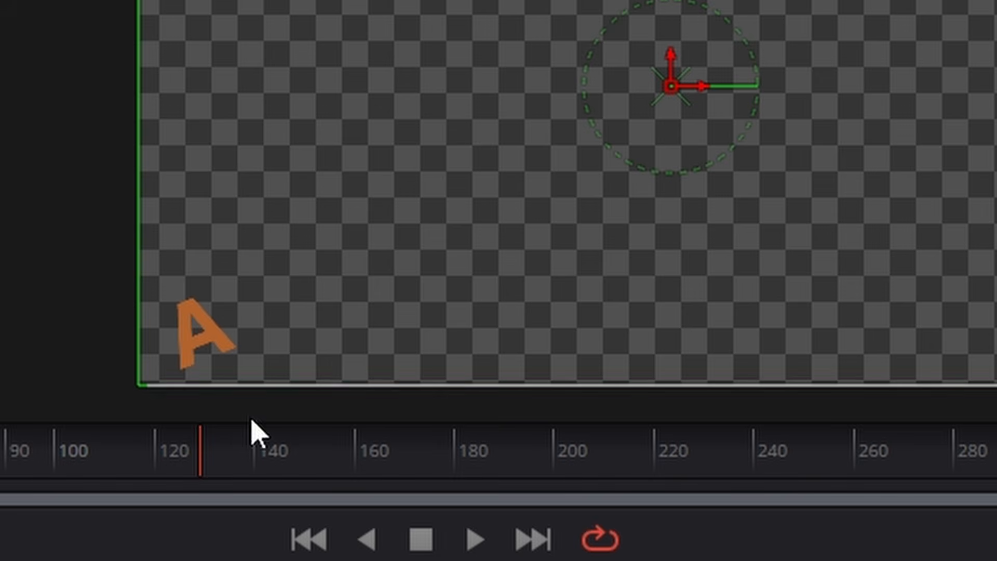
drag(198, 455, 1, 458)
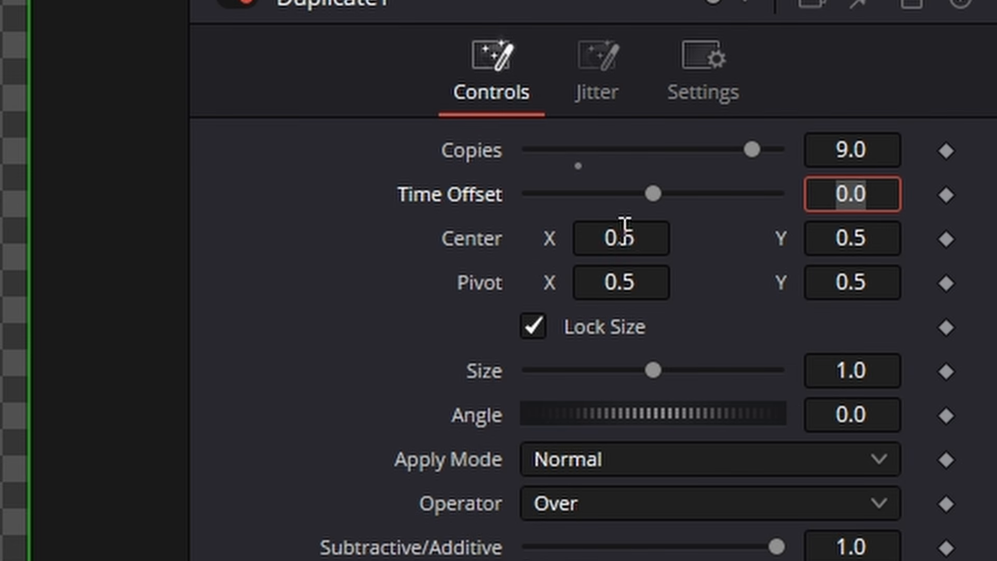
drag(622, 231, 647, 231)
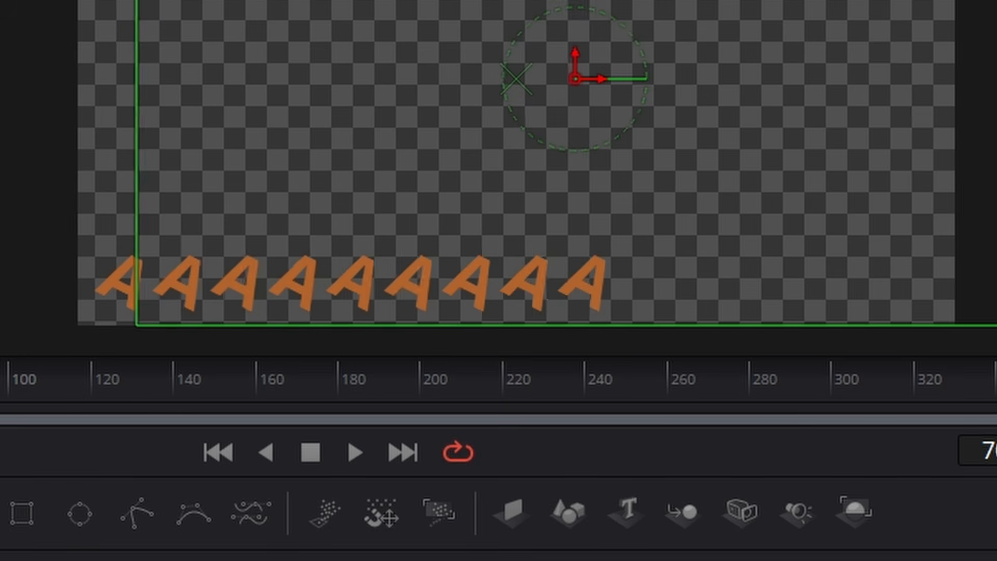
drag(991, 73, 996, 73)
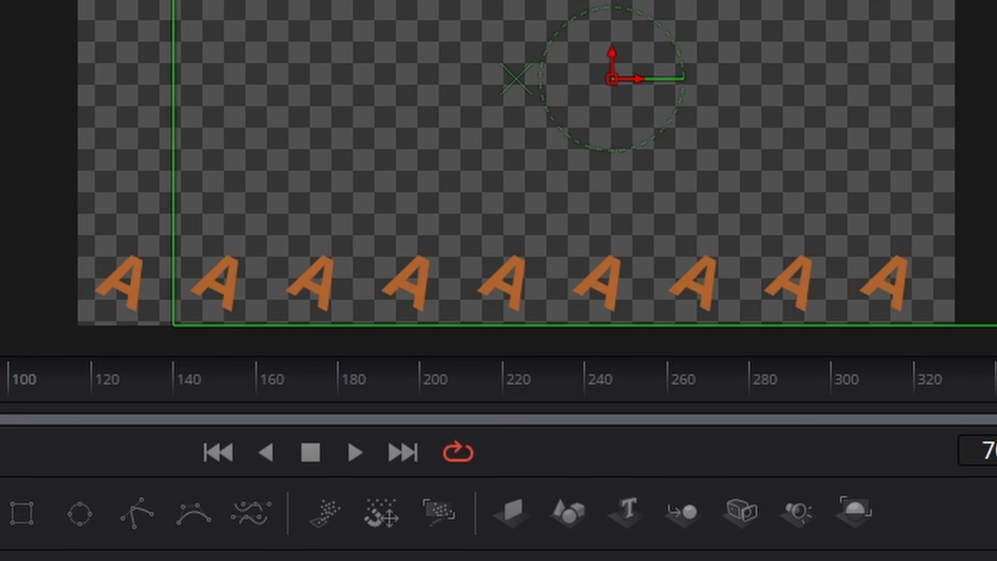
drag(986, 1, 996, 1)
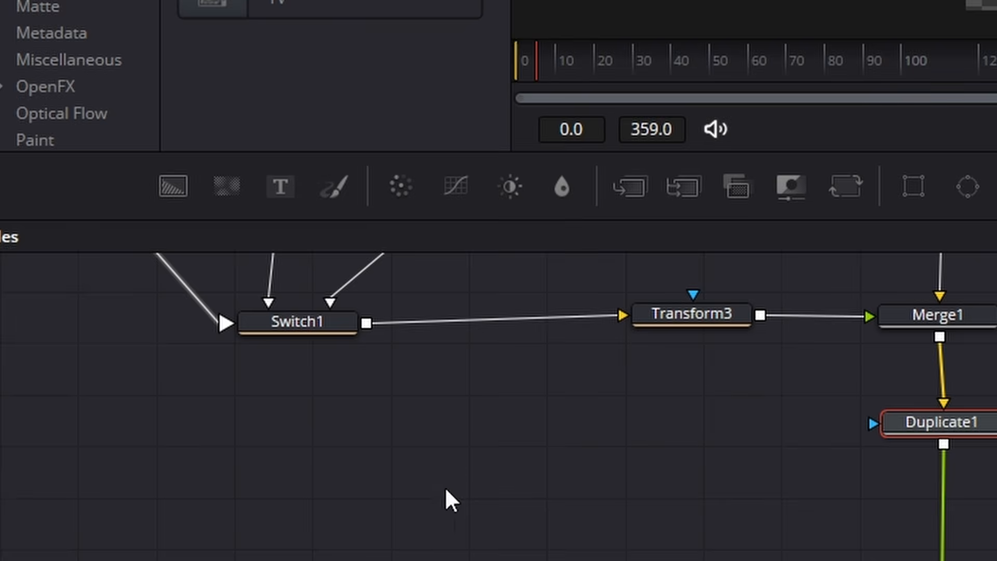
- Set Switch1's source to Box and fine-tune Duplicate1's Center X to 0.6106 to fit the row of boxes
scroll(445, 489, up, 3)
click(322, 478)
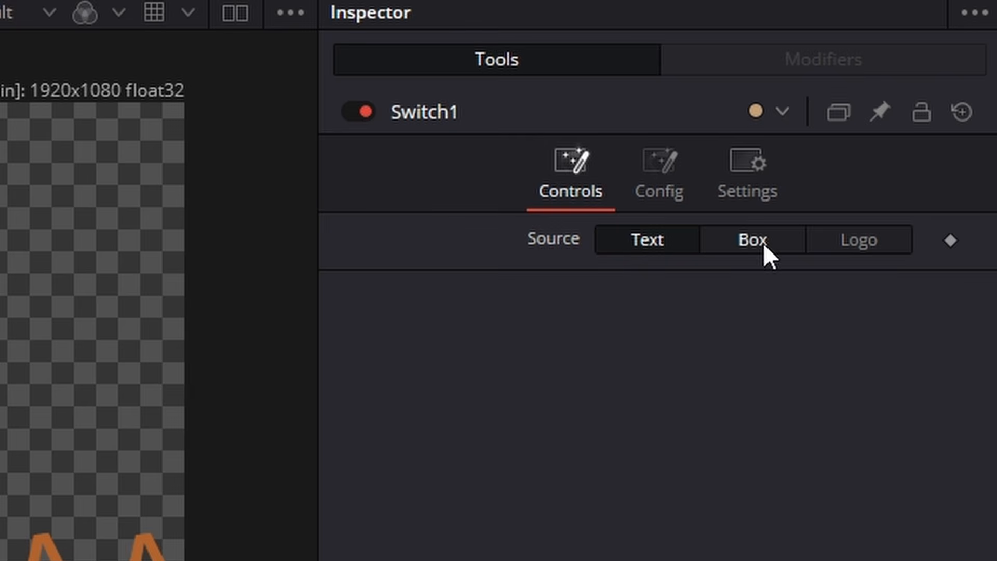
click(762, 242)
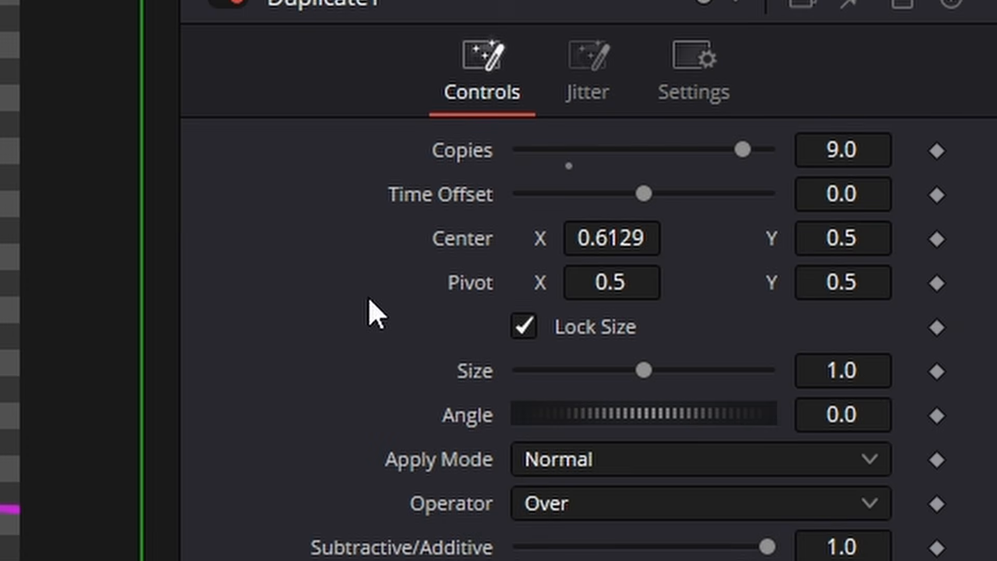
drag(629, 240, 599, 240)
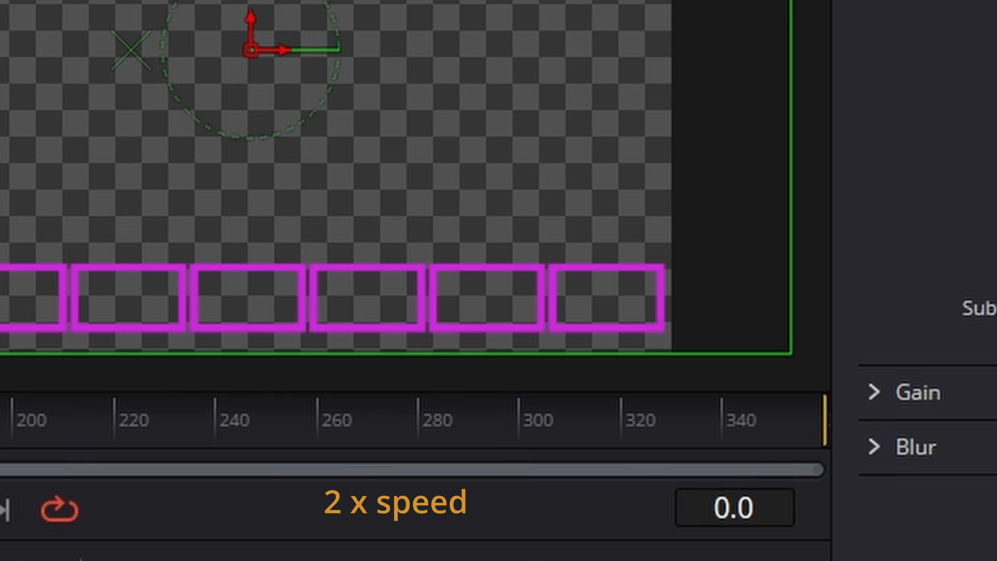
- Play back the row of boxes and set Switch1's source to Logo
key(space)
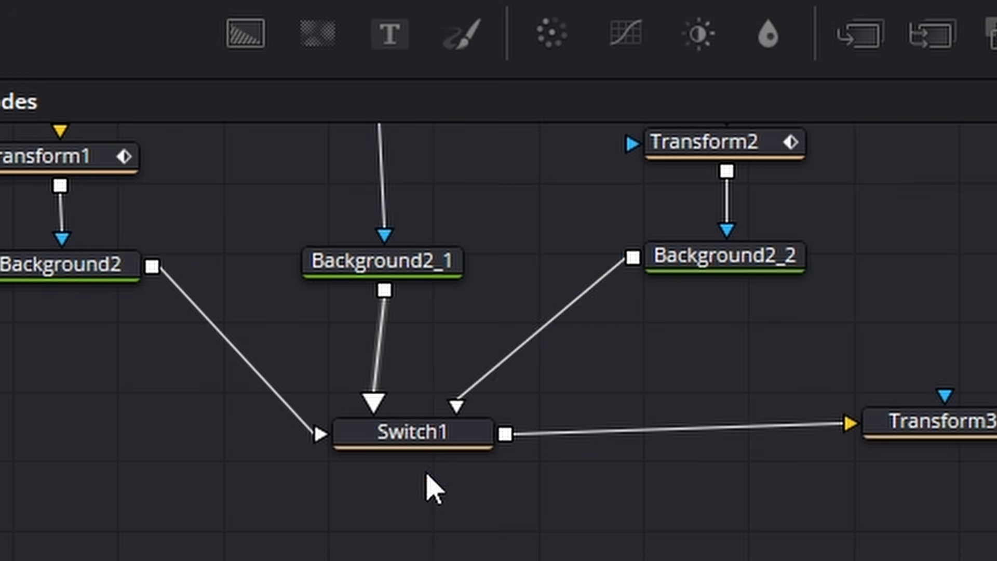
click(445, 441)
click(863, 158)
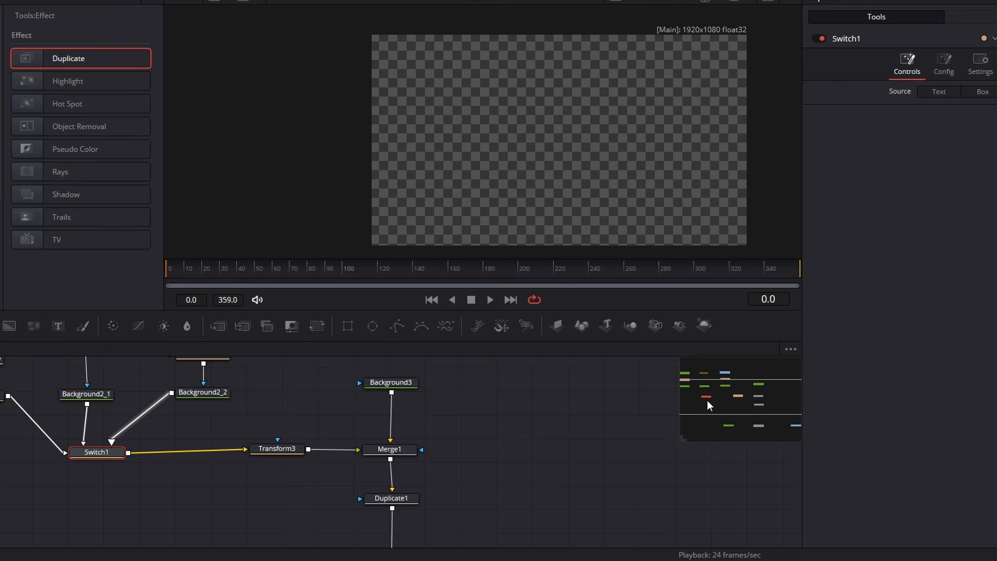
- Add a second Duplicate effect node between Duplicate1 and Merge2
drag(706, 400, 737, 409)
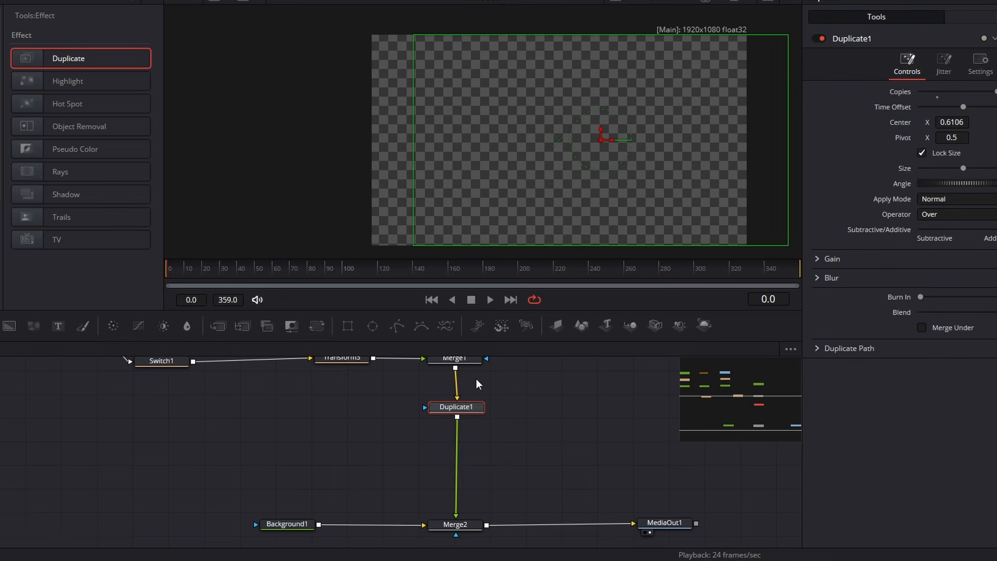
key(shift+space)
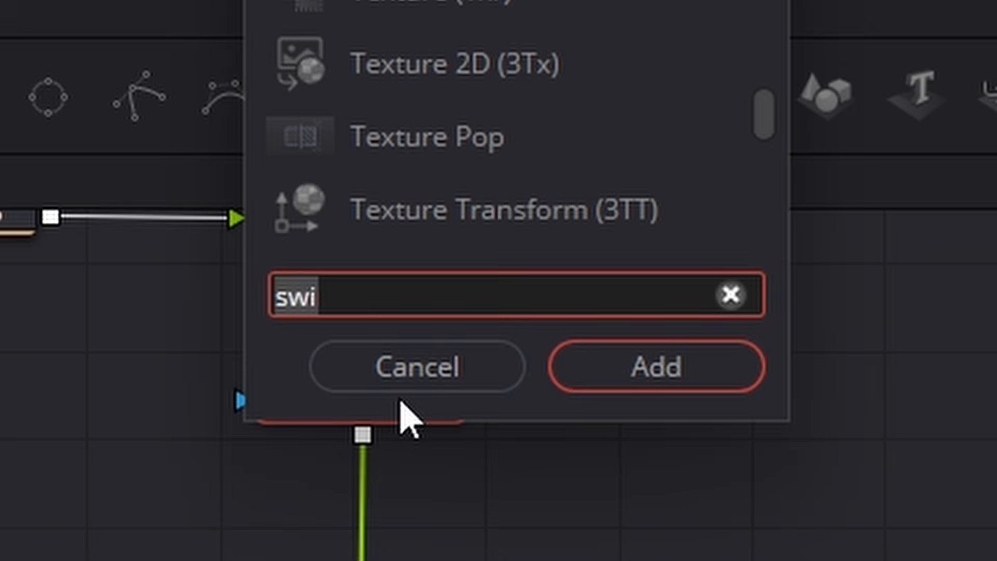
text(dup)
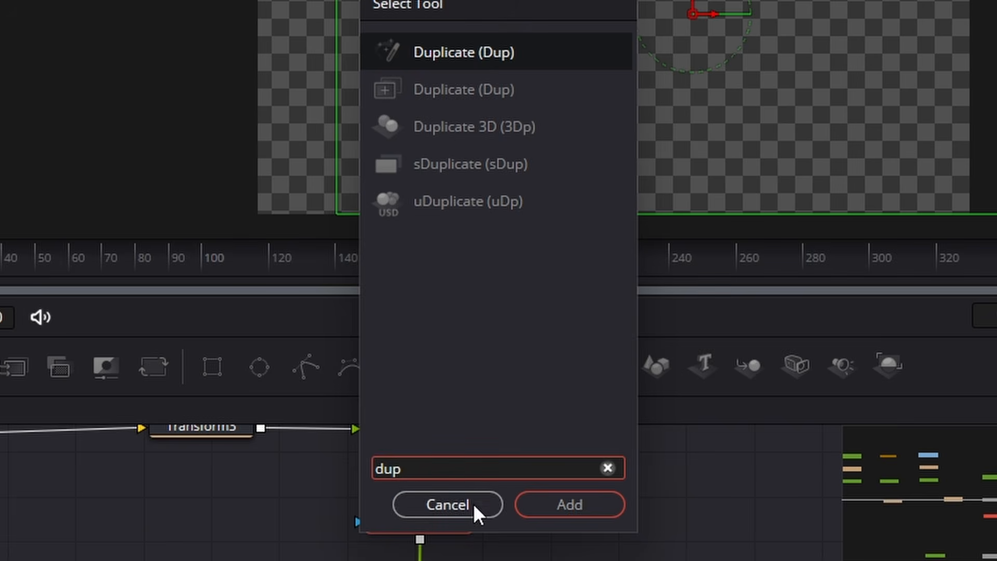
click(472, 503)
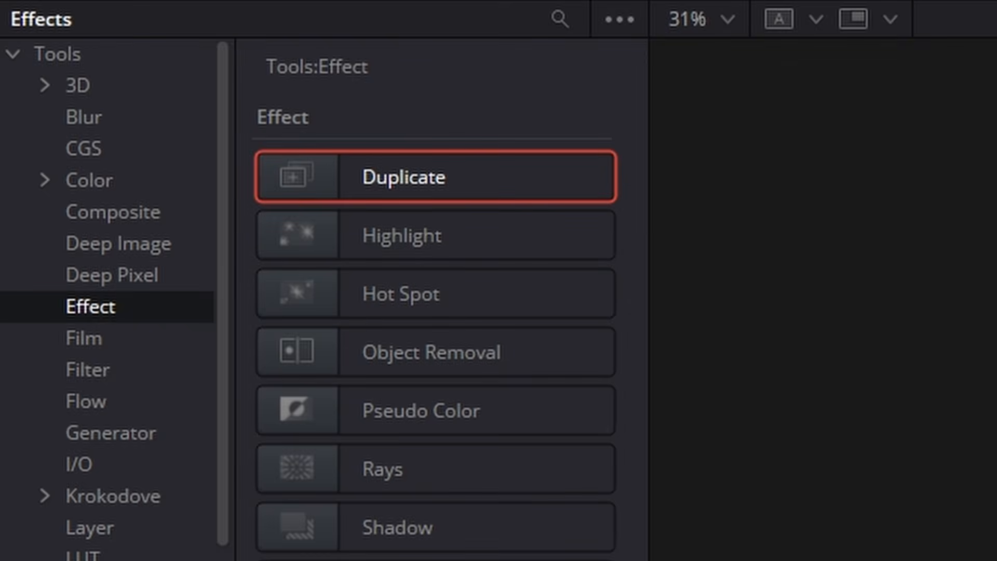
drag(403, 177, 413, 412)
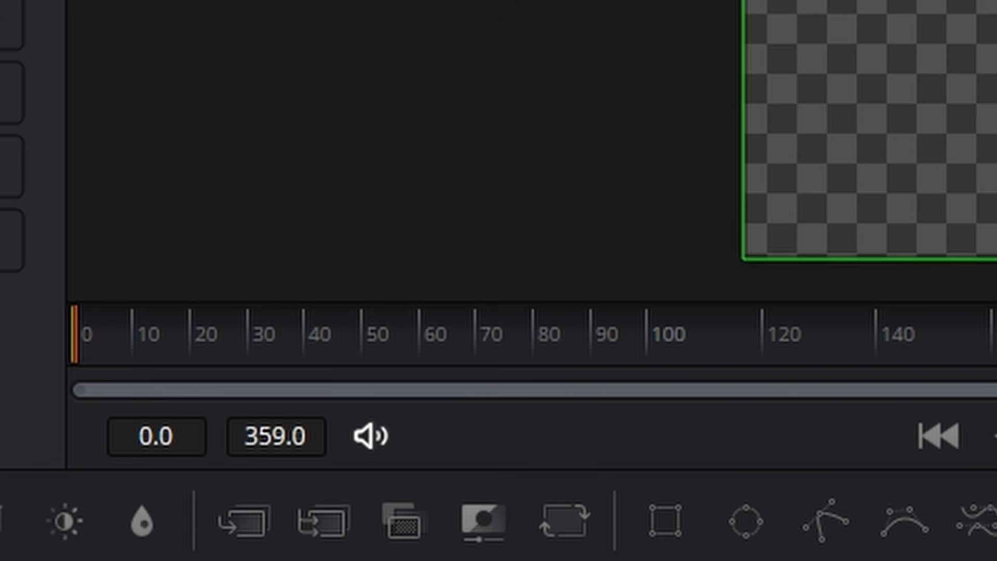
- At frame 34, set Duplicate2's copies to 5 and raise its Center Y so the rows of logos fill the frame's height
drag(149, 346, 276, 353)
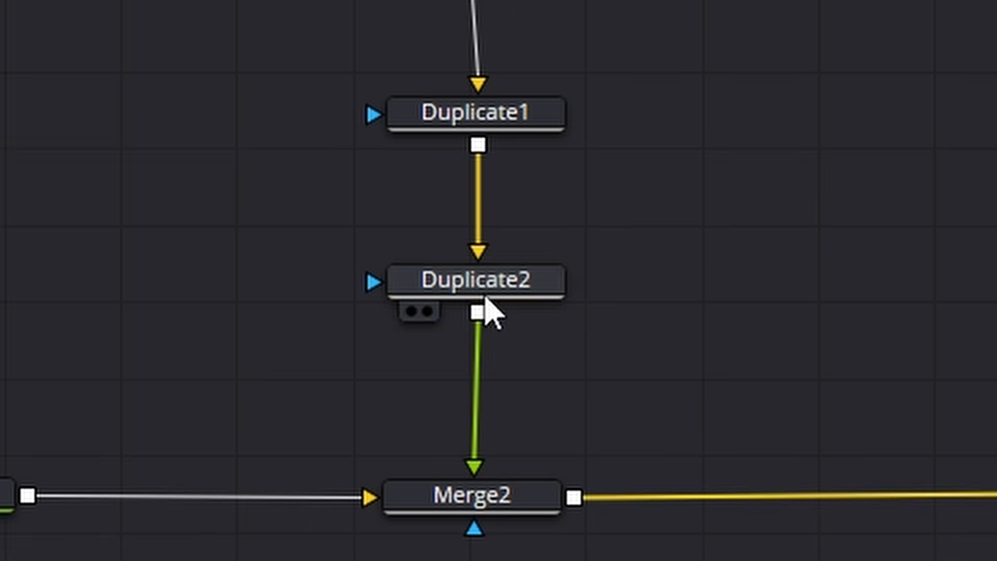
click(480, 291)
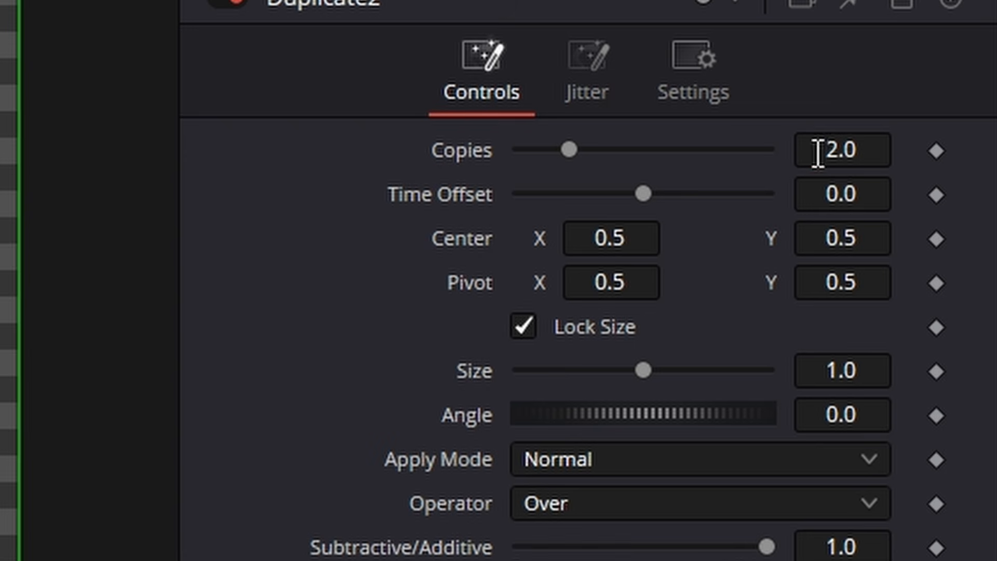
click(830, 150)
text(5)
key(Tab)
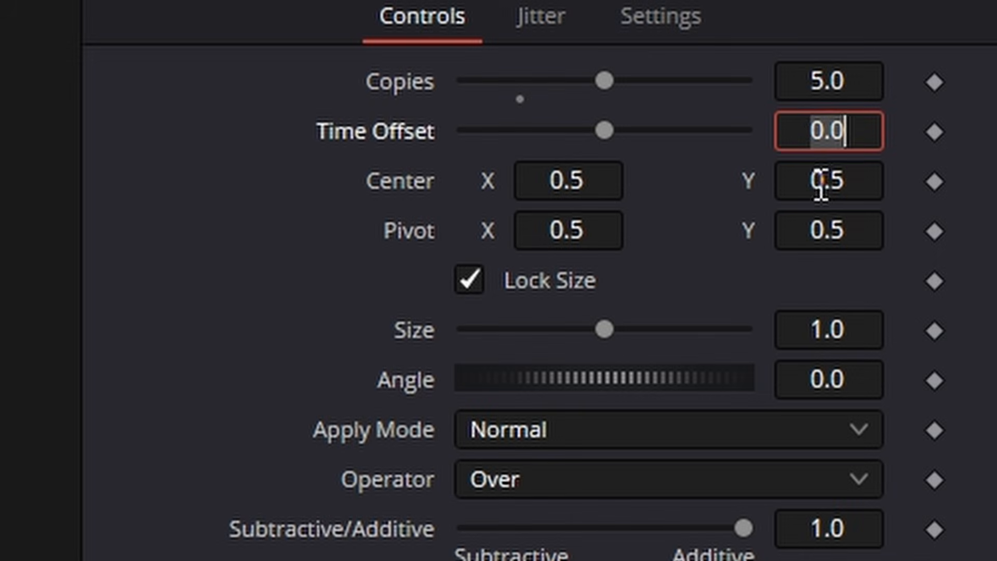
drag(824, 185, 854, 186)
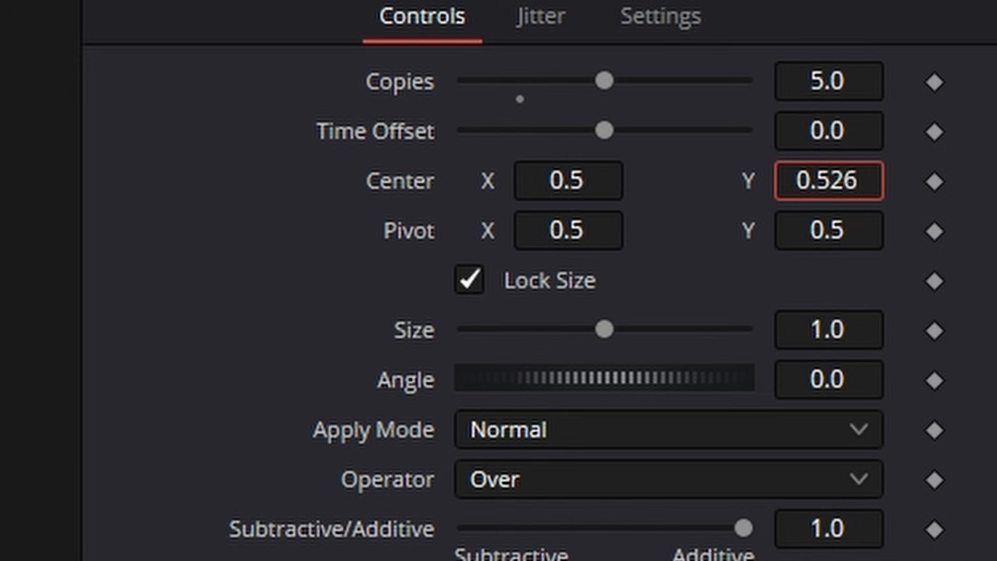
drag(854, 186, 919, 186)
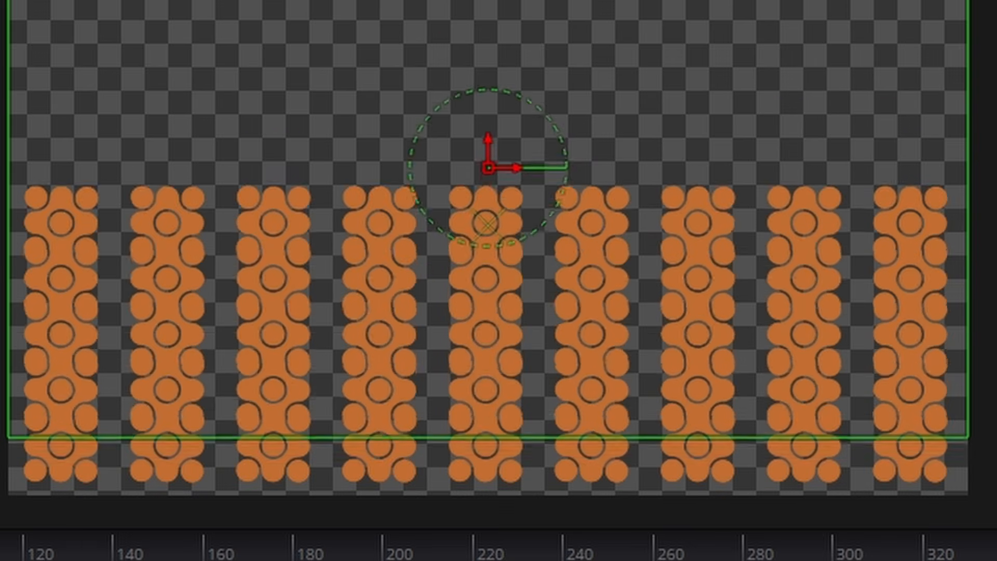
mouse_move(961, 107)
mouse_down()
mouse_move(994, 107)
mouse_move(962, 107)
mouse_up()
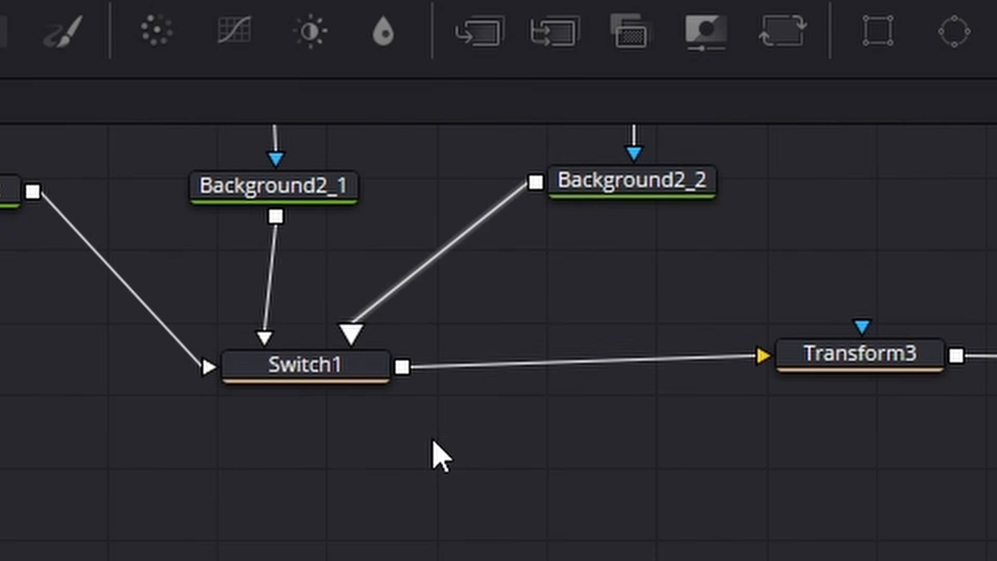
- Preview the grid with Switch1's source set to Box, and switch the source to Text, scrubbing the first frames
click(308, 381)
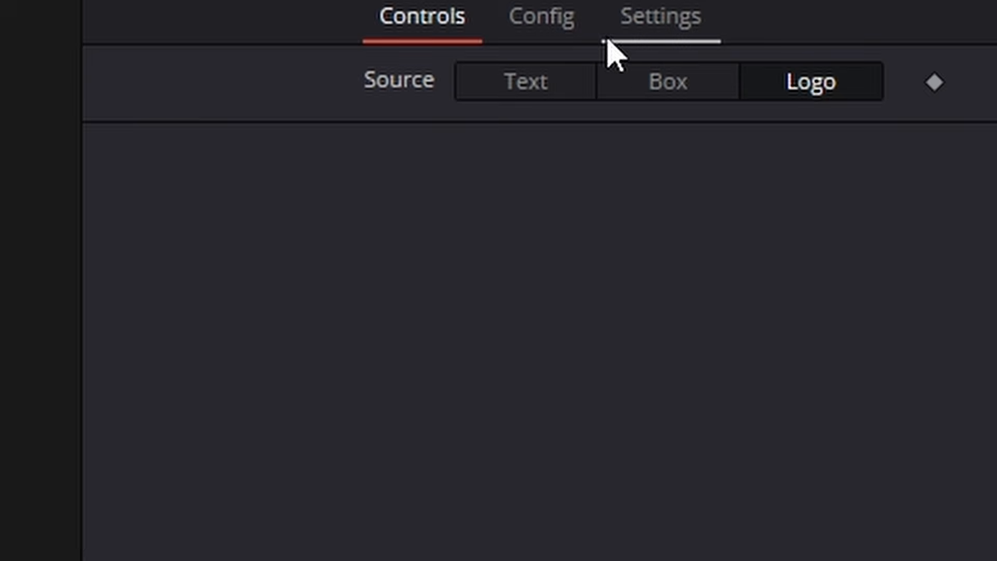
click(645, 84)
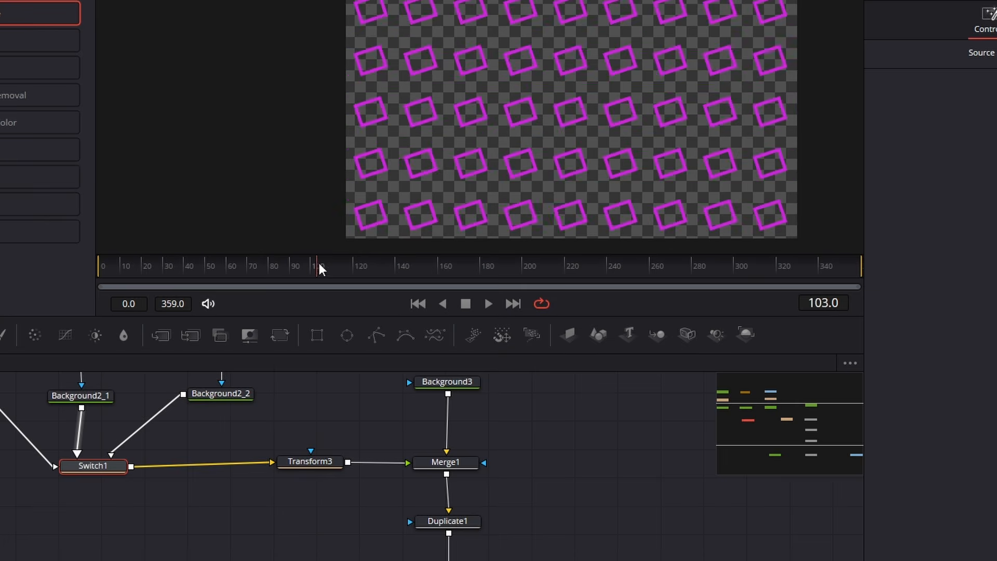
click(200, 269)
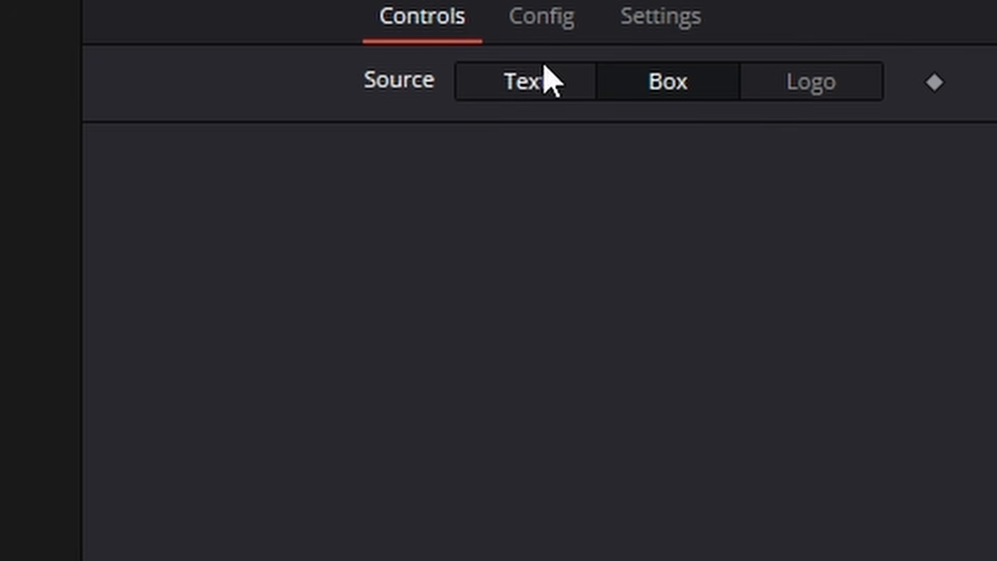
click(546, 78)
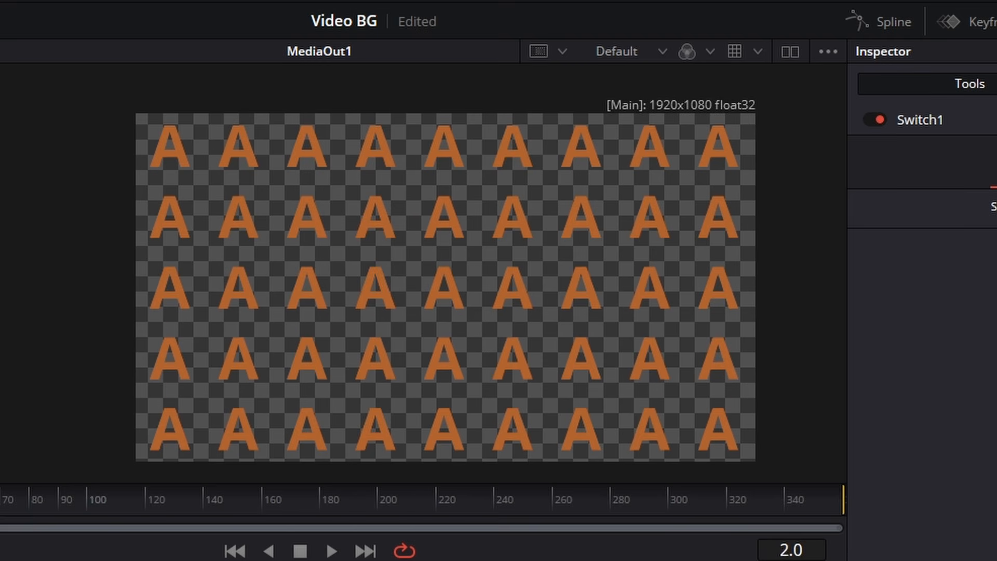
drag(0, 497, 114, 497)
drag(153, 261, 142, 264)
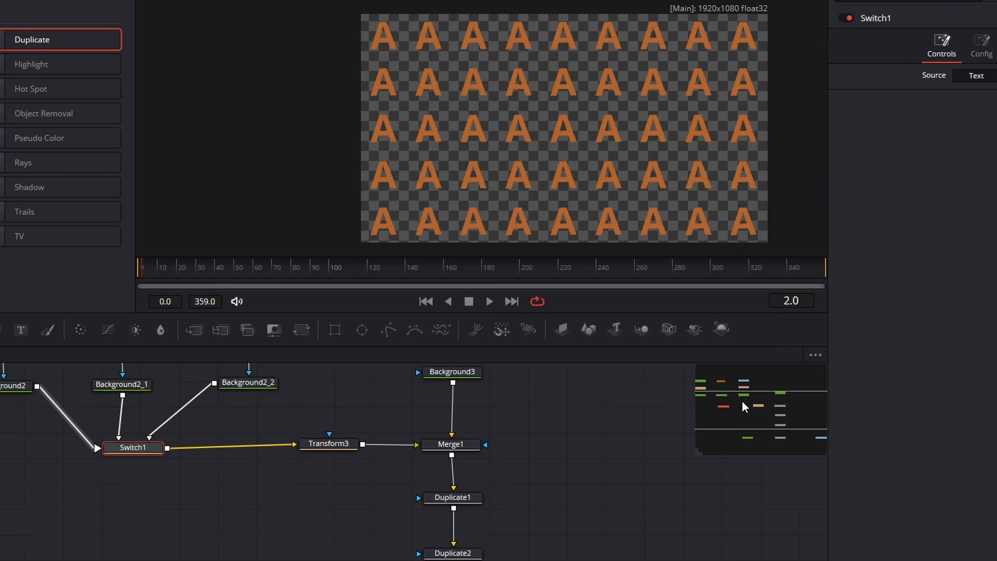
- Add a DVE node between Merge2 and MediaOut1
drag(741, 401, 762, 405)
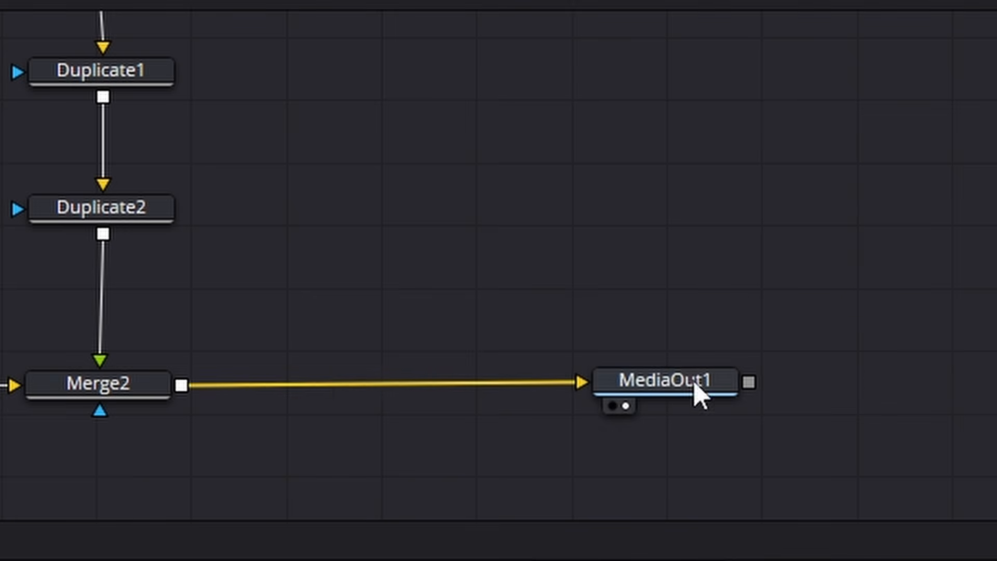
drag(693, 382, 996, 378)
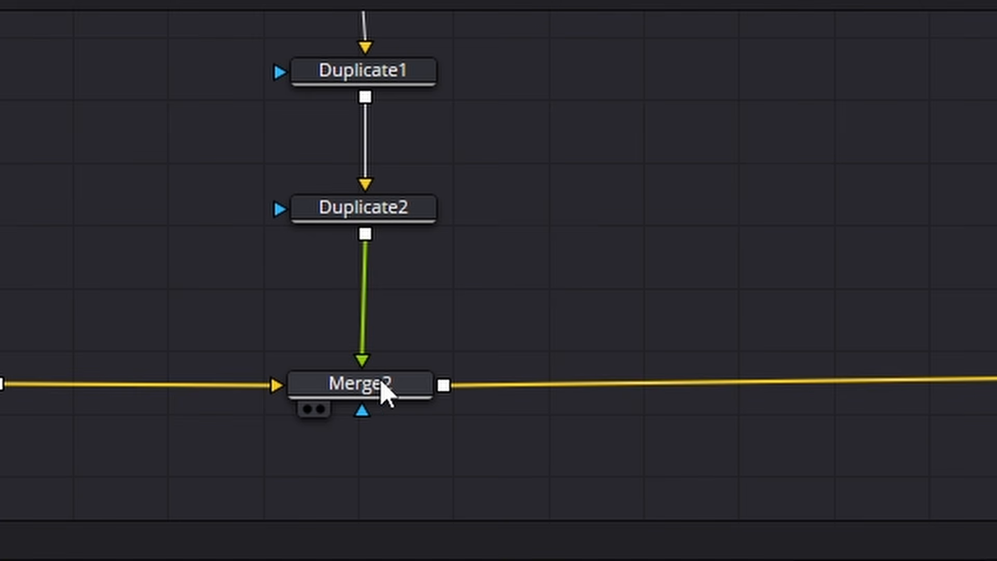
click(388, 394)
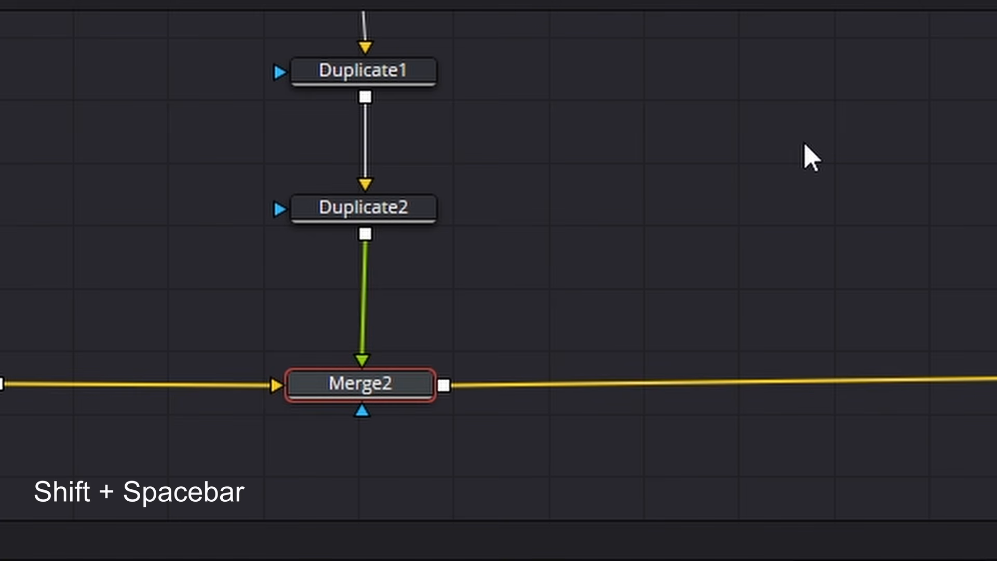
key(shift+space)
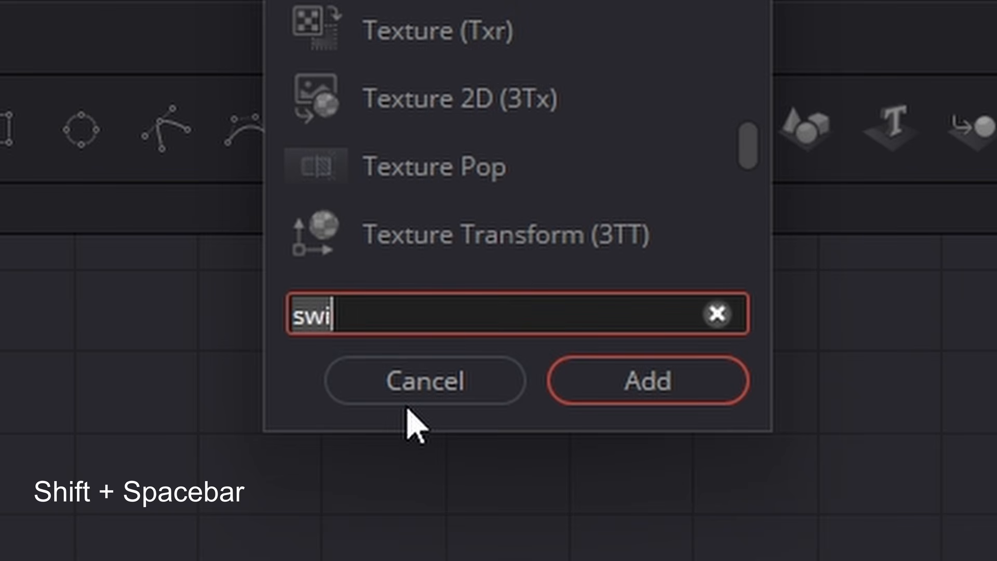
key(BackSpace)
text(dve)
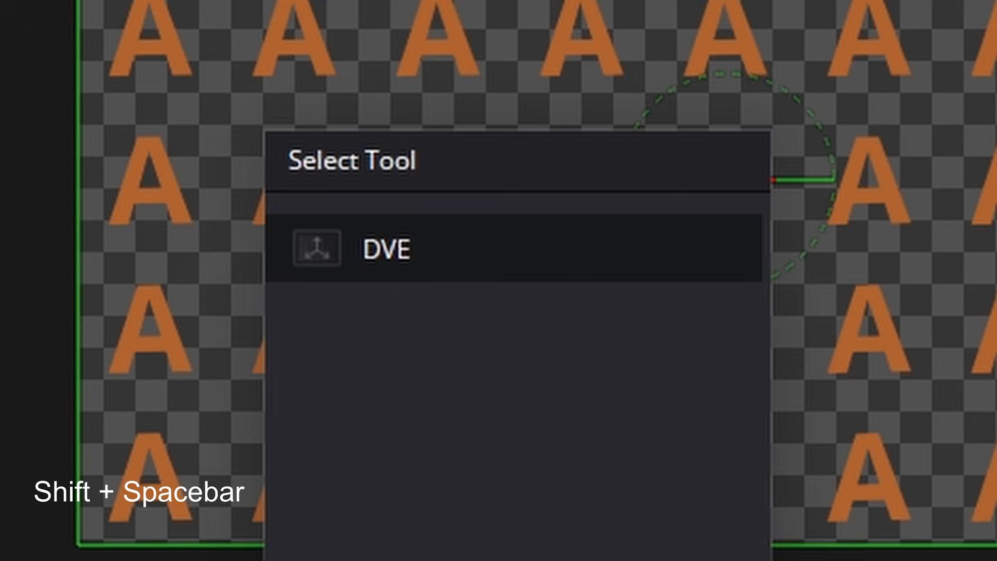
key(Return)
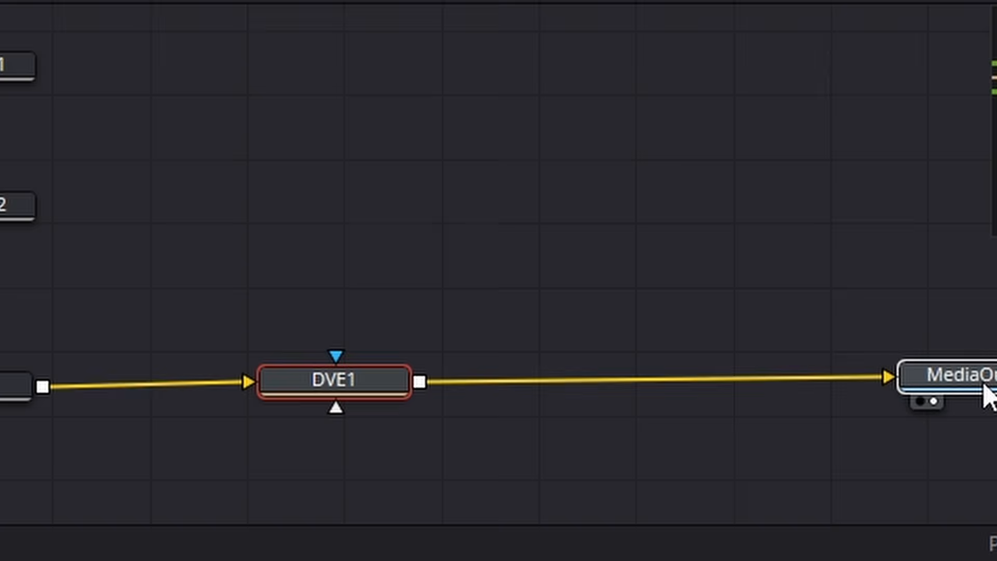
click(698, 517)
- Tilt the grid in perspective by setting DVE1's rotation to X -19.1, Y 38.1 and Z 26.2
drag(383, 386, 390, 389)
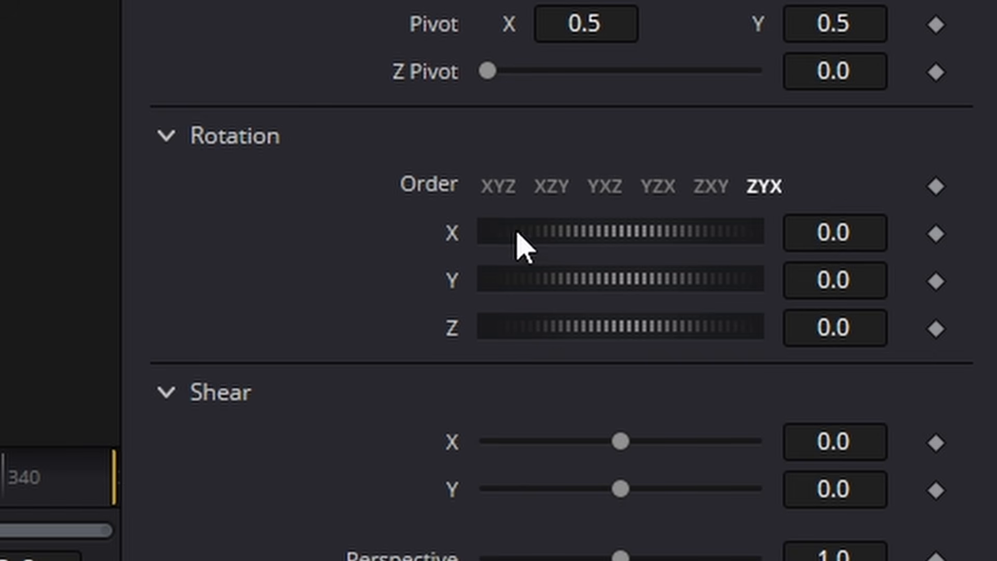
drag(578, 232, 634, 240)
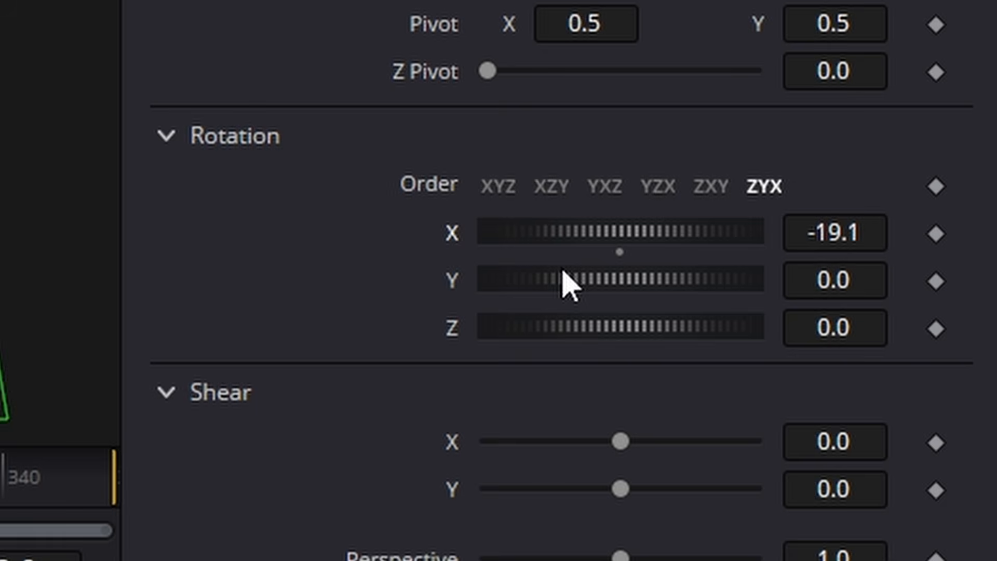
drag(996, 351, 996, 374)
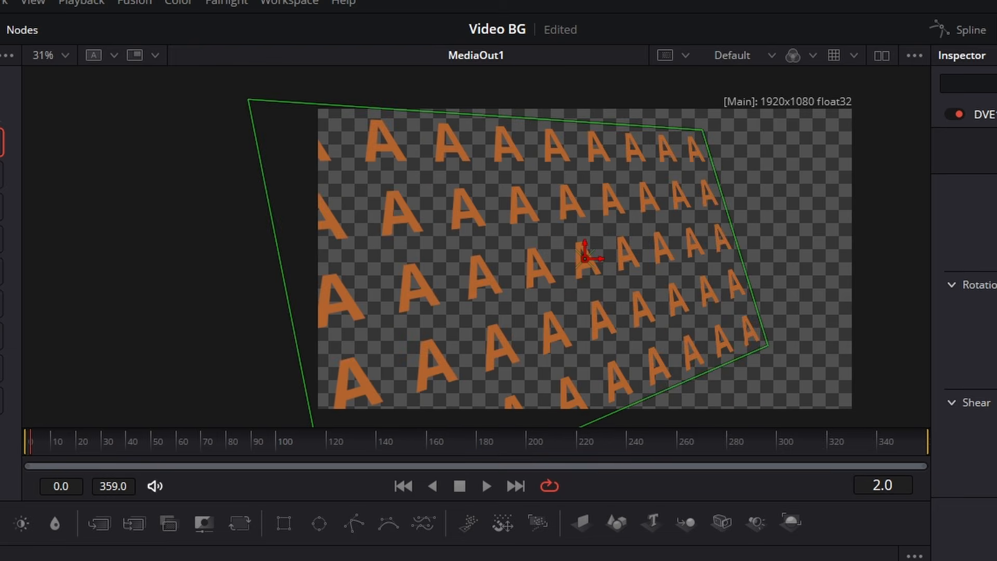
- Keyframe DVE1's X, Y and Z rotation at frame 0 and lower the Y and Z rotation at frame 359
drag(134, 449, 16, 449)
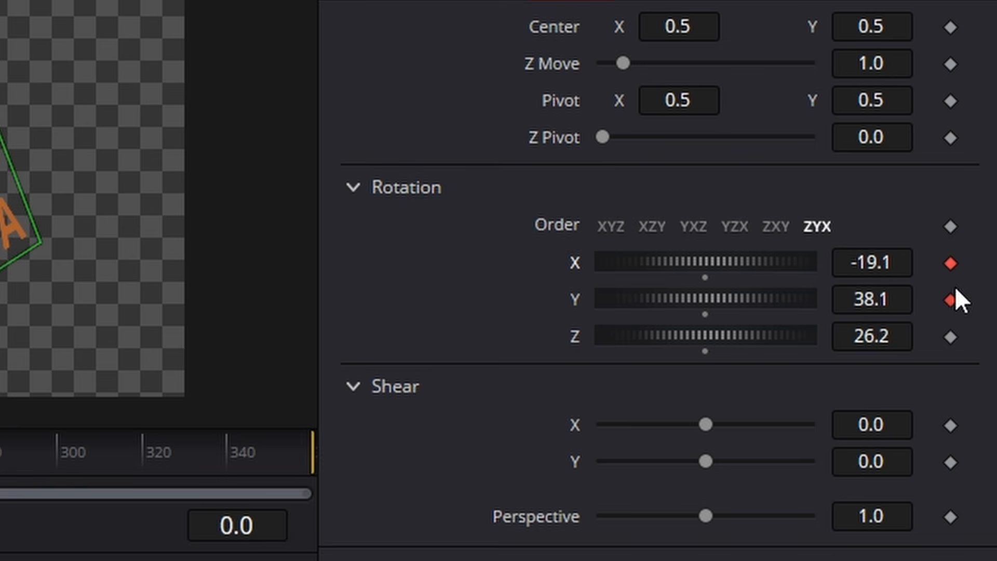
click(949, 337)
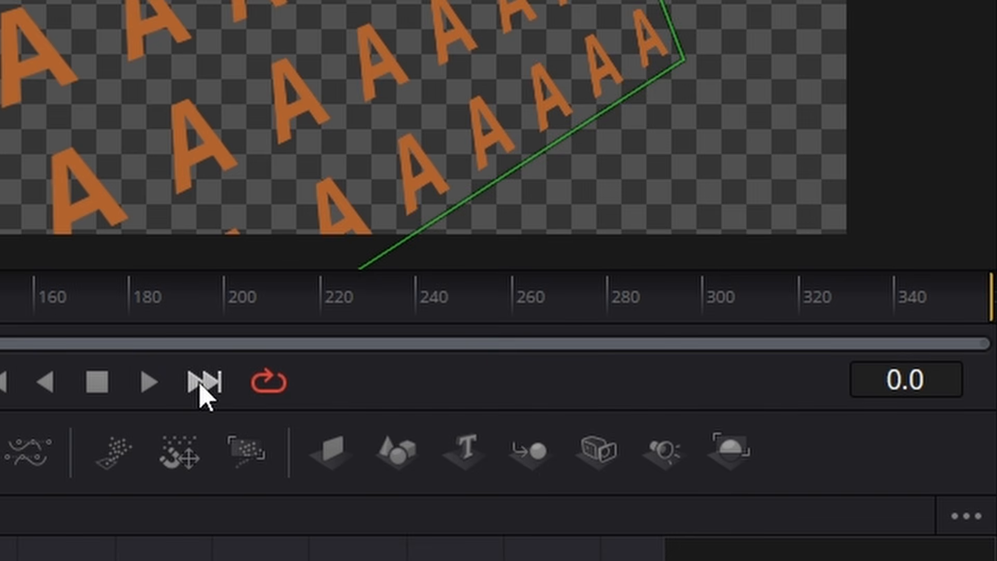
click(200, 387)
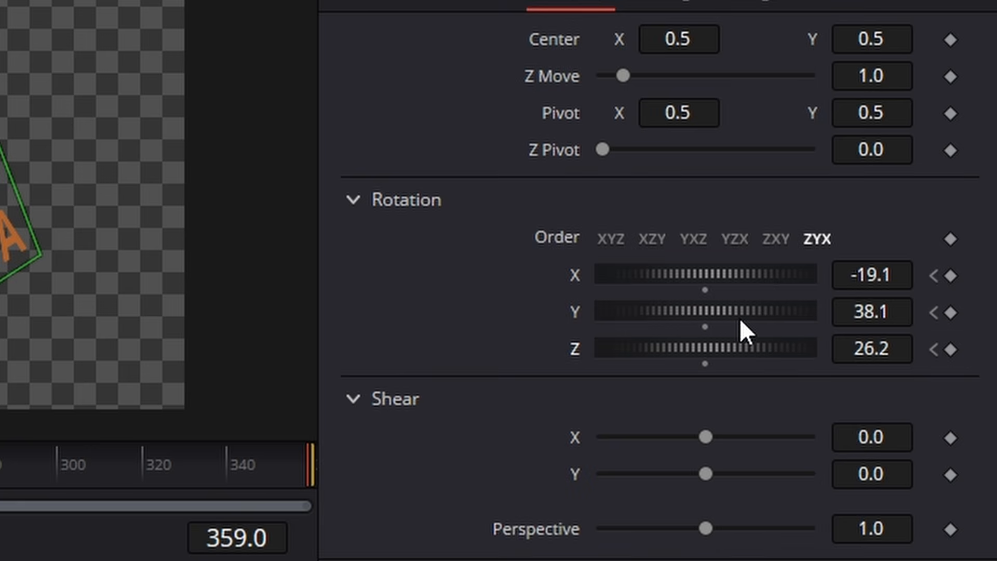
drag(739, 318, 722, 349)
drag(996, 347, 991, 347)
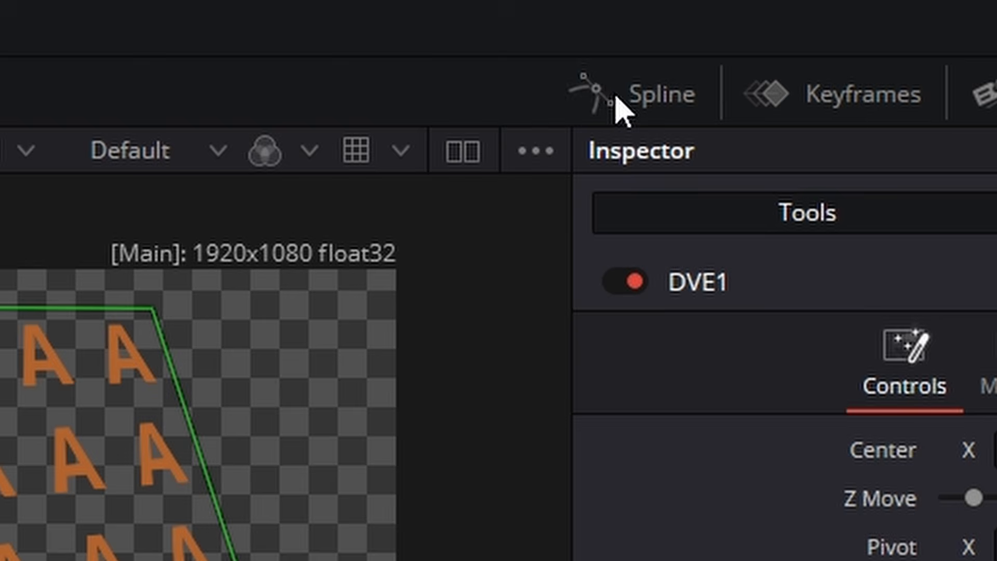
- Show DVE1's rotation curves in the Spline editor, smooth all their keyframes and play back the animation
click(614, 94)
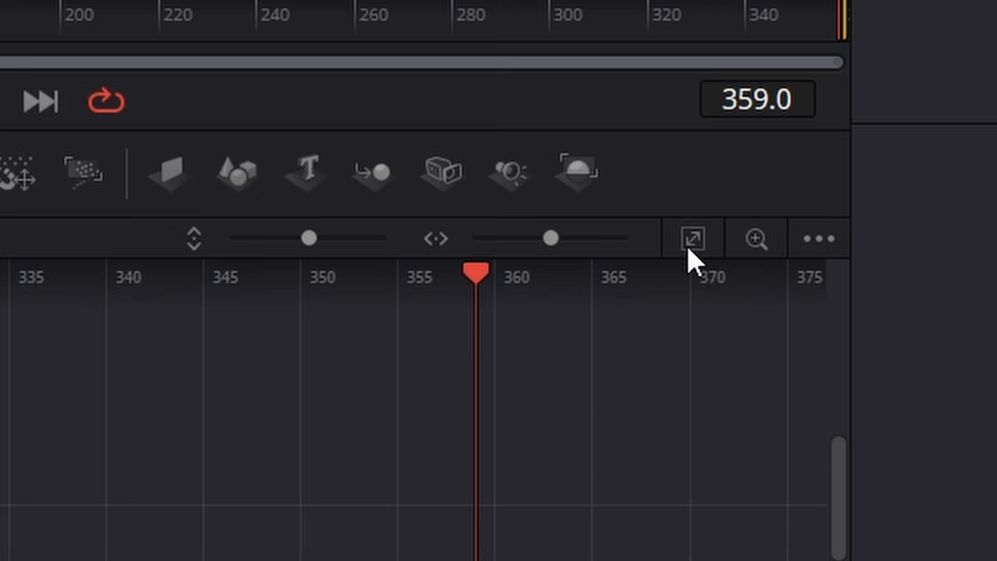
click(756, 353)
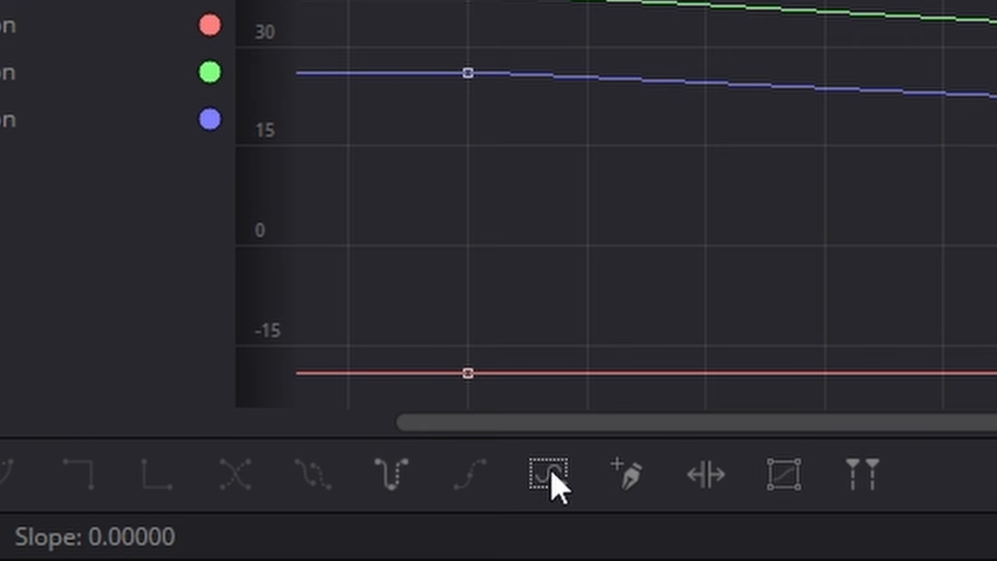
click(551, 475)
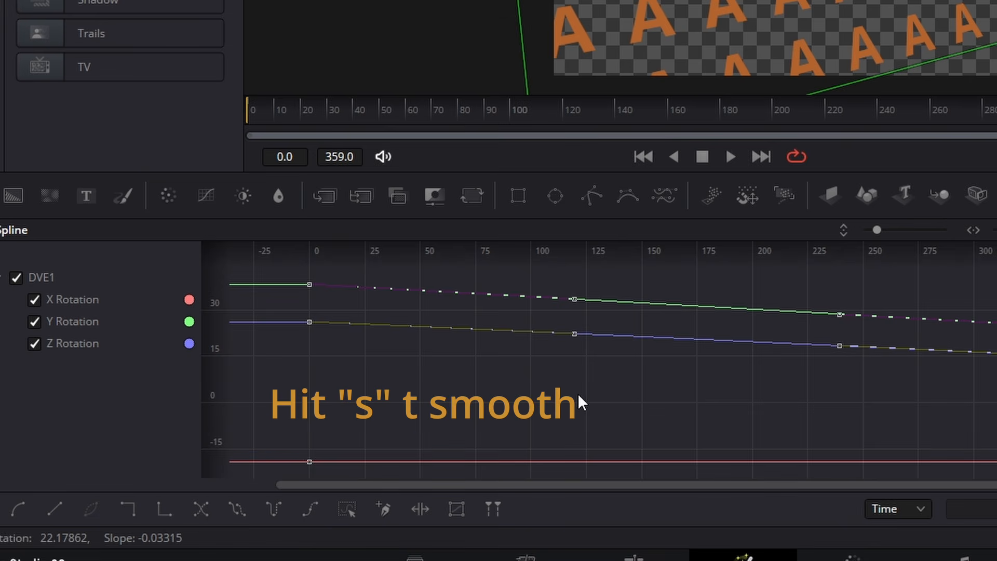
key(s)
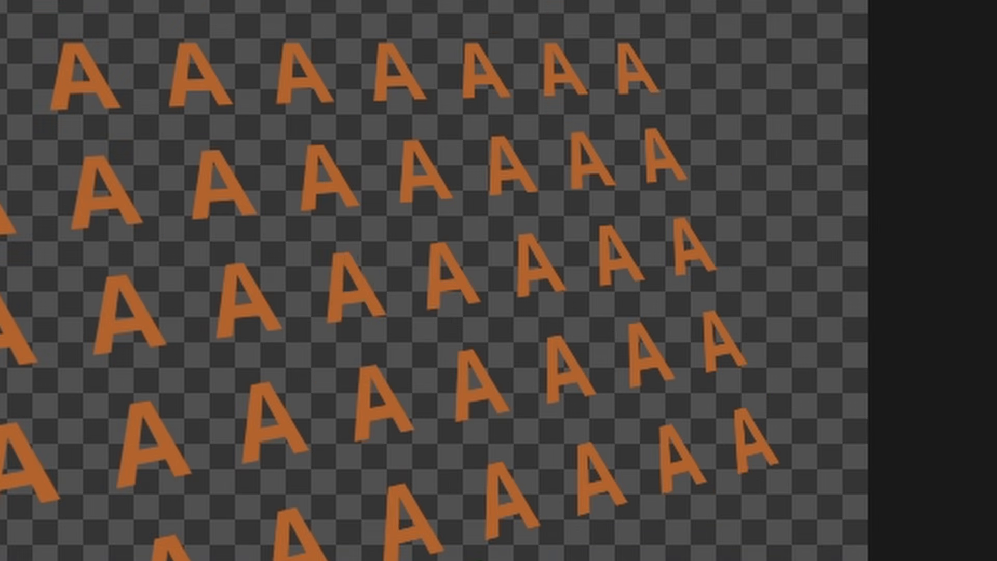
key(space)
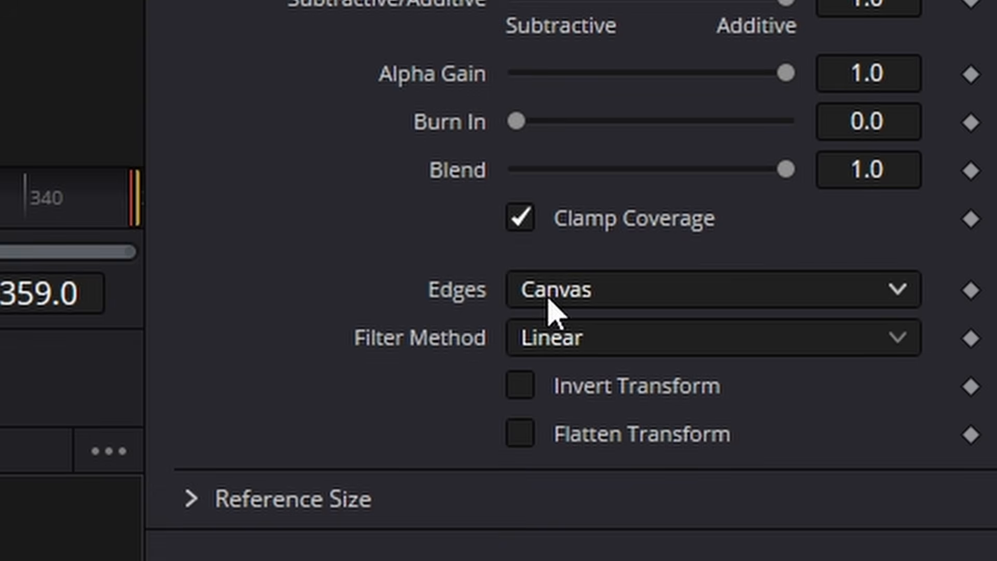
- Set Merge2's Edges to Wrap so the tiles fill the whole frame, and scrub the timeline to check the result
click(585, 303)
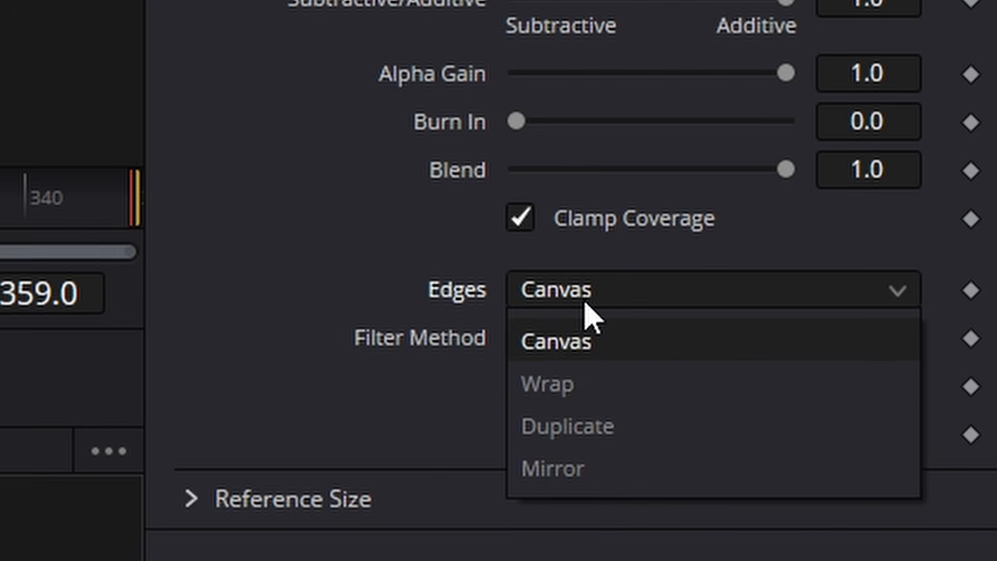
click(601, 387)
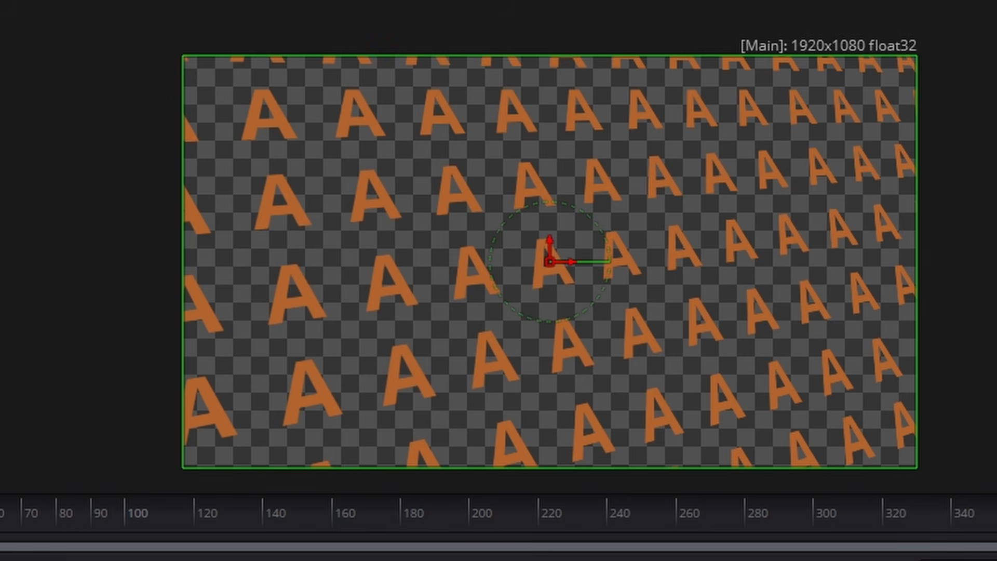
drag(146, 269, 400, 496)
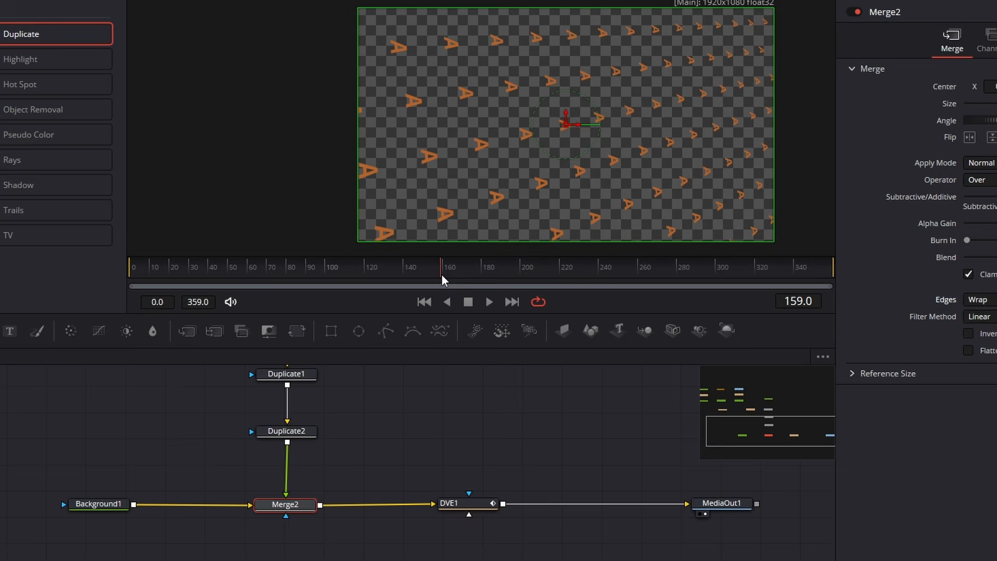
- Merge a new Background4 node over DVE1's output and place it directly above Merge3
drag(768, 409, 812, 431)
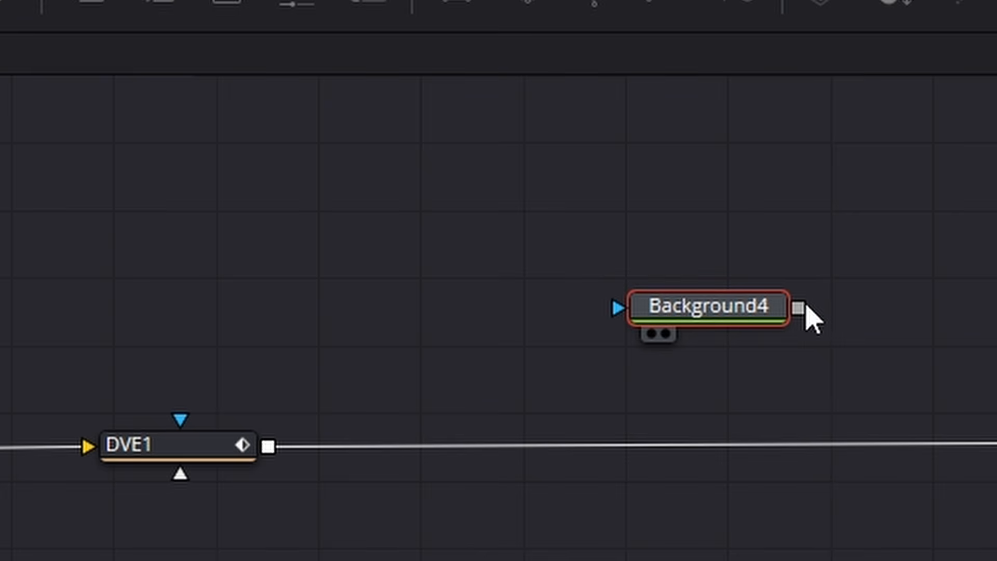
drag(817, 302, 274, 445)
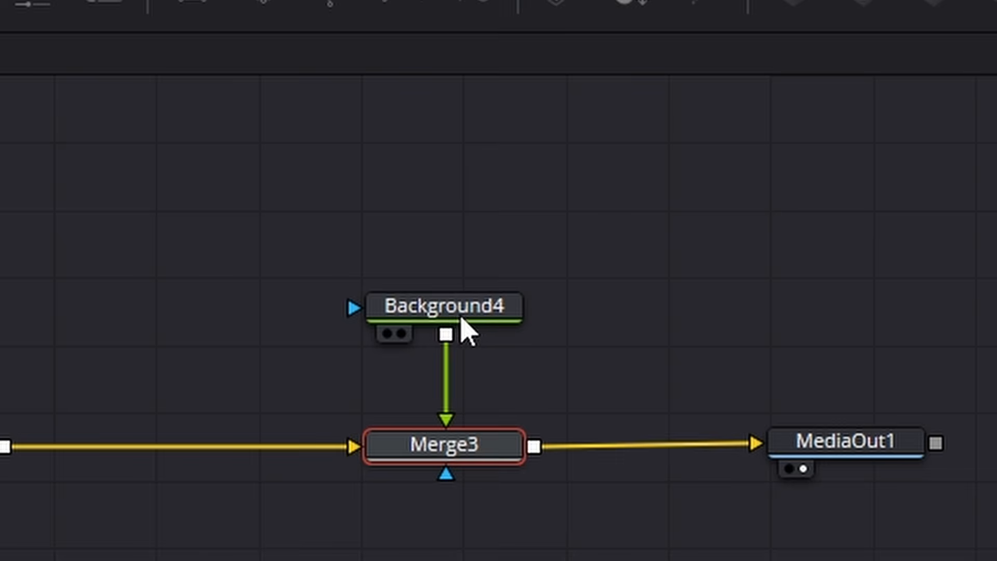
drag(461, 314, 469, 269)
click(466, 268)
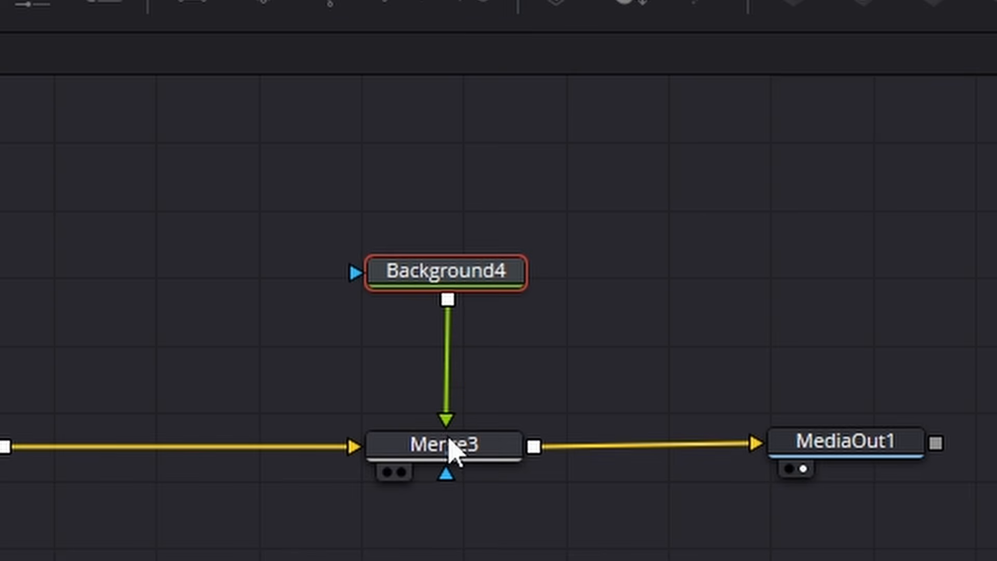
- Swap Merge3's inputs so Background4 becomes the background and DVE1's output the foreground
click(455, 452)
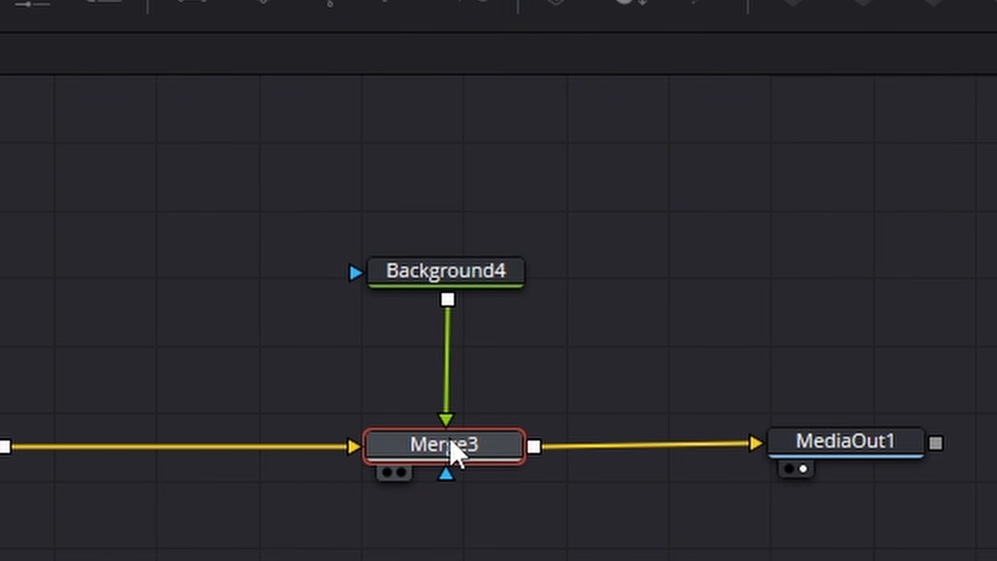
right_click(455, 453)
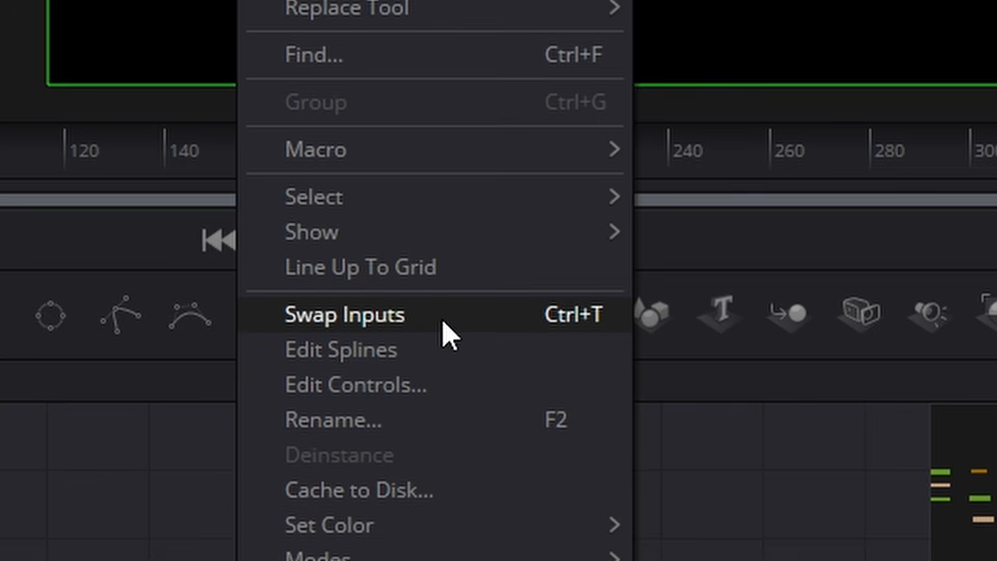
click(444, 323)
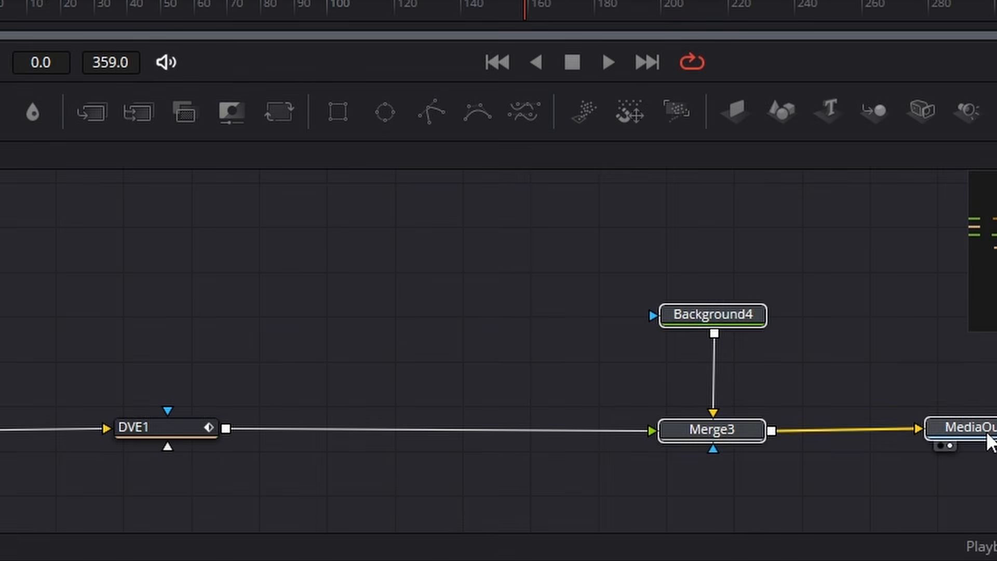
- Insert a Soft Glow node after DVE1 and space out the Background4, Merge3 and MediaOut1 nodes to make room after it
click(187, 426)
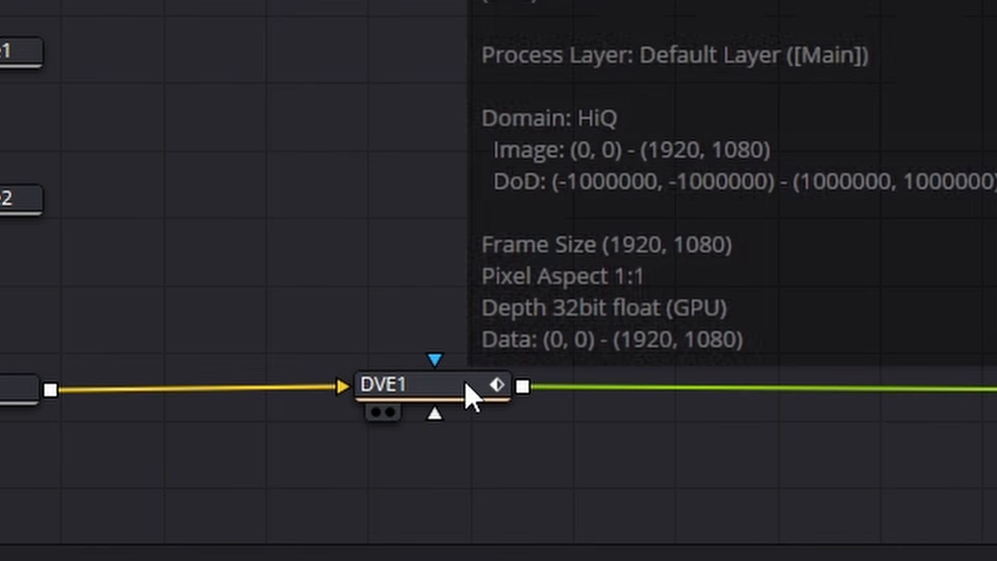
key(shift+space)
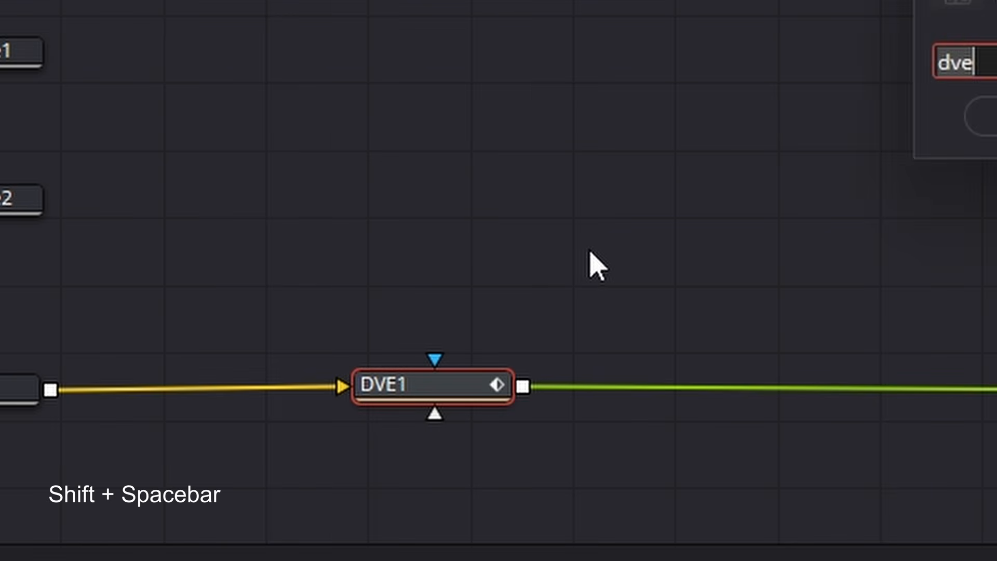
key(BackSpace)
text(soft)
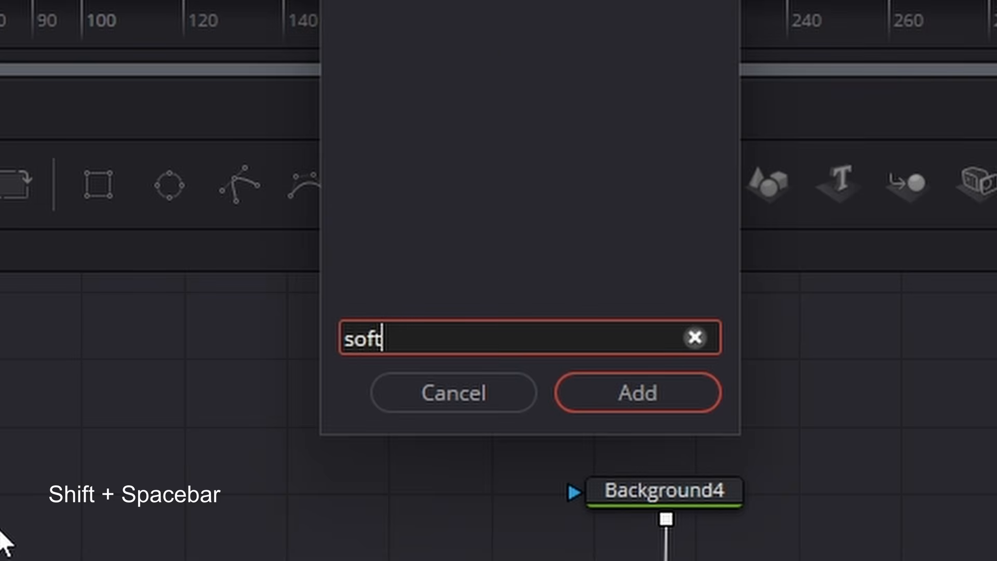
key(Return)
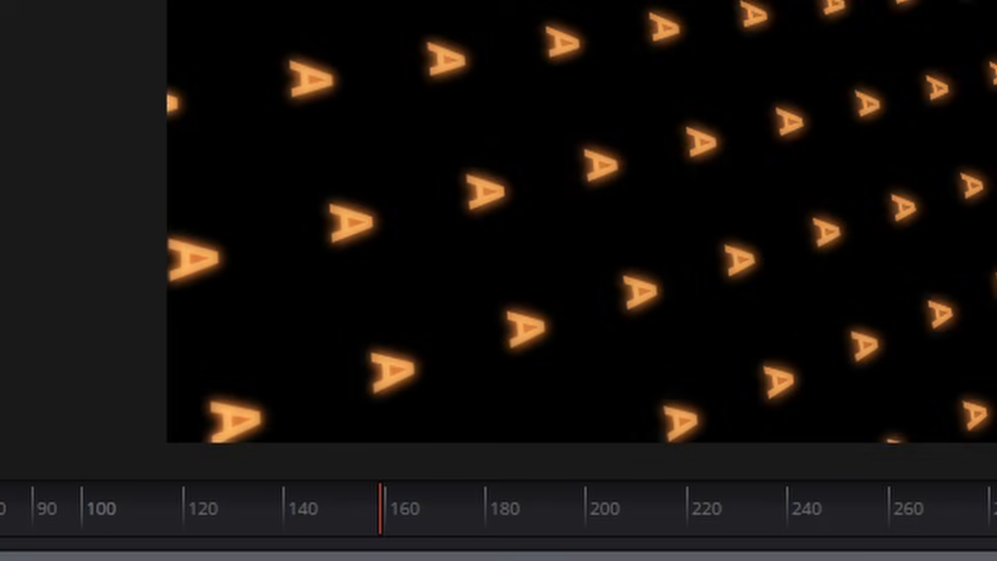
drag(171, 454, 251, 448)
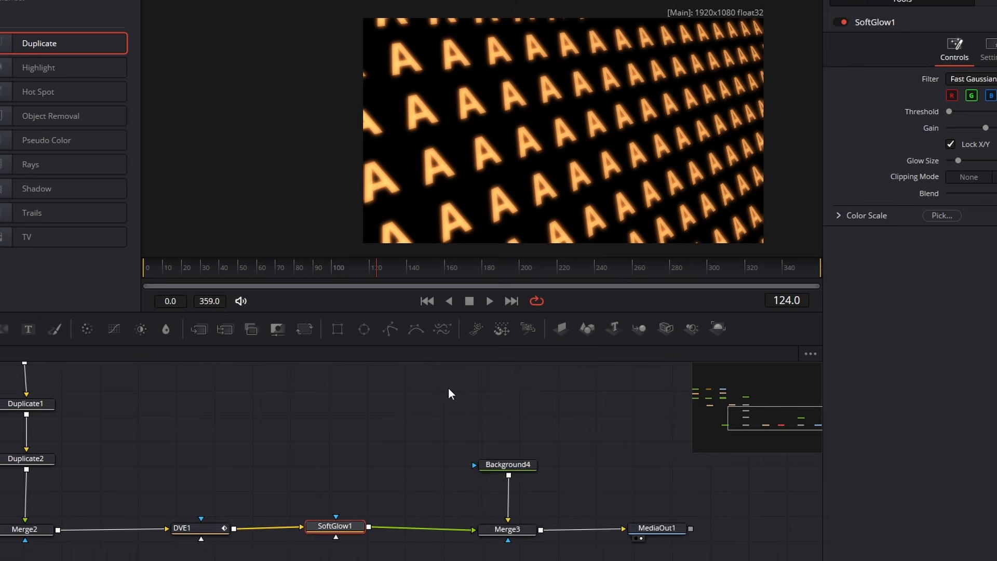
drag(446, 389, 712, 548)
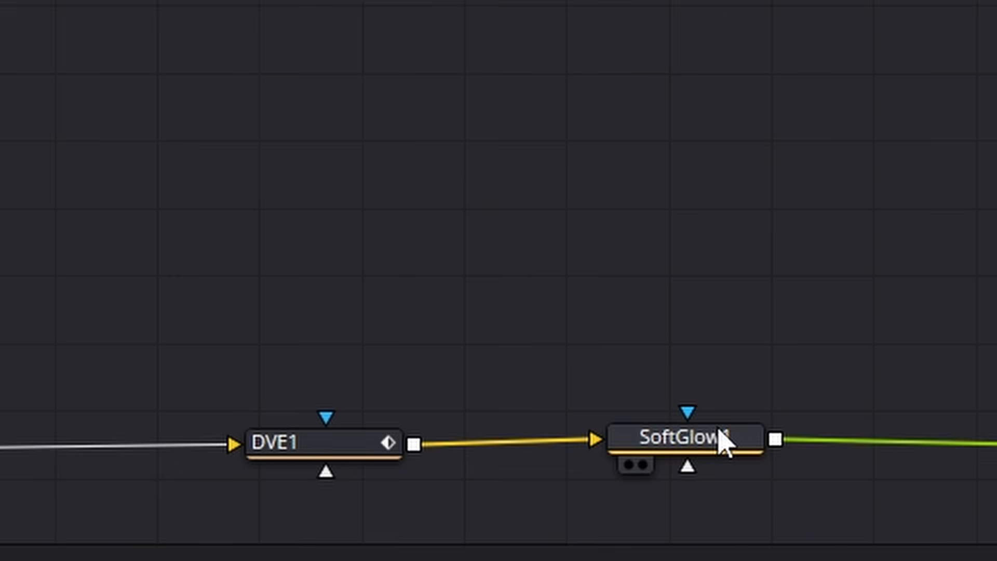
drag(347, 523, 342, 524)
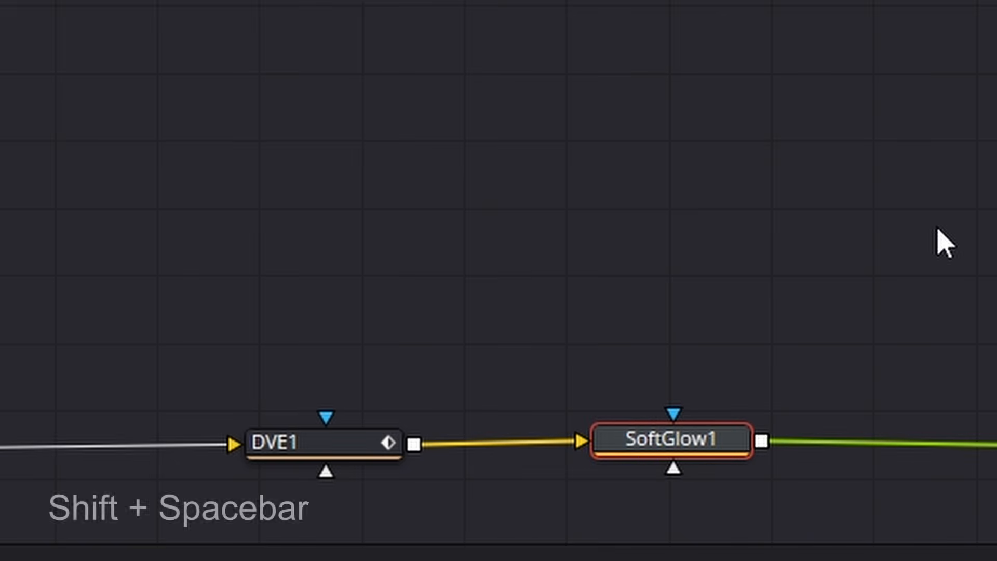
- Insert a Light Rays node between SoftGlow1 and Merge3 and space it away from SoftGlow1
key(shift+space)
key(BackSpace)
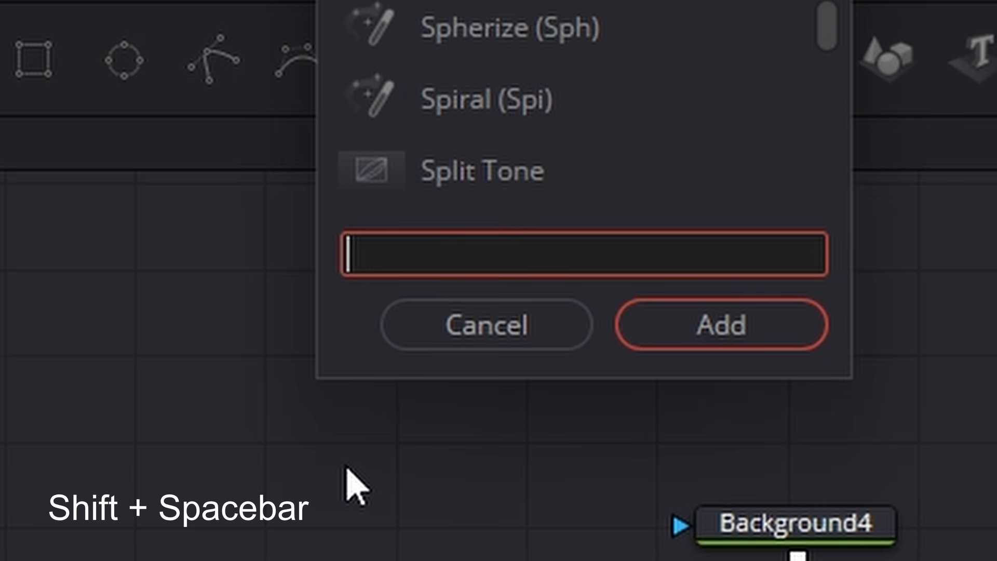
text(ray)
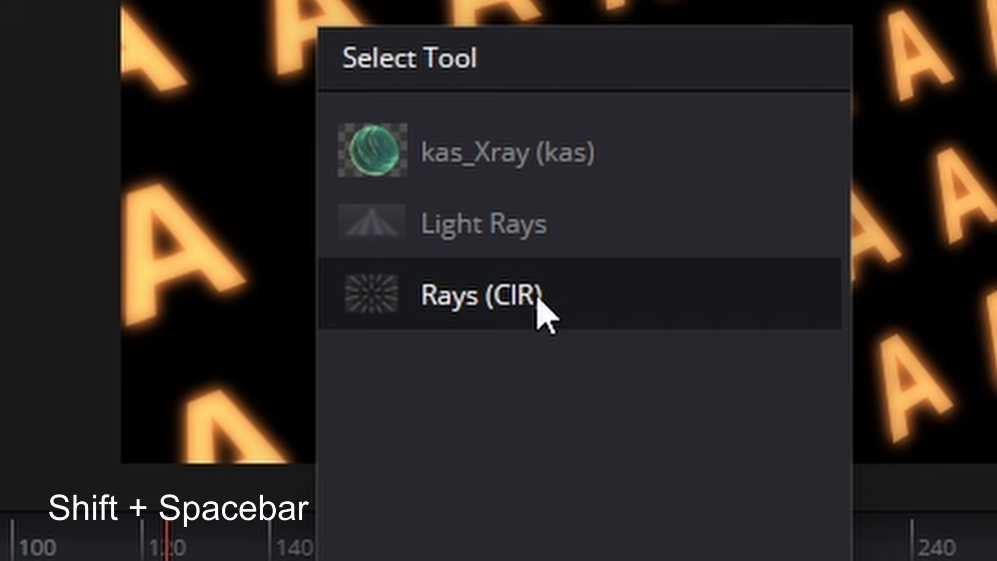
click(514, 225)
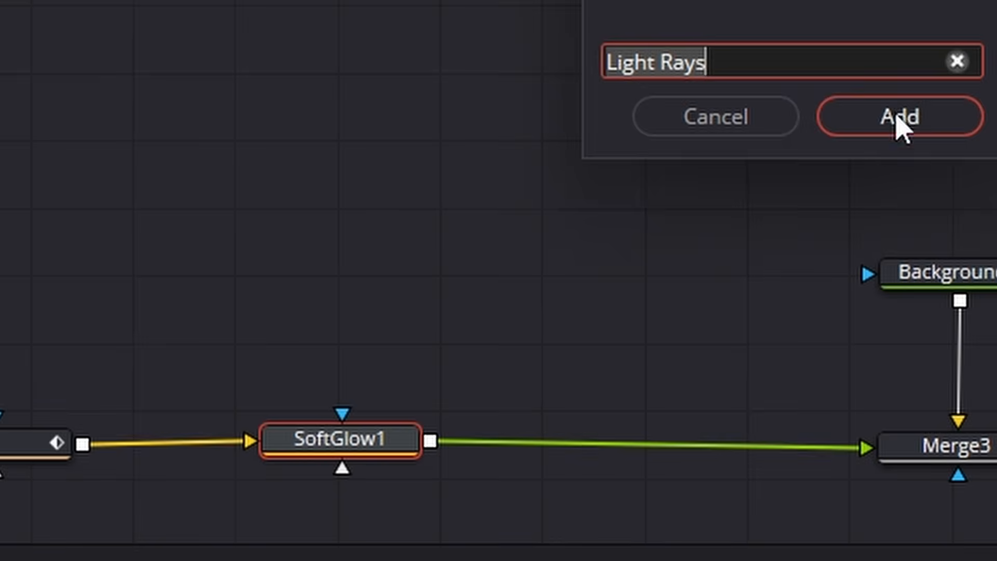
click(899, 115)
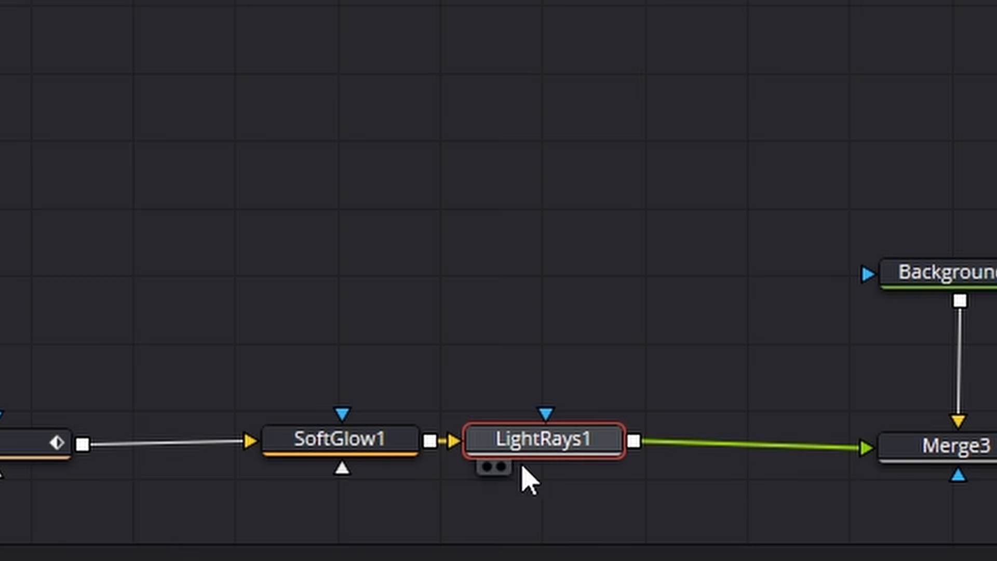
drag(521, 465, 623, 470)
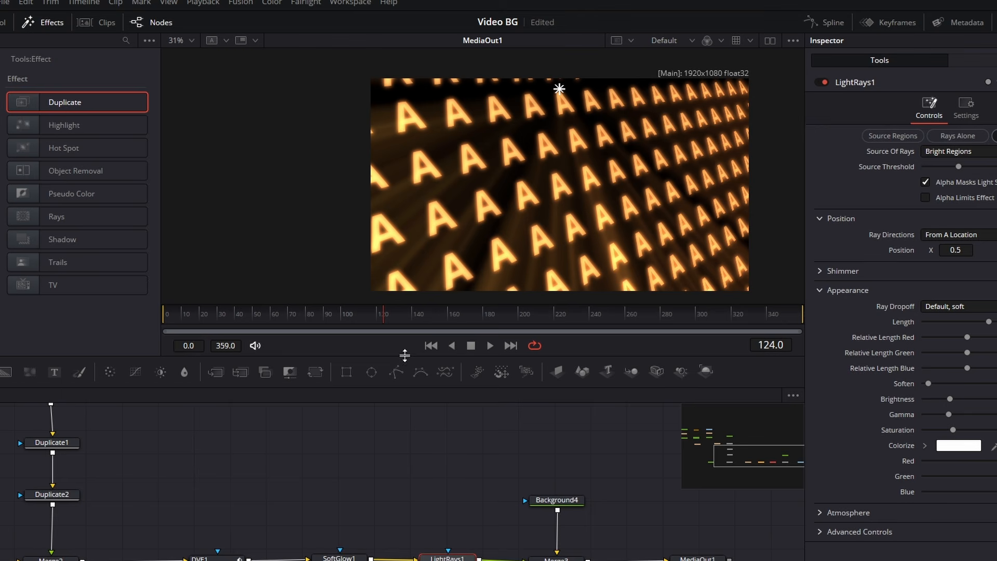
- Enlarge the viewer and try LightRays1's ray source at different places over the letters
drag(404, 355, 393, 373)
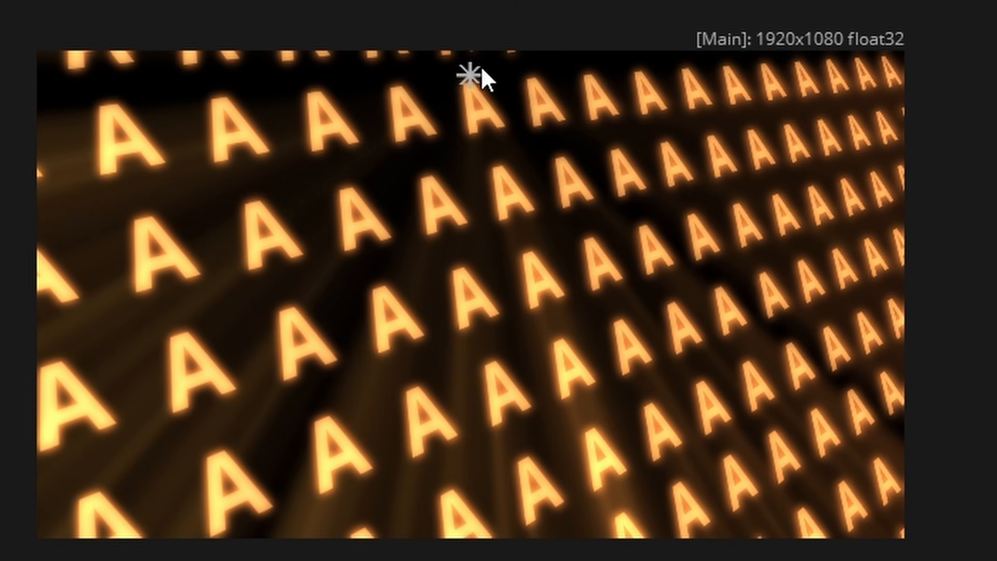
mouse_move(473, 70)
mouse_down()
mouse_move(475, 350)
mouse_move(829, 317)
mouse_move(397, 300)
mouse_move(405, 309)
mouse_move(770, 311)
mouse_up()
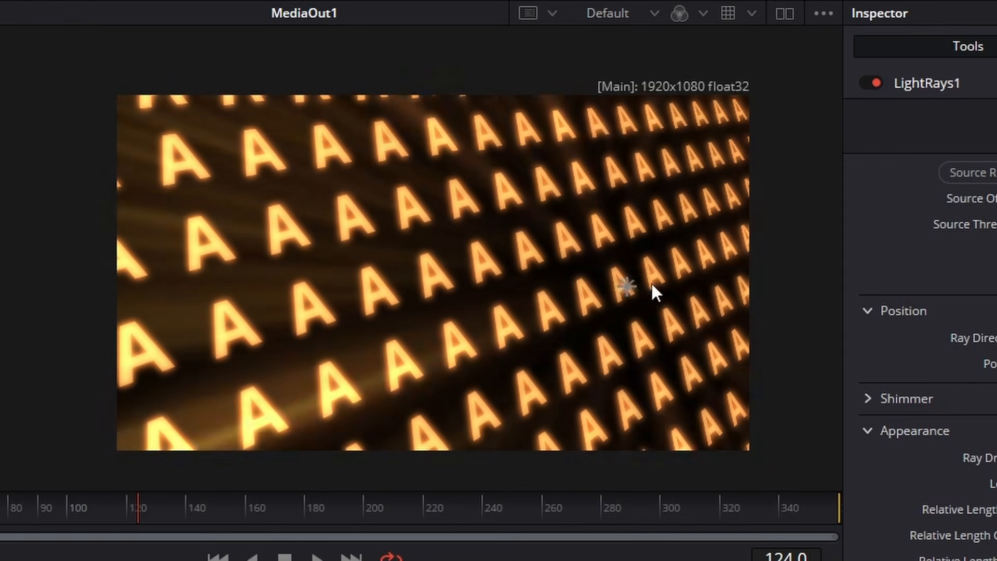
drag(654, 292, 682, 332)
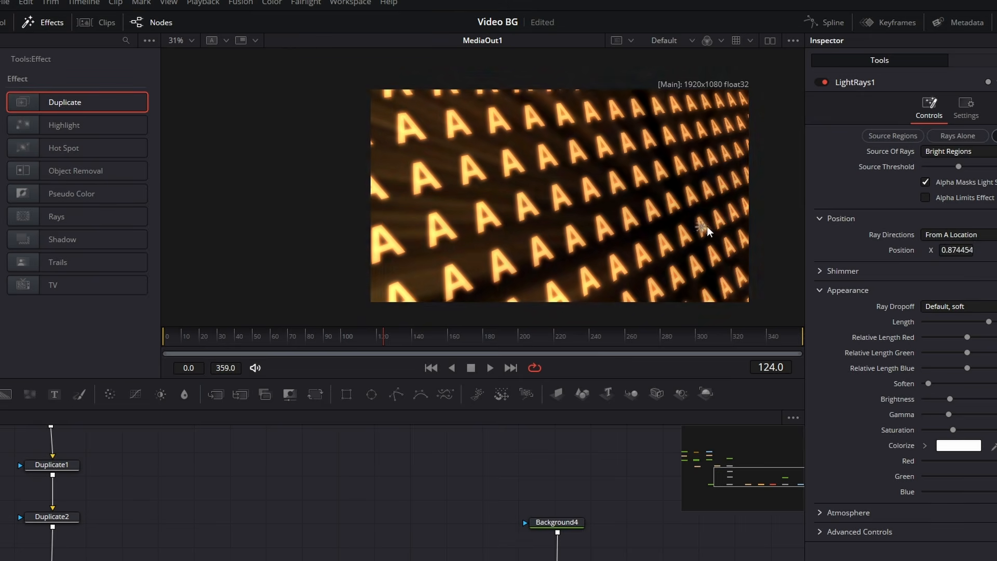
drag(707, 230, 617, 232)
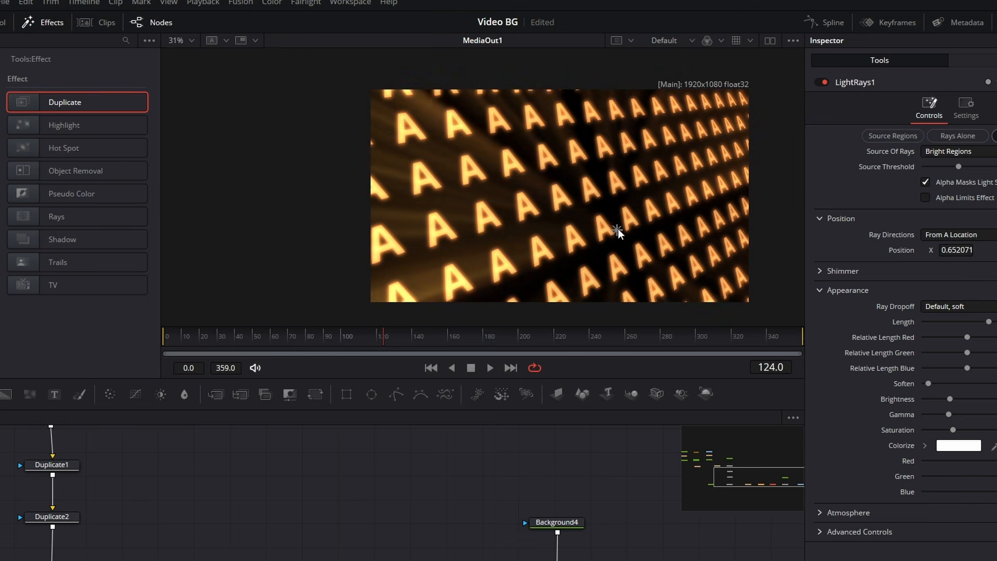
- Keyframe LightRays1's Position just outside the image's upper-left corner at frame 0 and below the image at frame 100
drag(383, 337, 143, 339)
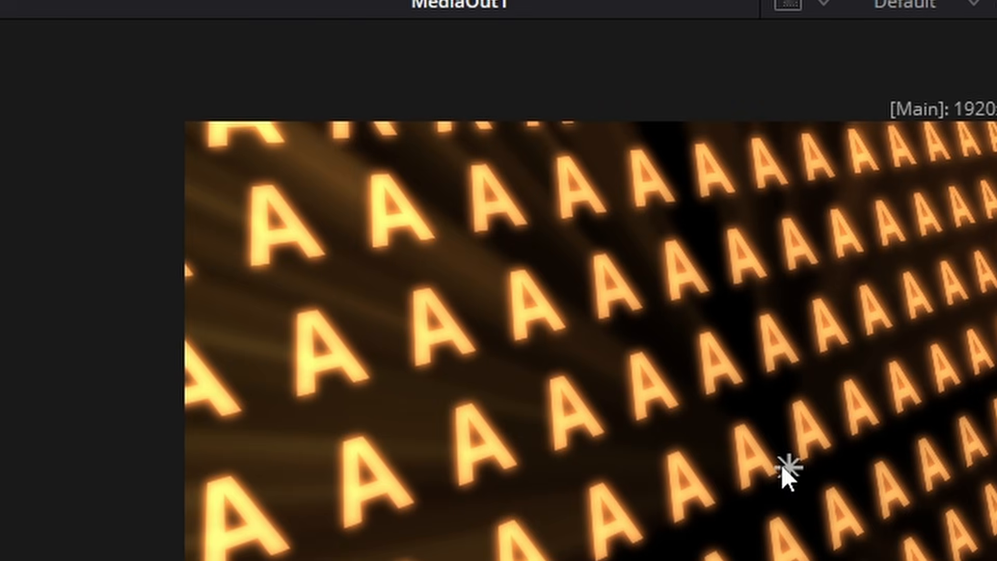
drag(784, 464, 128, 89)
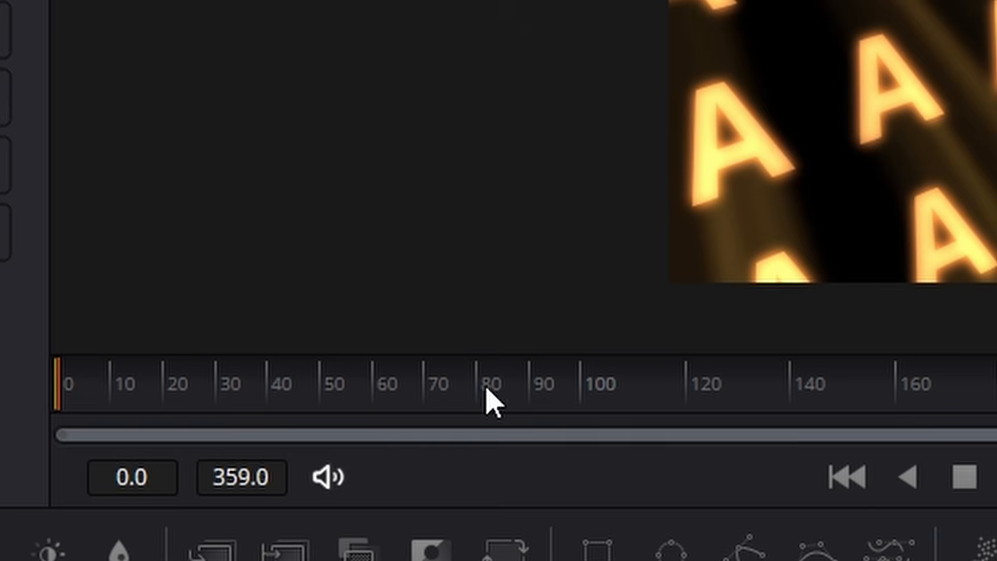
drag(379, 397, 587, 390)
drag(206, 88, 451, 559)
scroll(618, 385, down, 2)
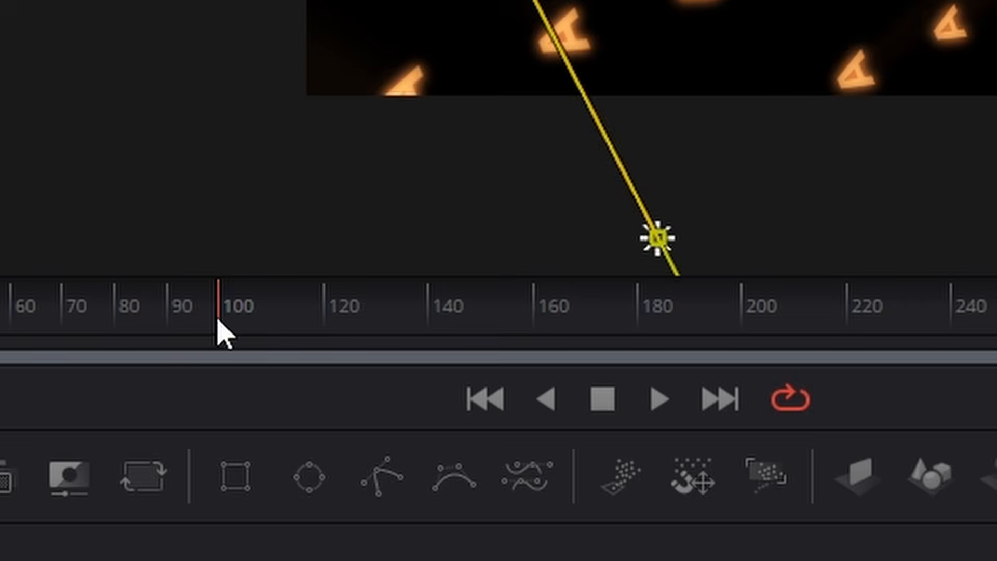
- Keyframe LightRays1's Position just beyond the image's right edge at frame 200
drag(218, 324, 757, 356)
drag(349, 490, 874, 267)
scroll(826, 371, up, 2)
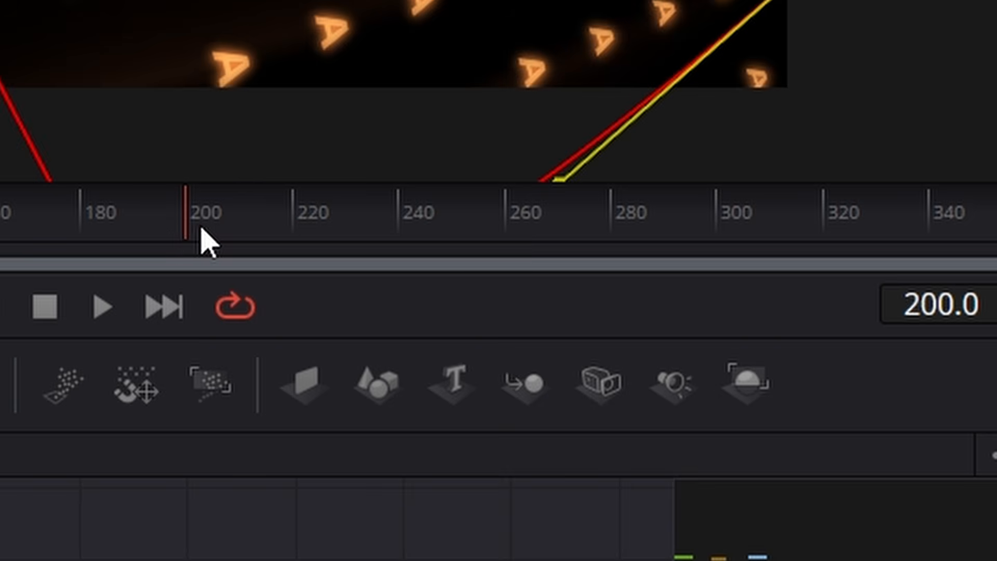
- Keyframe LightRays1's Position above the middle of the image's upper edge at frame 270
drag(403, 533, 641, 546)
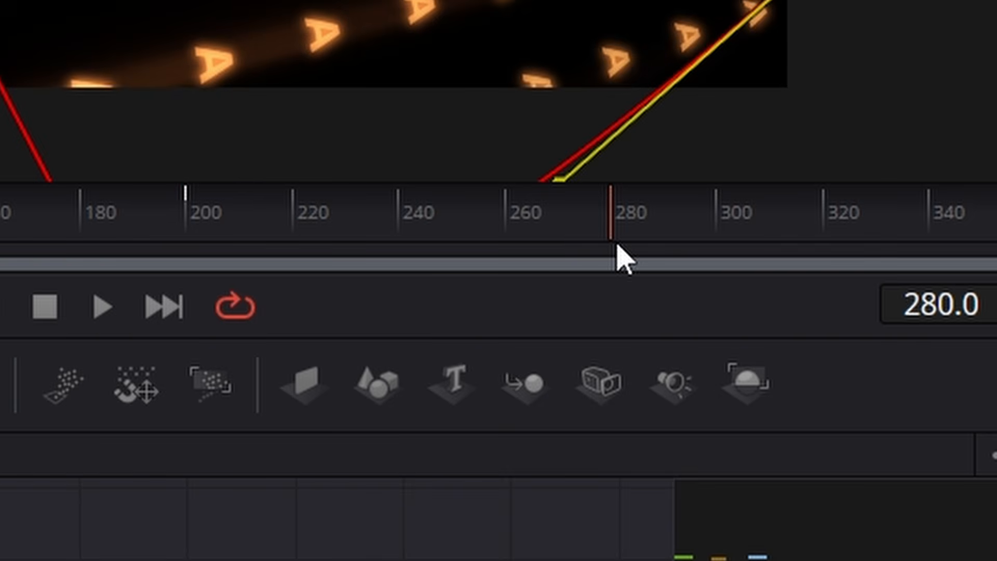
drag(617, 244, 561, 260)
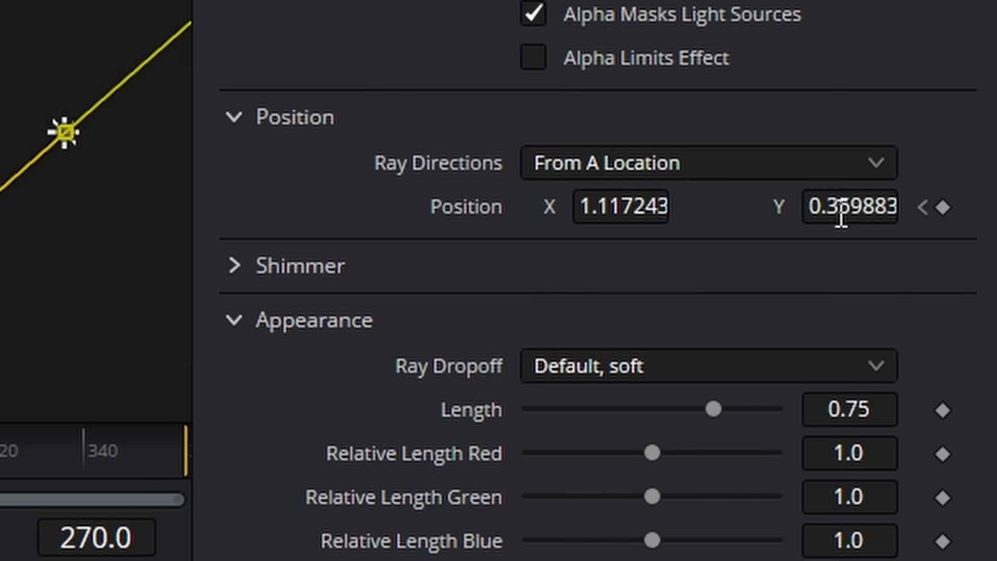
drag(841, 215, 994, 215)
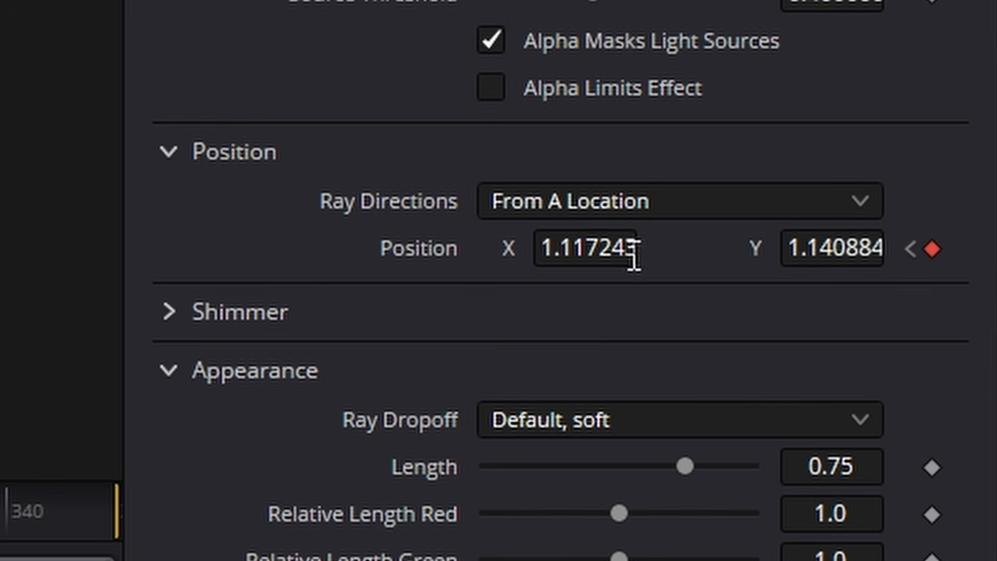
drag(623, 251, 530, 250)
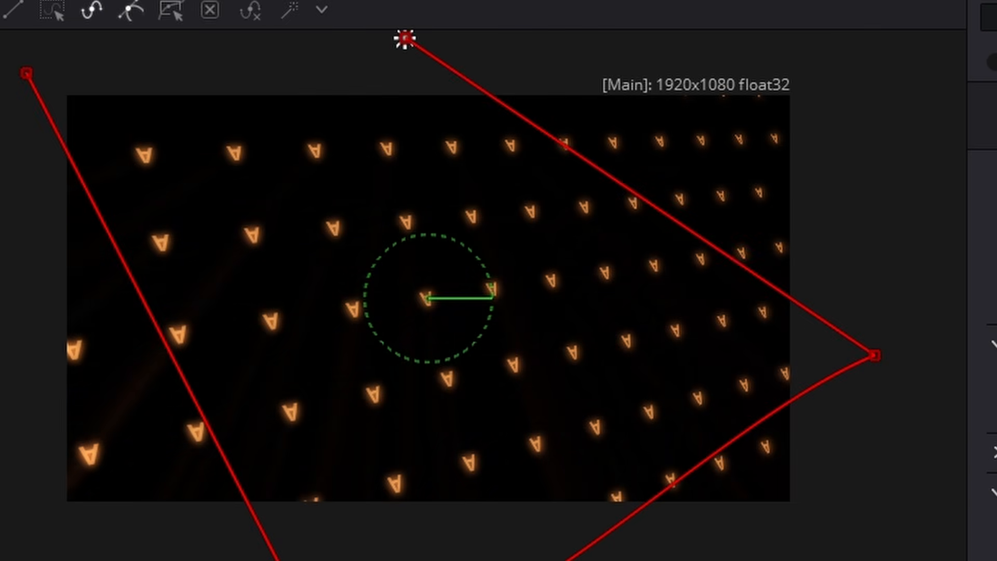
- Keyframe LightRays1's Position just beyond the image's left edge near its lower corner at frame 359
drag(211, 235, 727, 251)
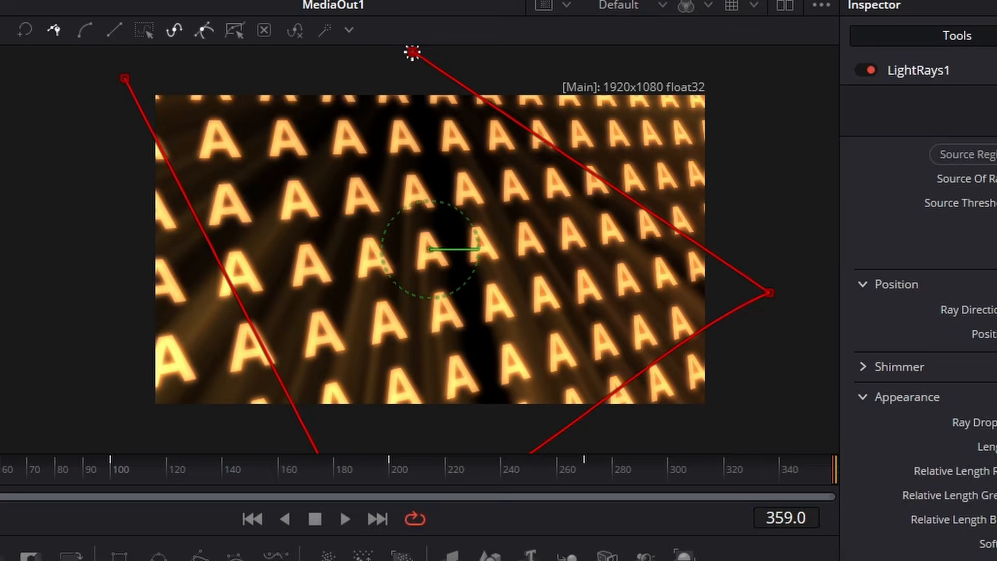
drag(834, 291, 738, 292)
drag(593, 292, 519, 292)
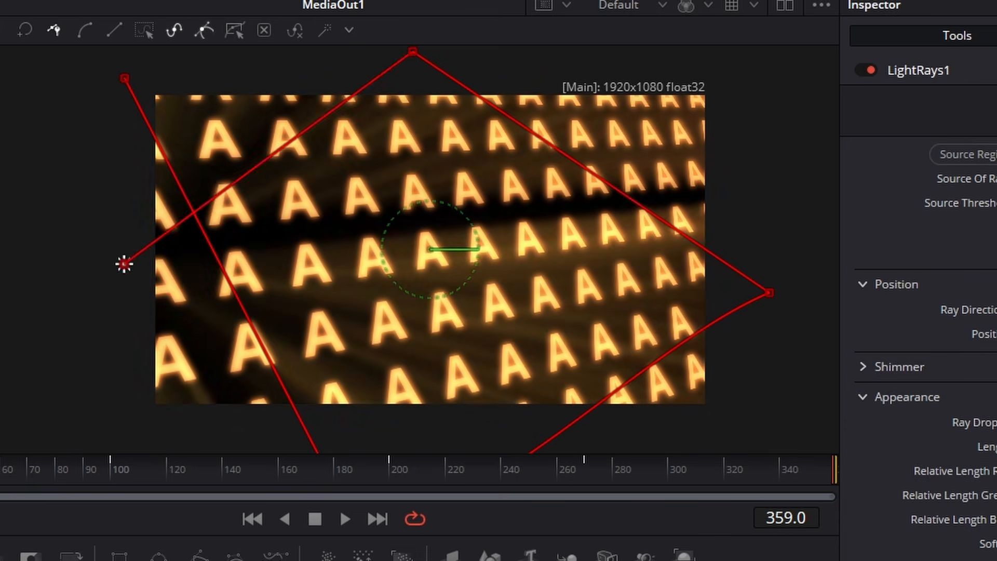
drag(848, 294, 832, 294)
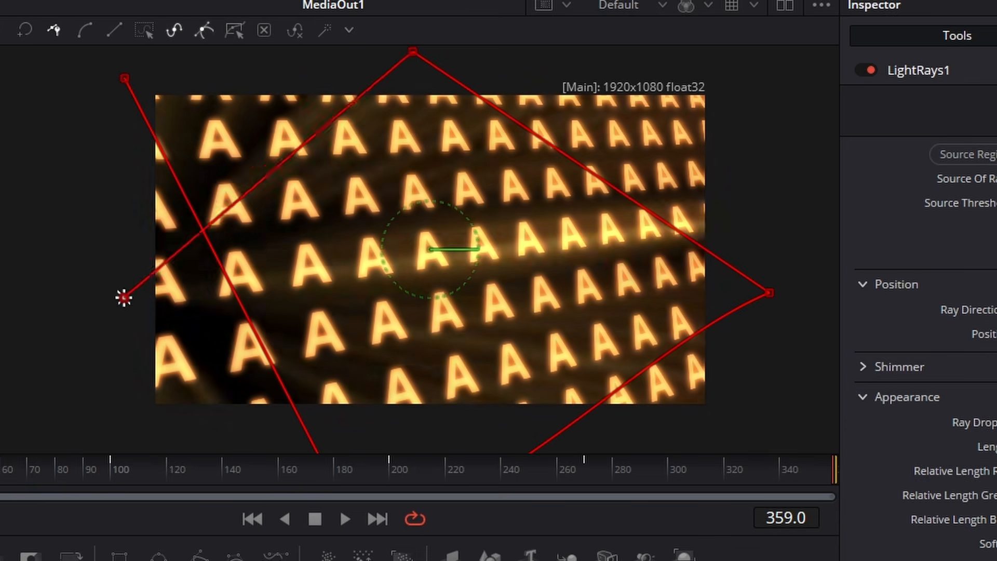
drag(124, 298, 124, 390)
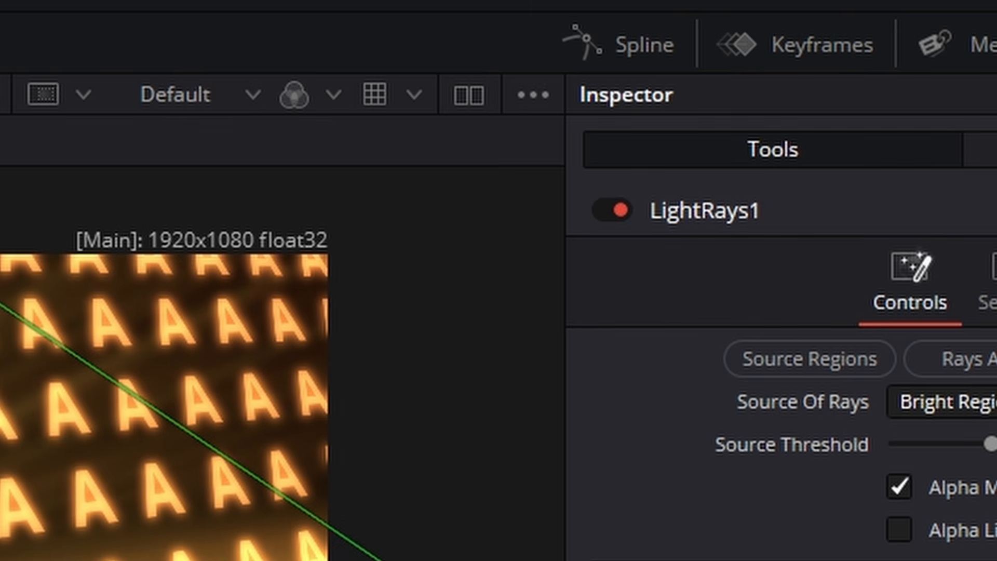
- Show LightRays1's Displacement curve in the Spline editor, fit it to the view and smooth all its keyframes
click(621, 33)
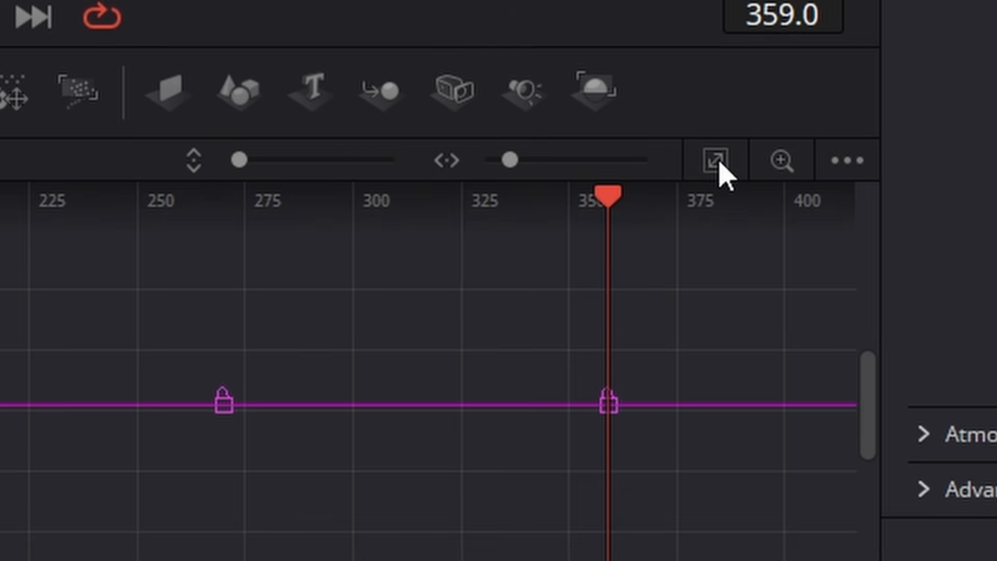
click(719, 164)
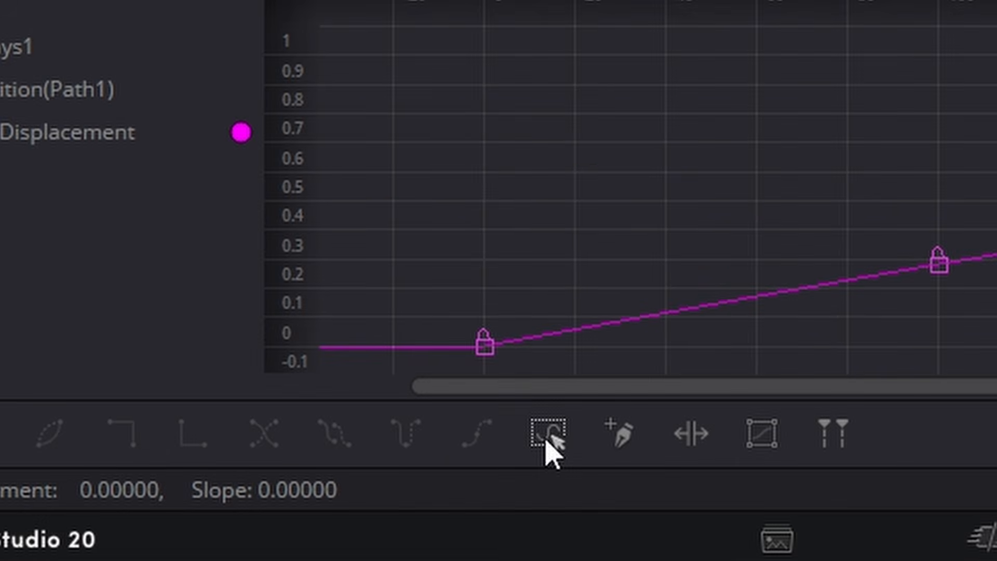
click(549, 441)
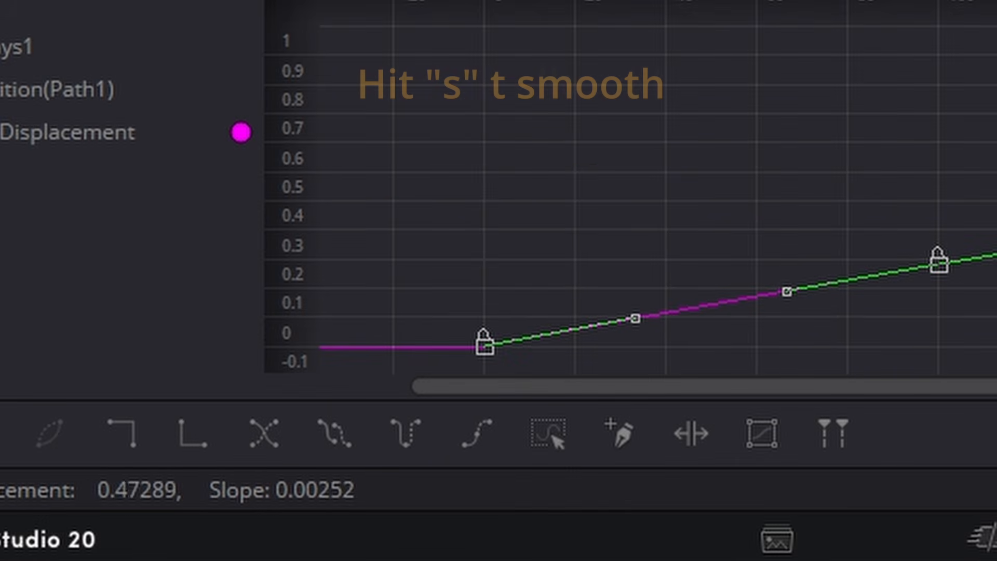
key(s)
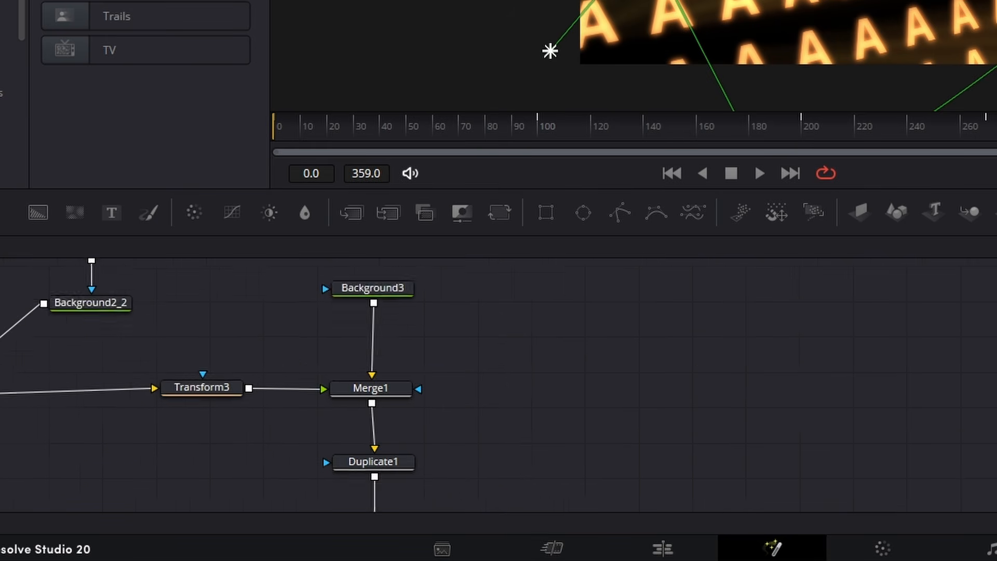
- Select the Switch1 node and keyframe its Source as Text at frame 0
drag(498, 280, 839, 331)
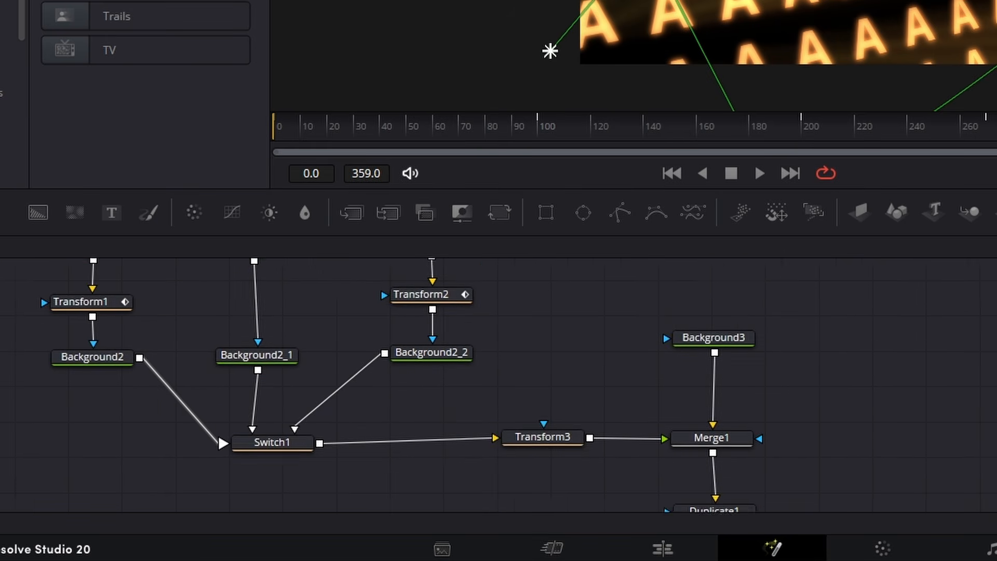
drag(521, 328, 587, 320)
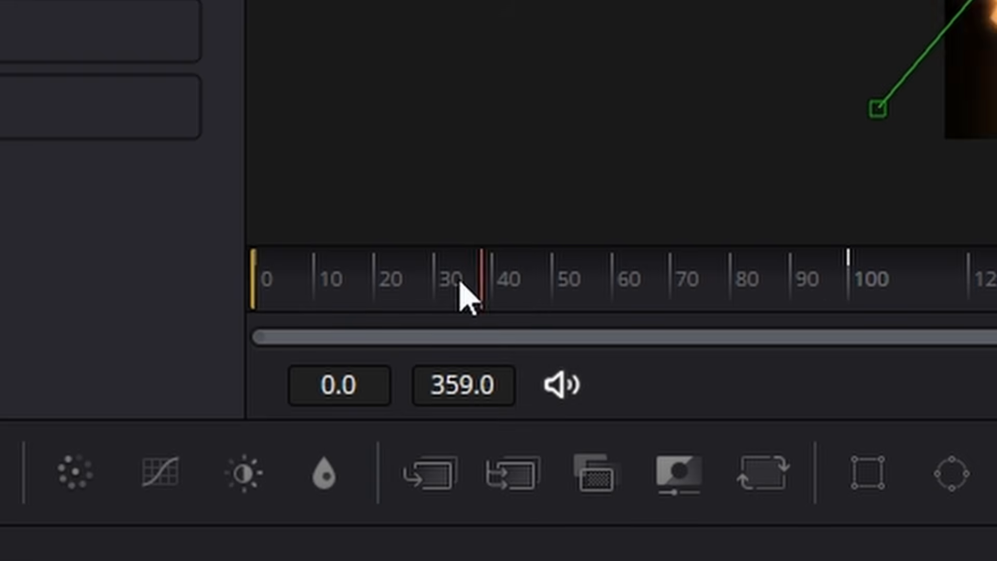
drag(461, 289, 228, 296)
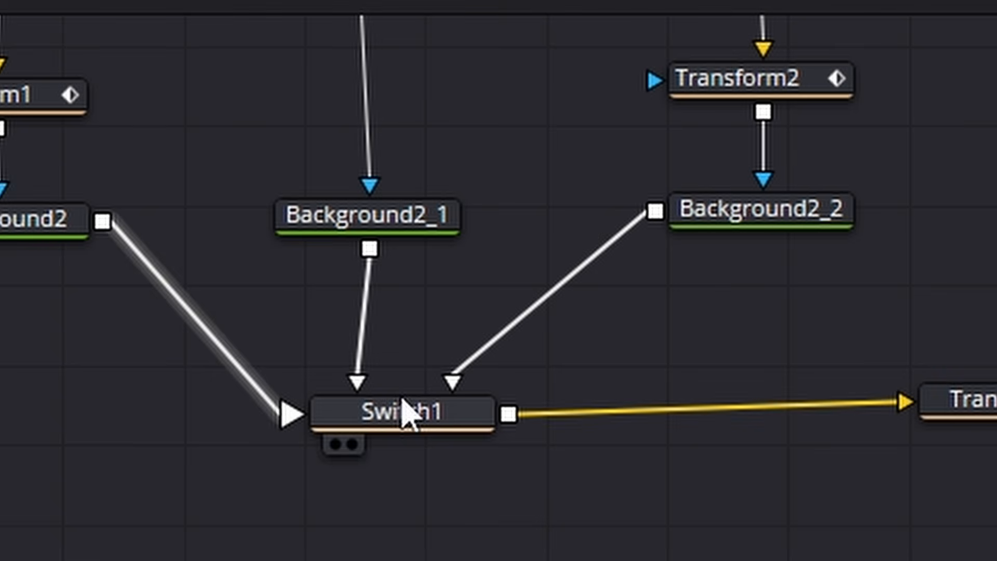
click(403, 413)
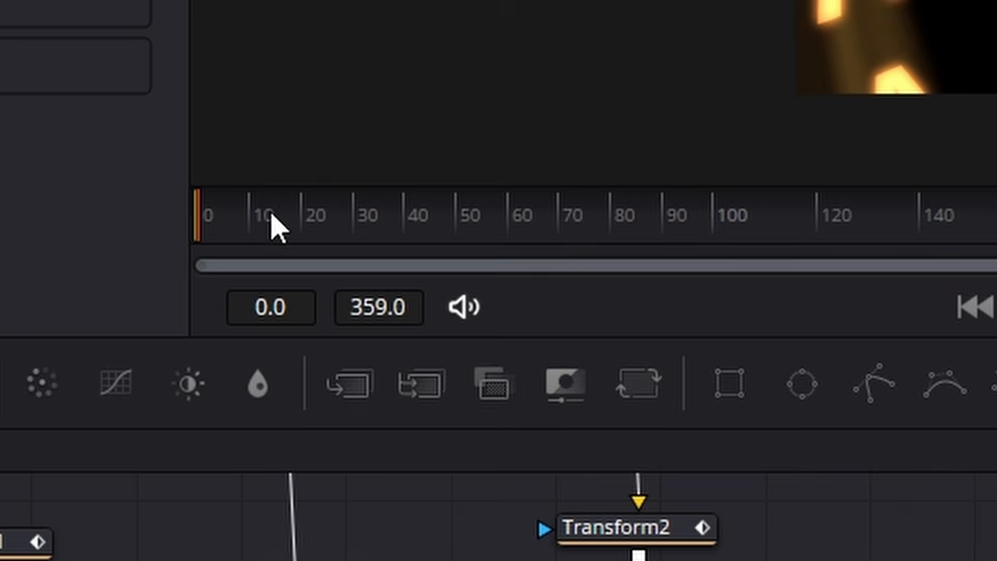
- Keyframe Switch1's Source as Box at about frame 70 and as Logo at about frame 125
drag(274, 223, 571, 231)
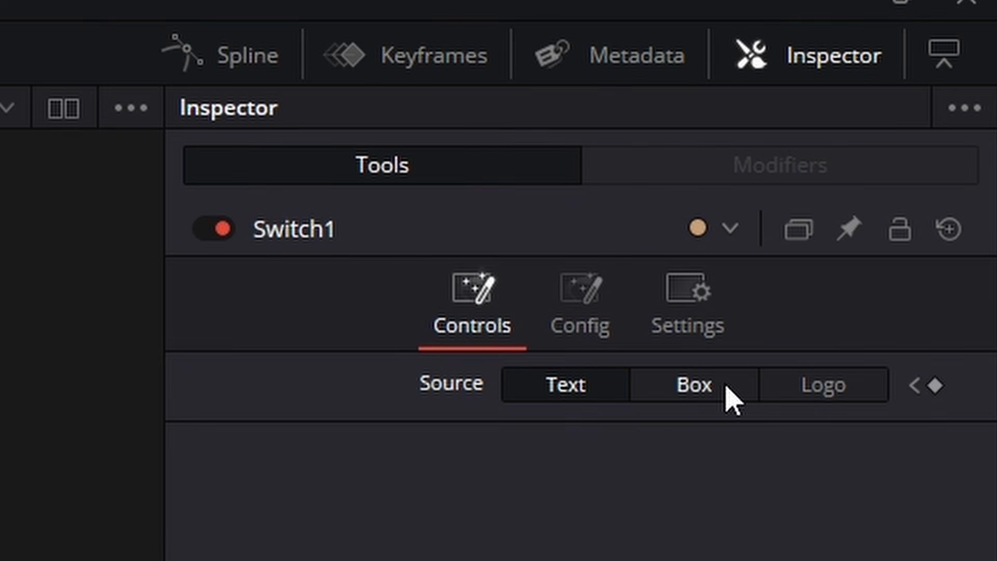
click(695, 385)
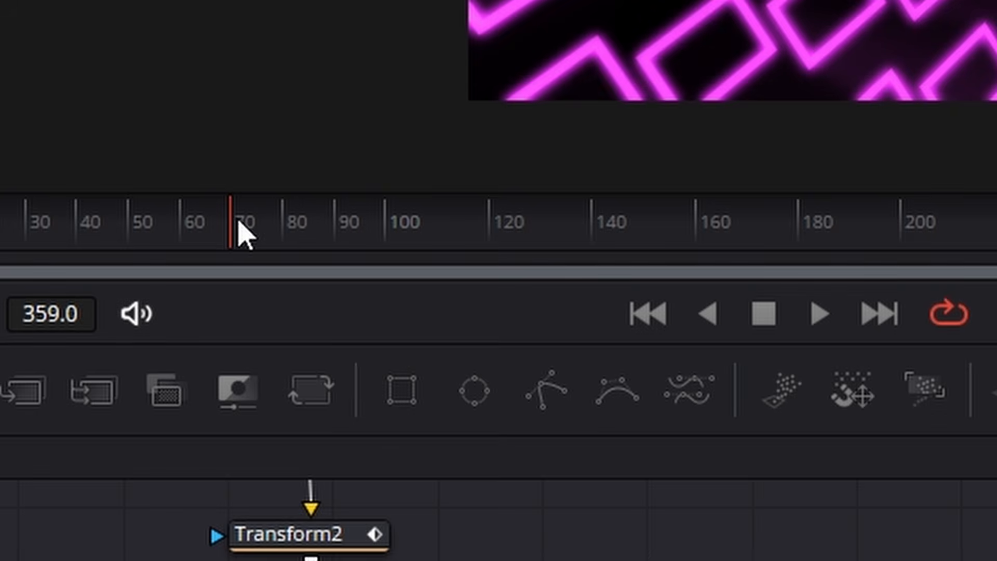
drag(238, 232, 520, 218)
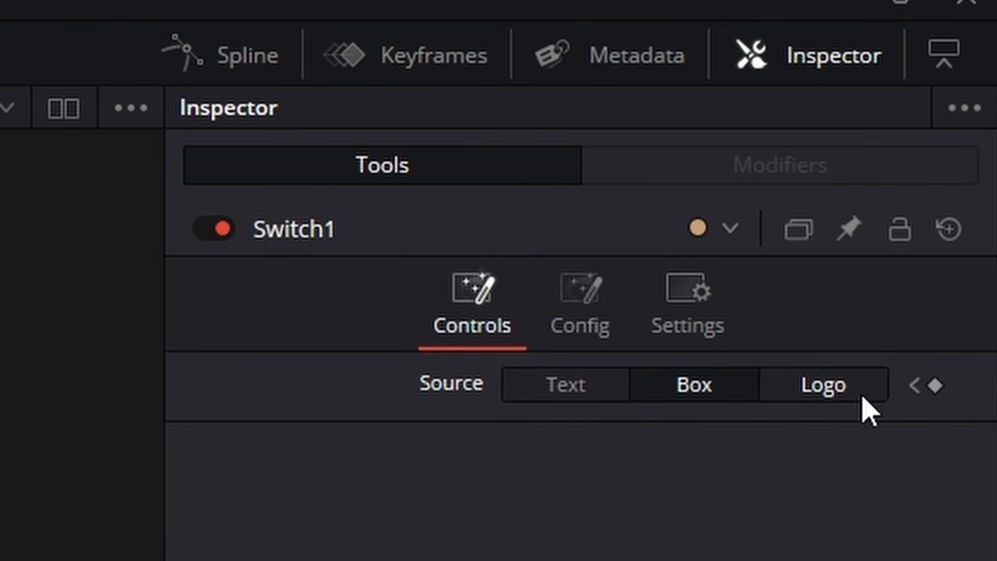
click(858, 395)
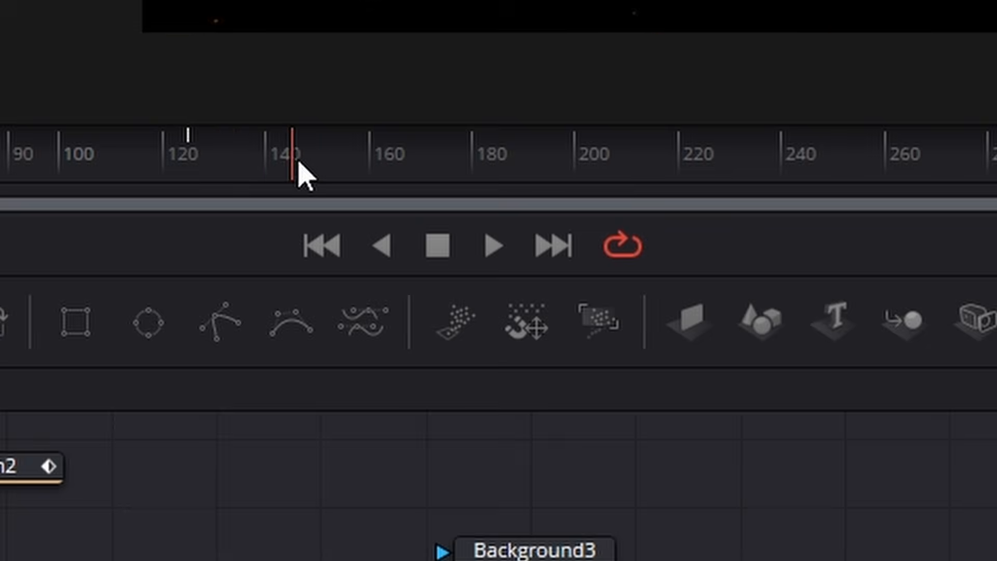
- Fit Switch1's Source curve in the Spline editor and set all its keyframes to PingPong
drag(296, 156, 474, 165)
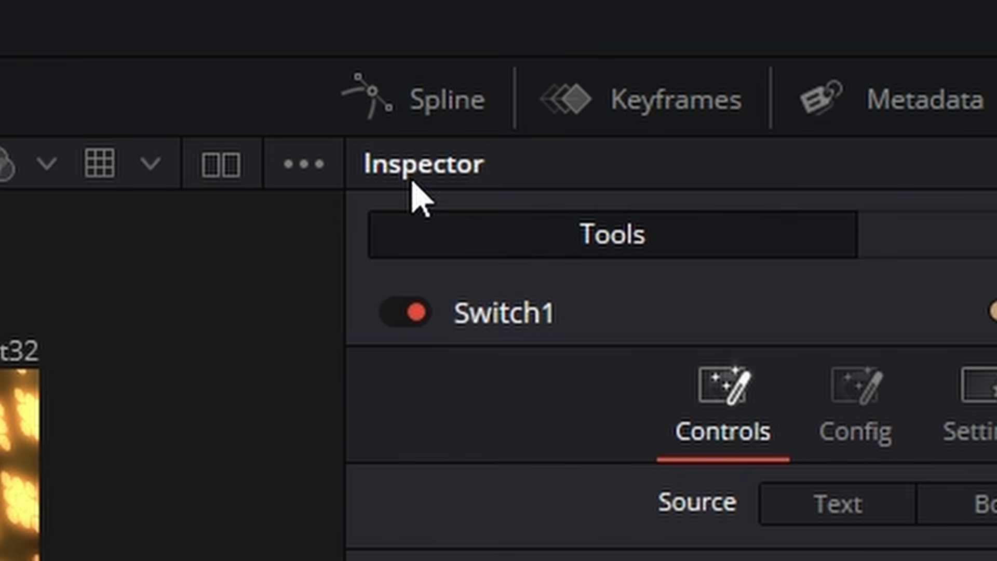
click(416, 100)
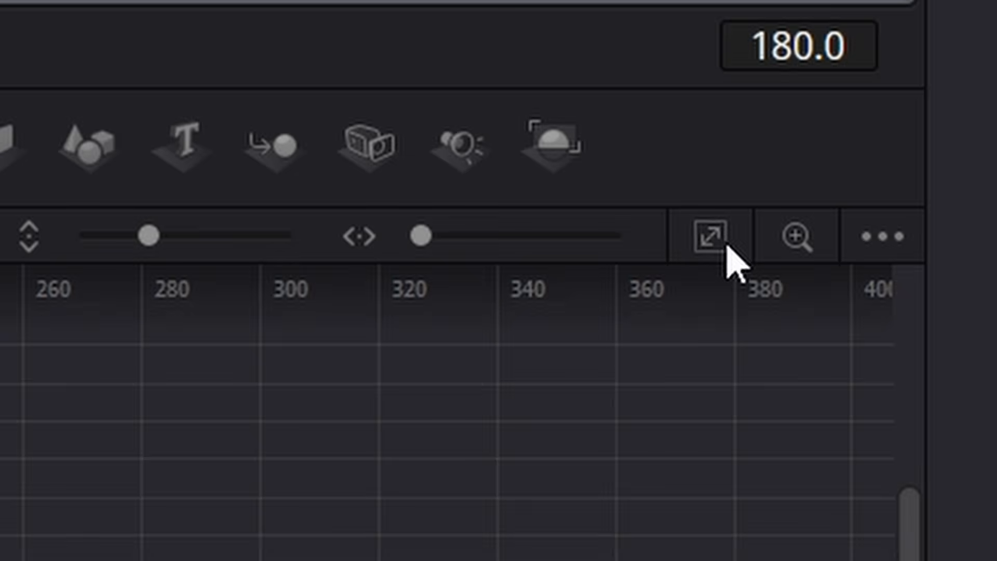
click(712, 240)
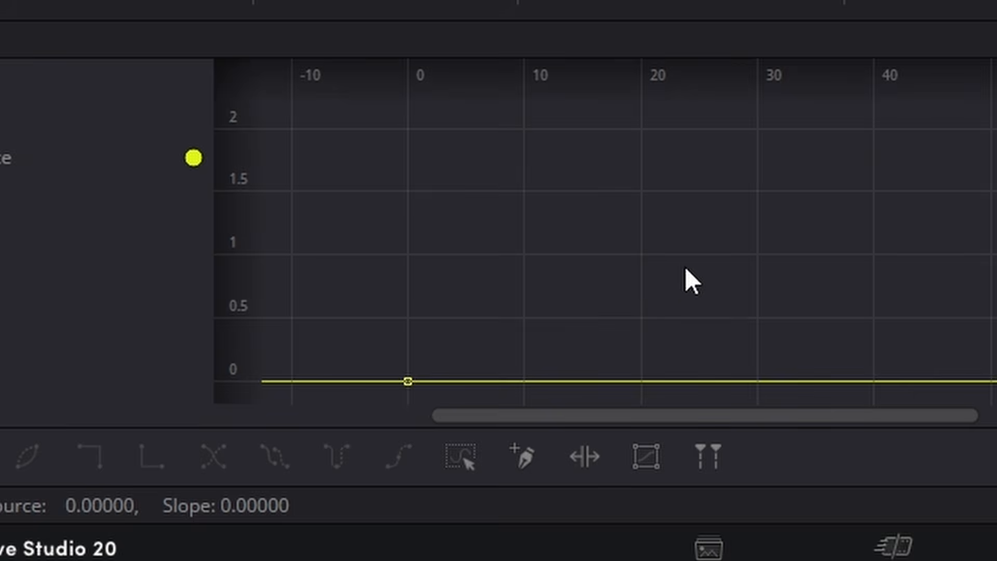
click(460, 448)
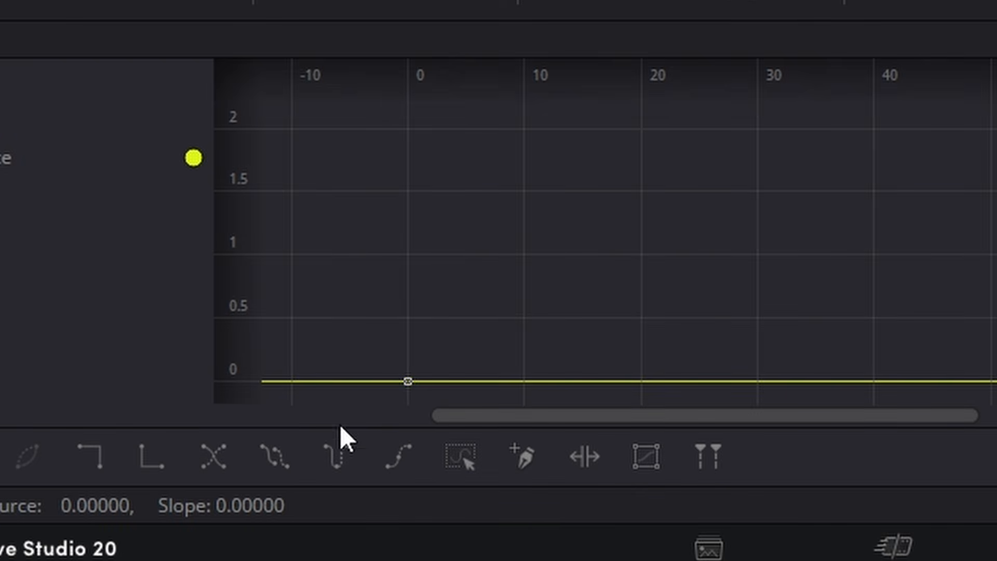
click(338, 460)
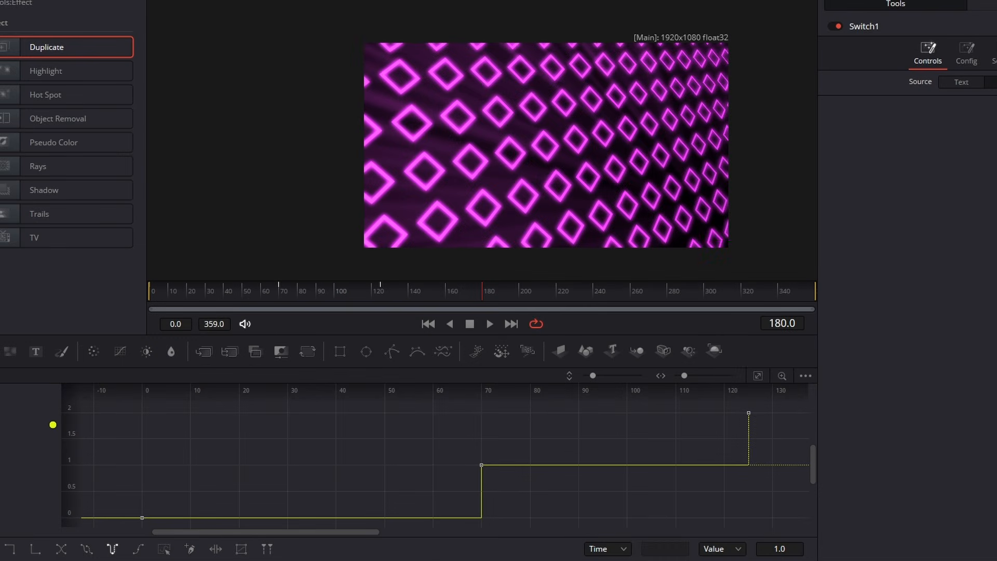
key(F8)
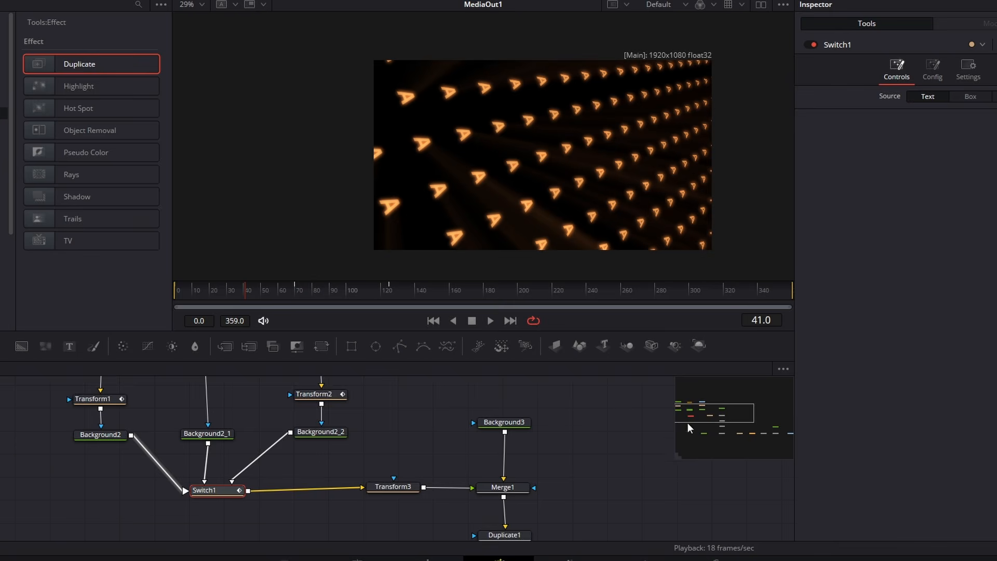
- Select the Duplicate1 node and open its Time Offset value for editing
drag(687, 422, 723, 429)
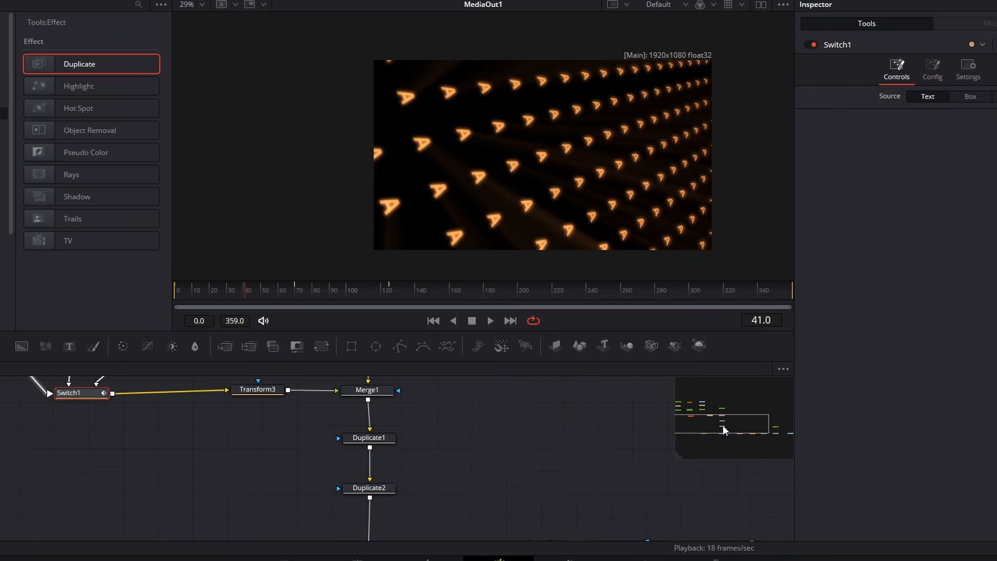
drag(722, 424, 724, 425)
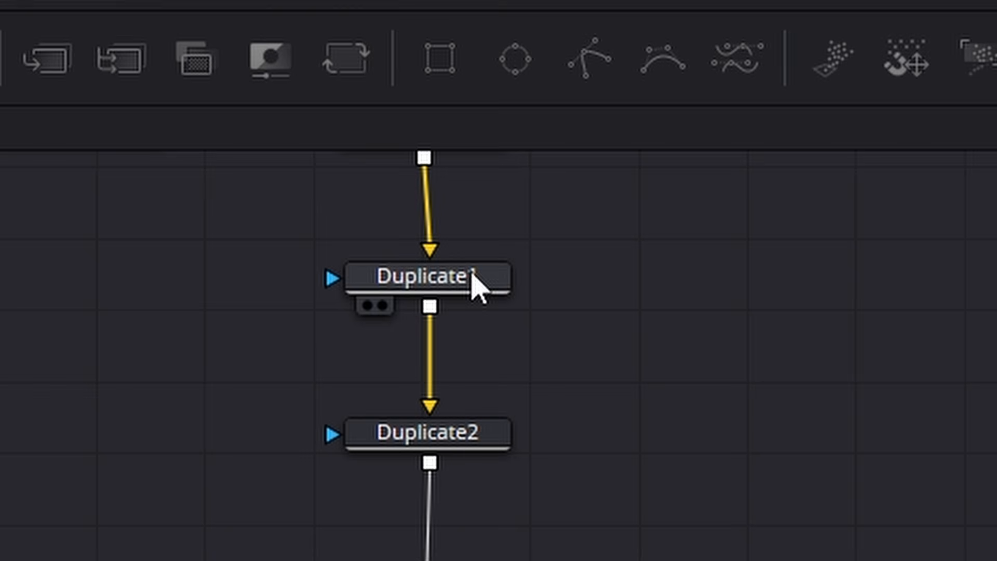
click(474, 281)
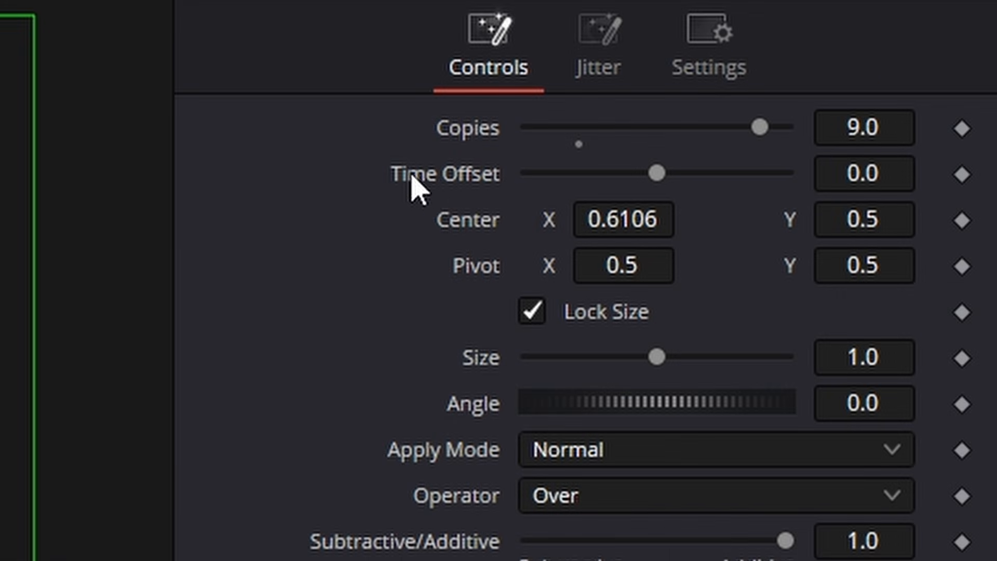
click(876, 170)
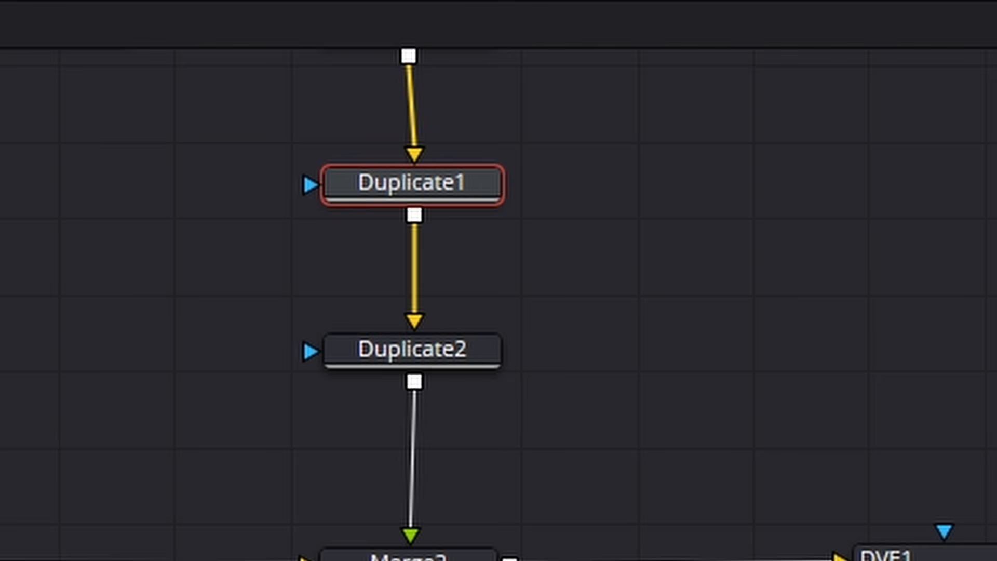
- Set Duplicate2's Time Offset to 3 and play back the animation
click(441, 364)
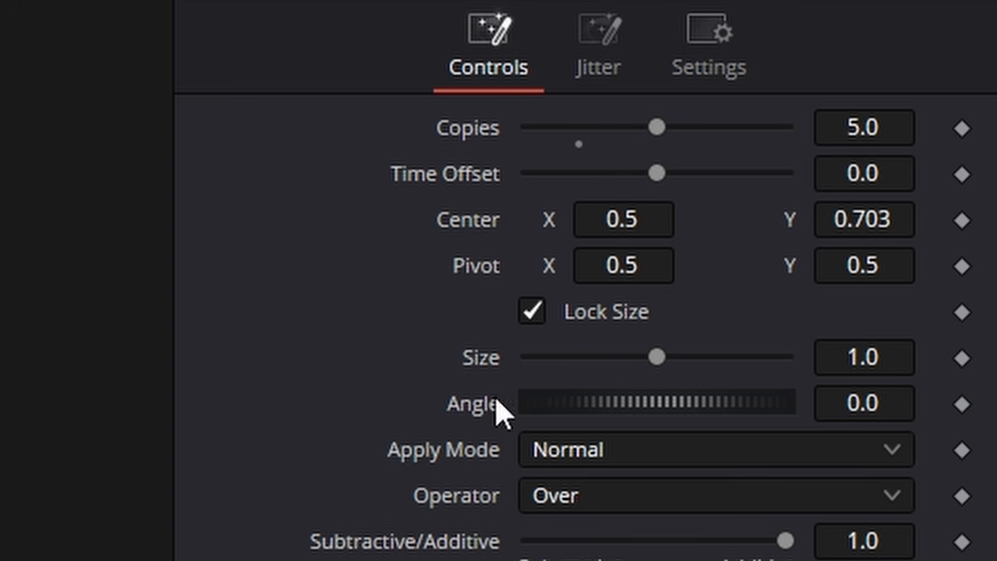
click(870, 180)
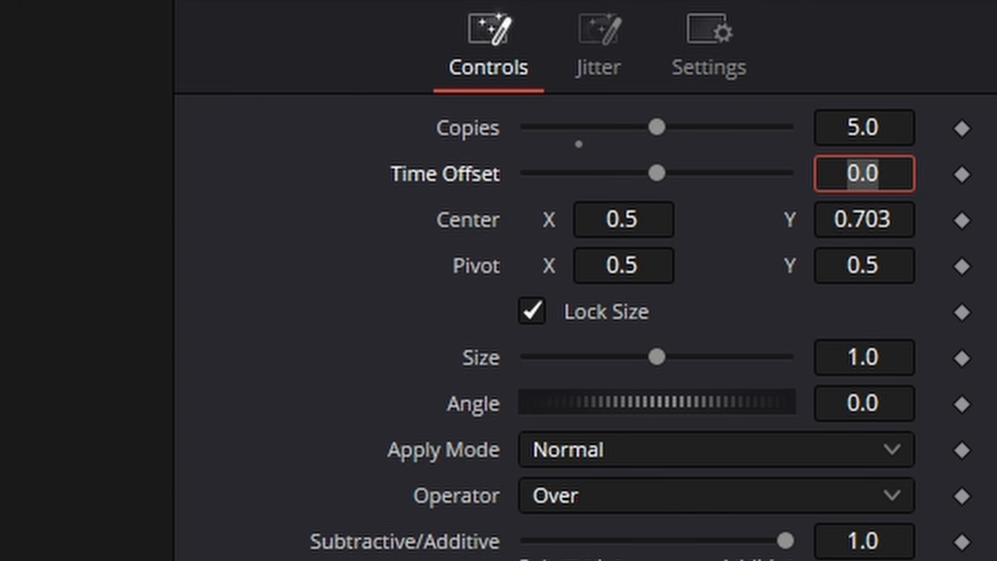
text(3)
key(Tab)
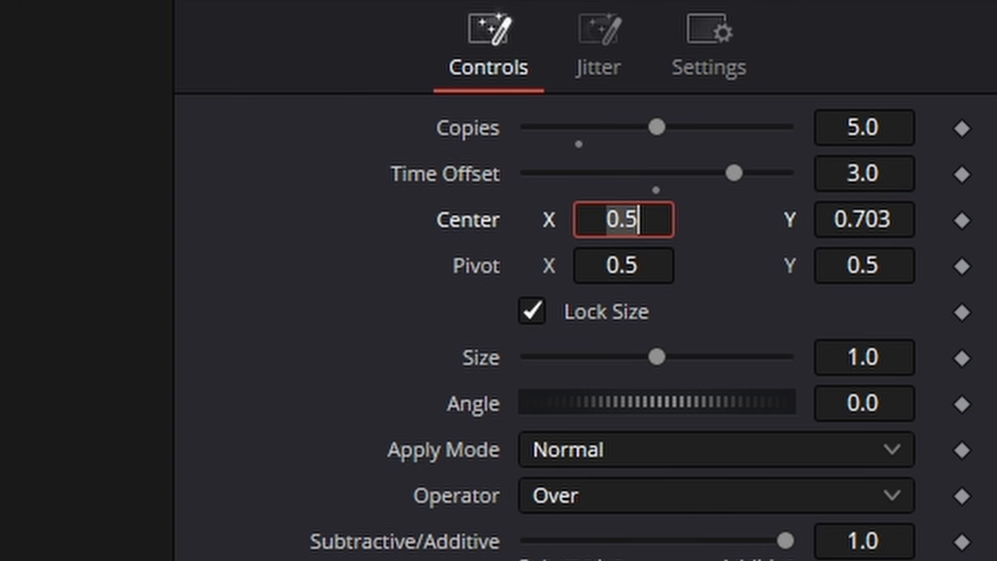
click(489, 328)
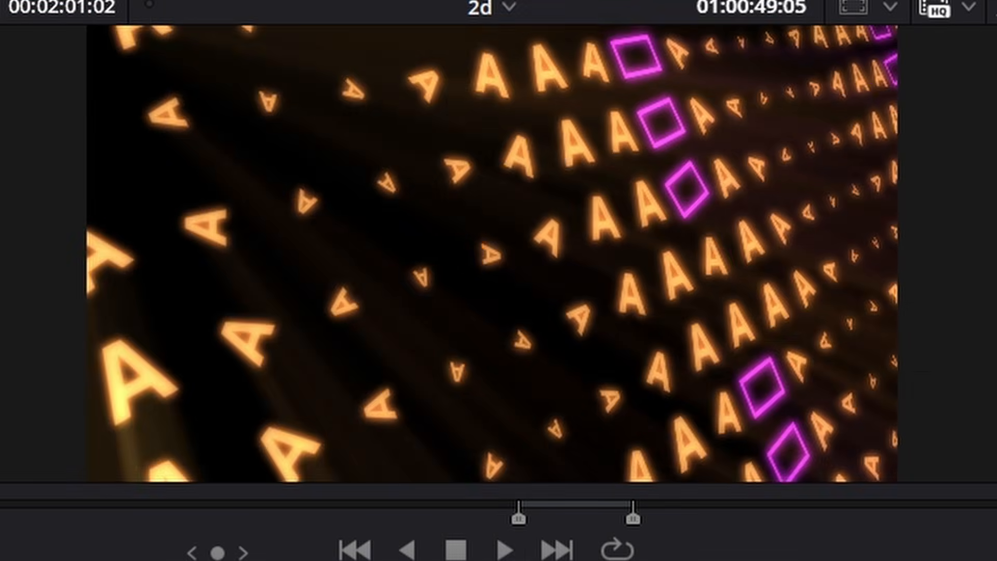
key(space)
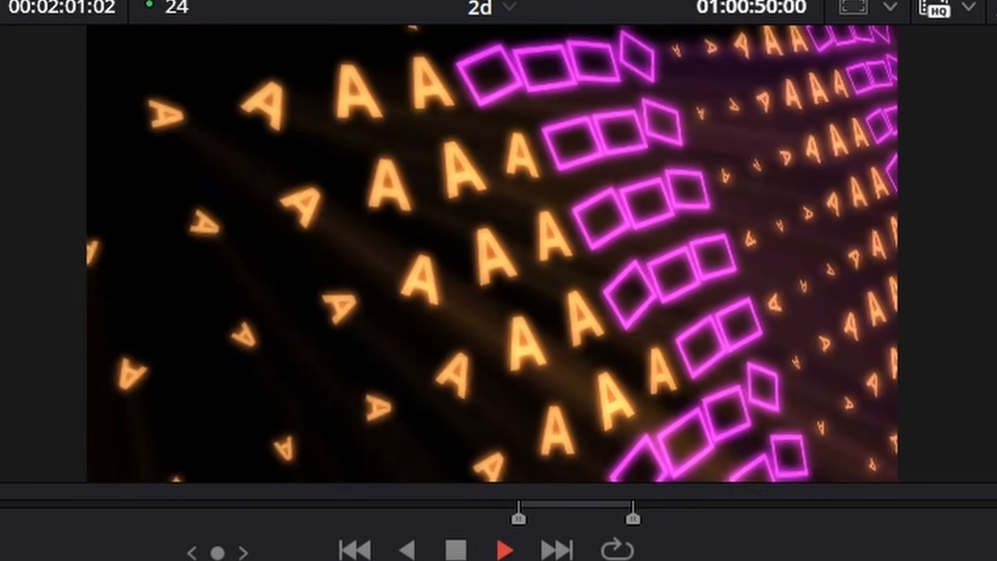